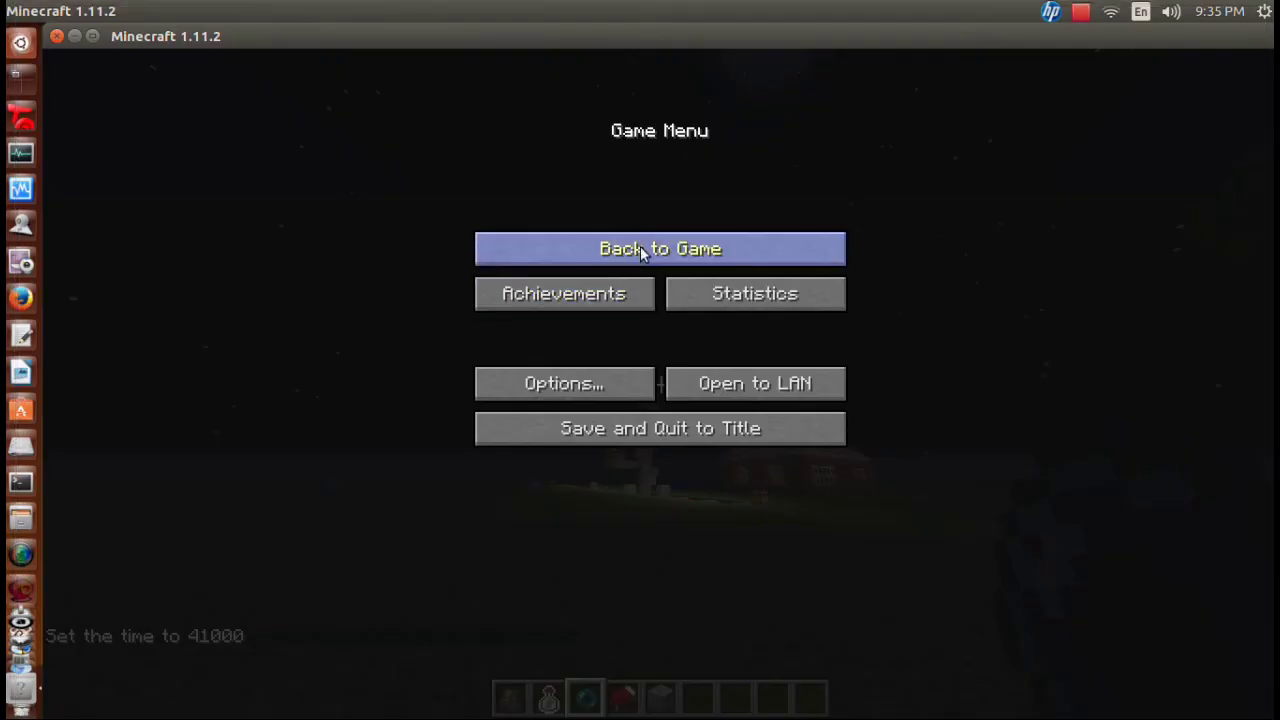
Resume the game, then open and close the Options screen to return to the night world.
click(641, 252)
key(Escape)
click(563, 385)
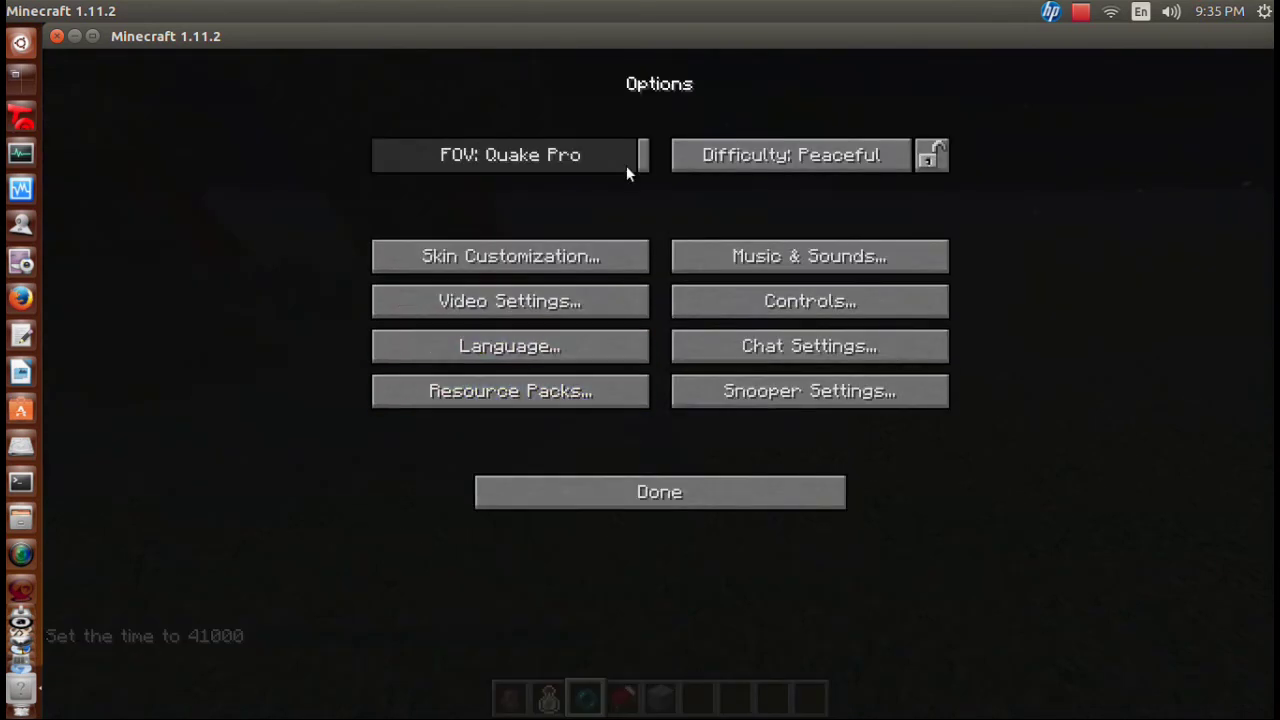
key(Escape)
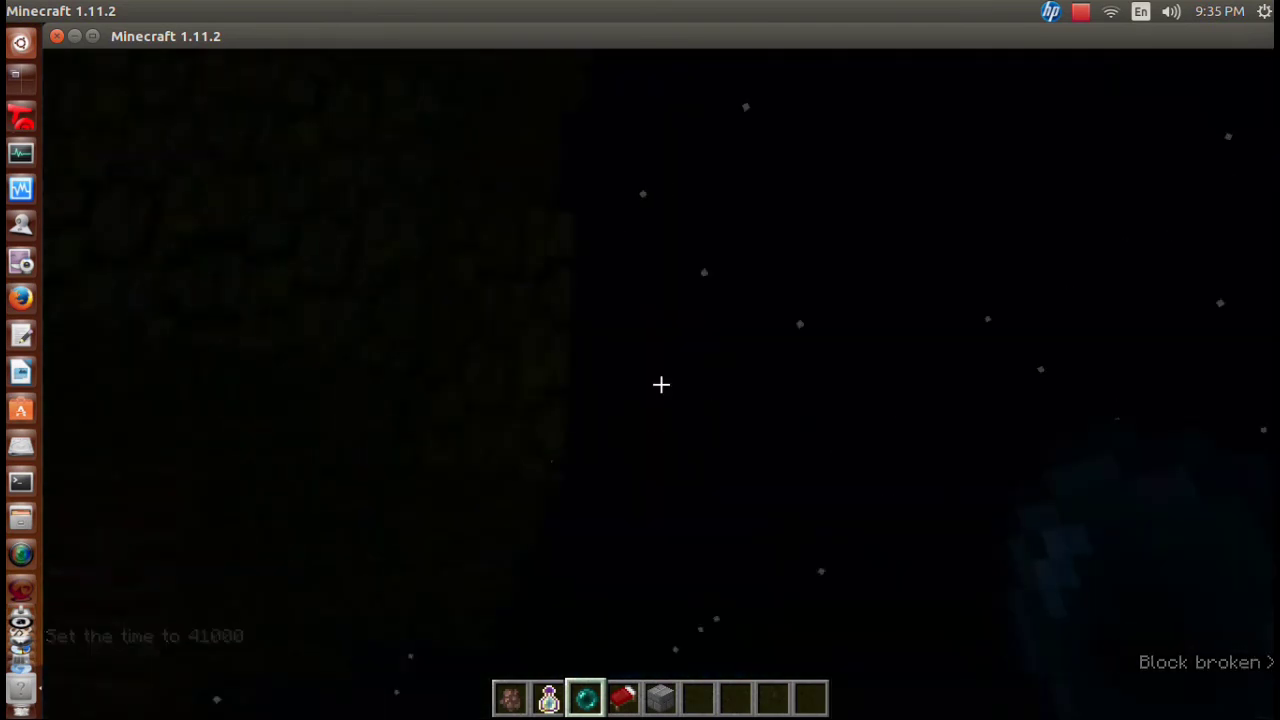
Close the menus and fly forward across the grass toward the lava strip and house.
key(Escape)
click(620, 388)
key(Escape)
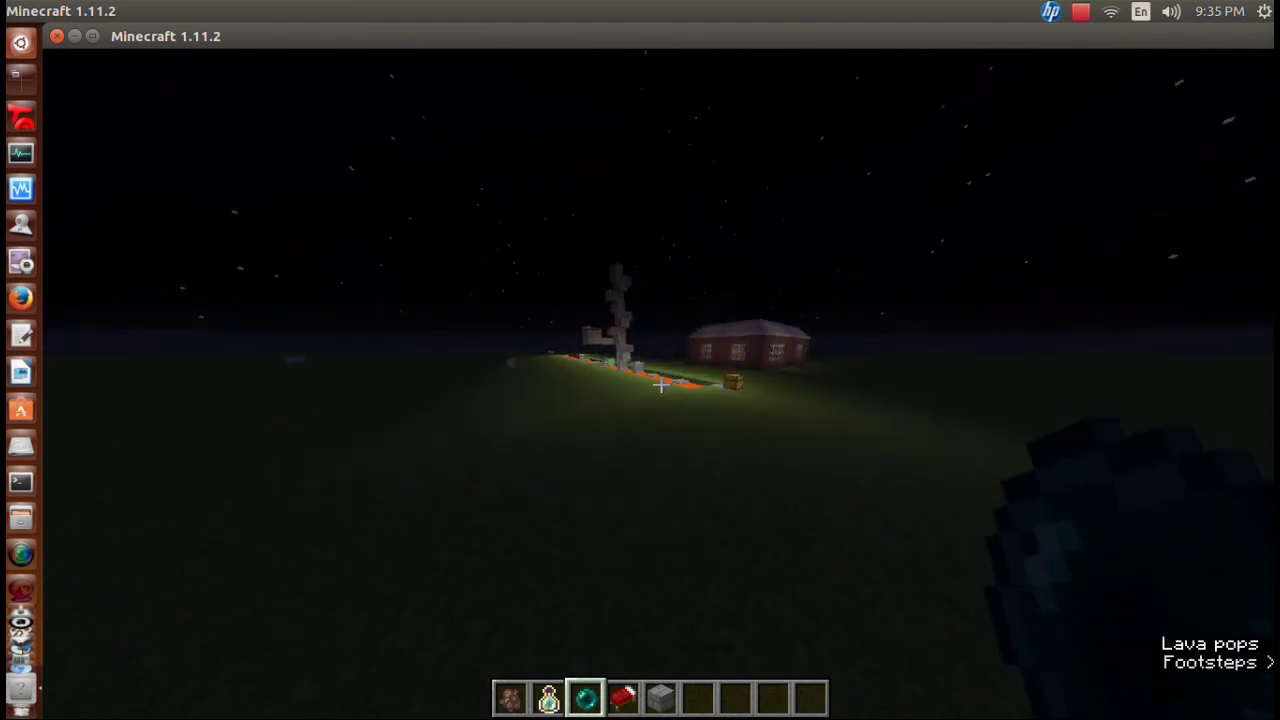
key(w)
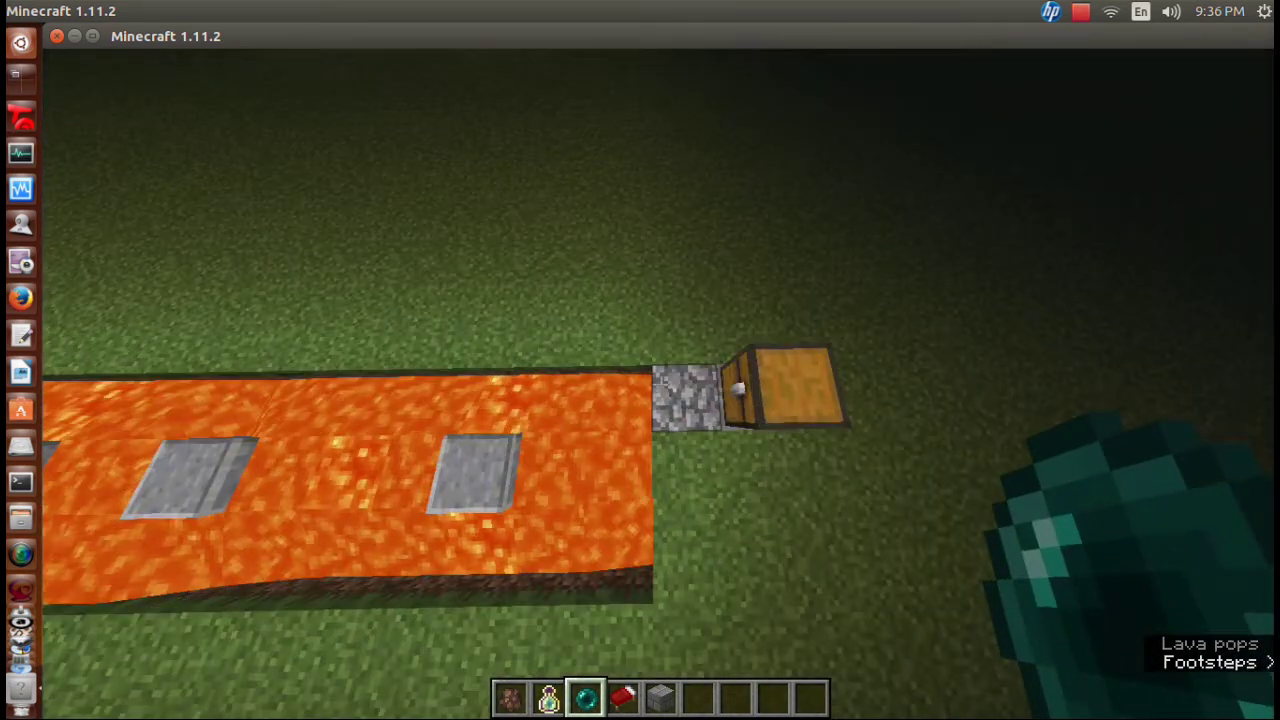
key(w)
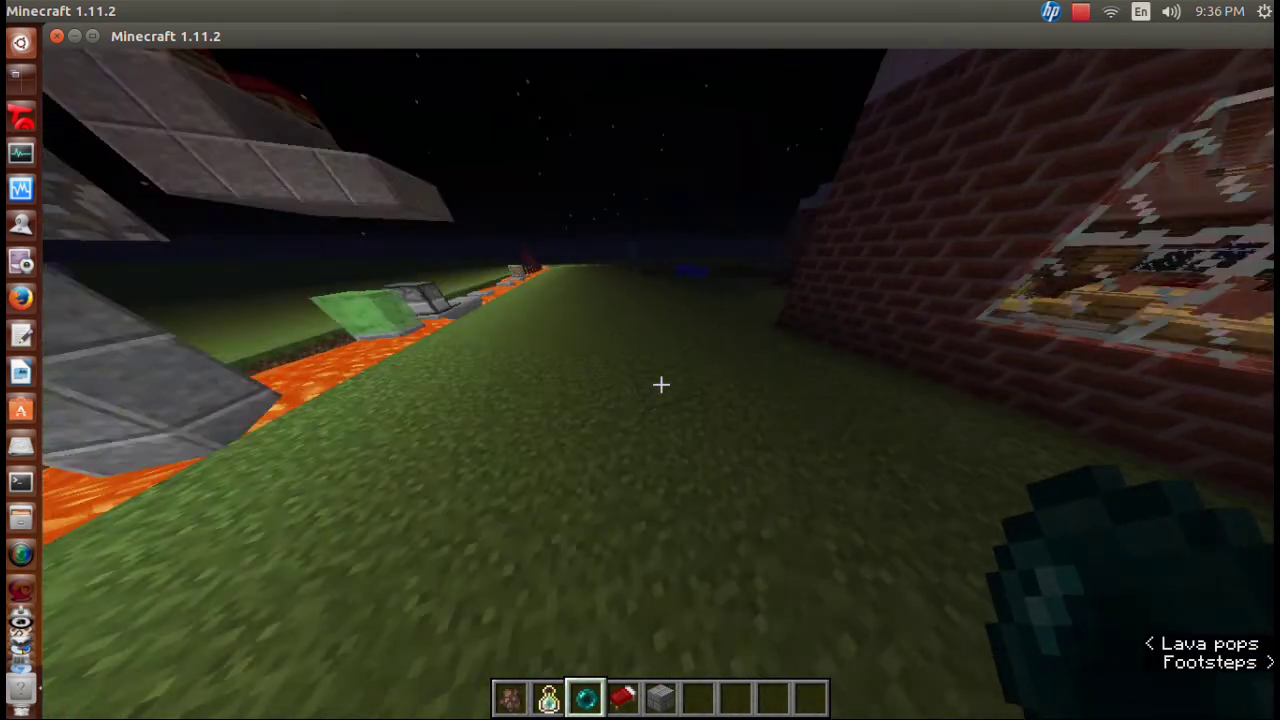
Throw two ender pearls toward the house, watch the TNT explode, and walk inside.
right_click(660, 384)
key(w)
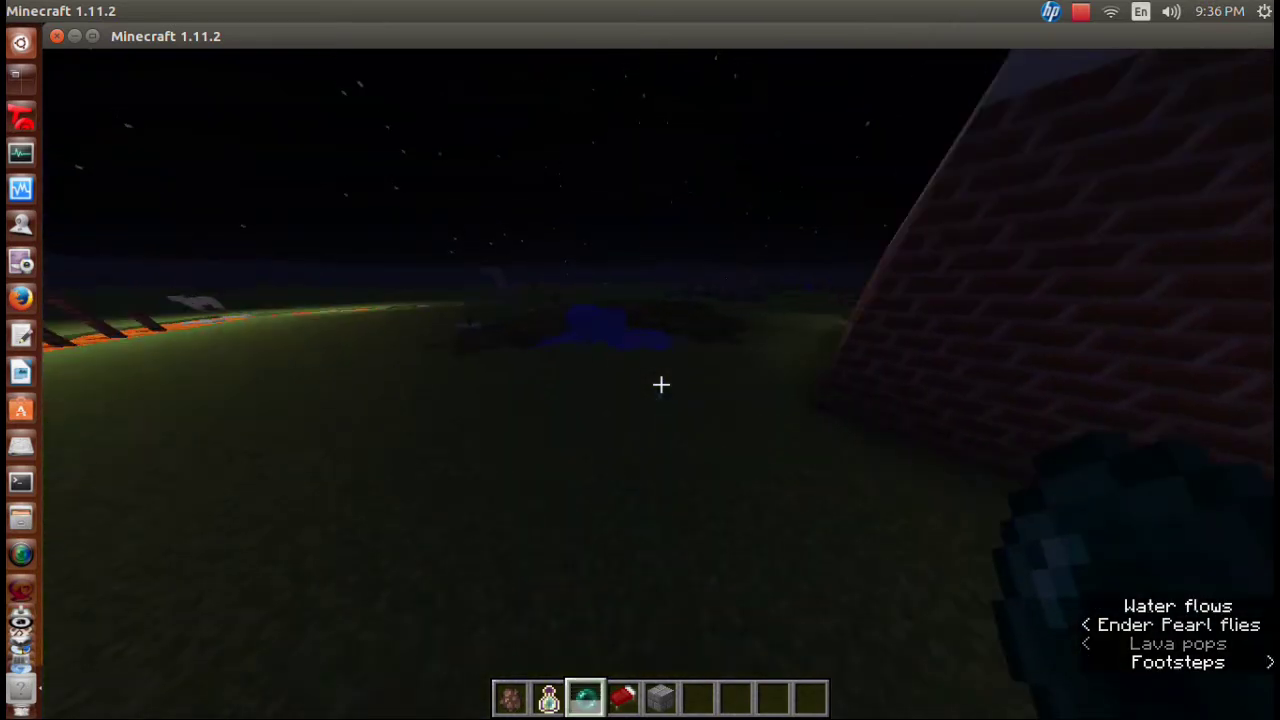
right_click(660, 384)
scroll(660, 384, down, 4)
key(w)
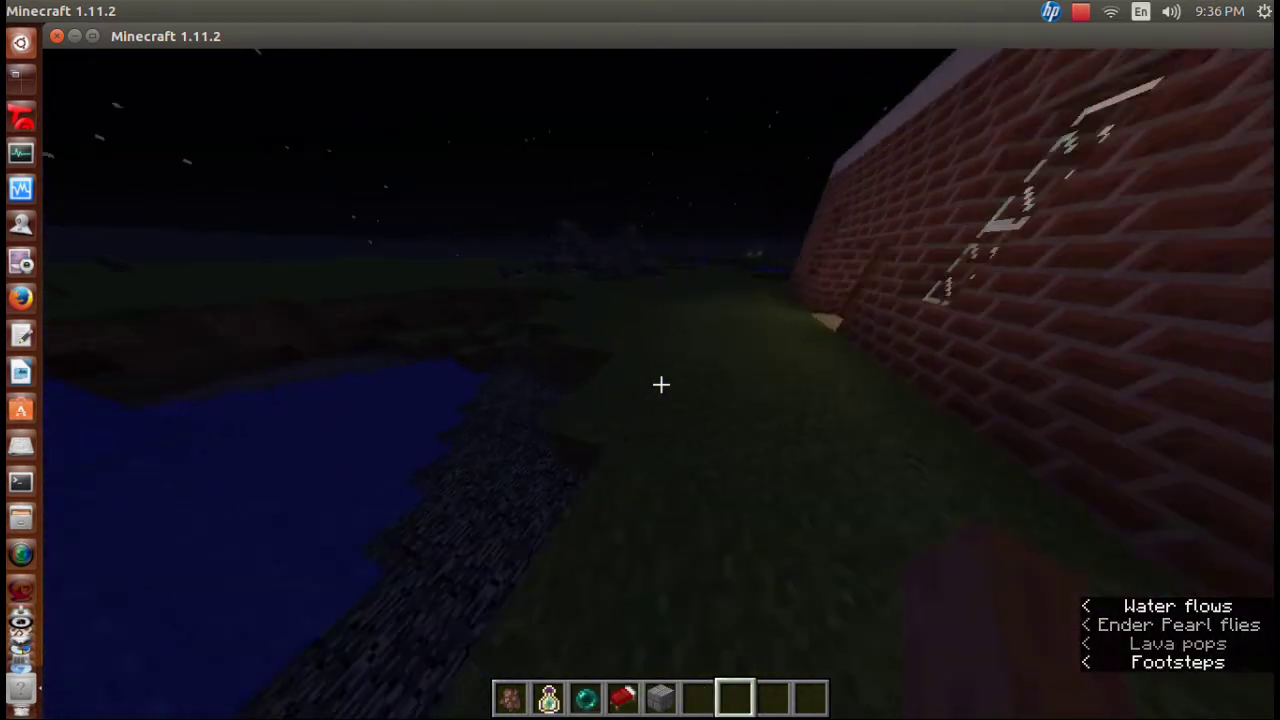
key(w)
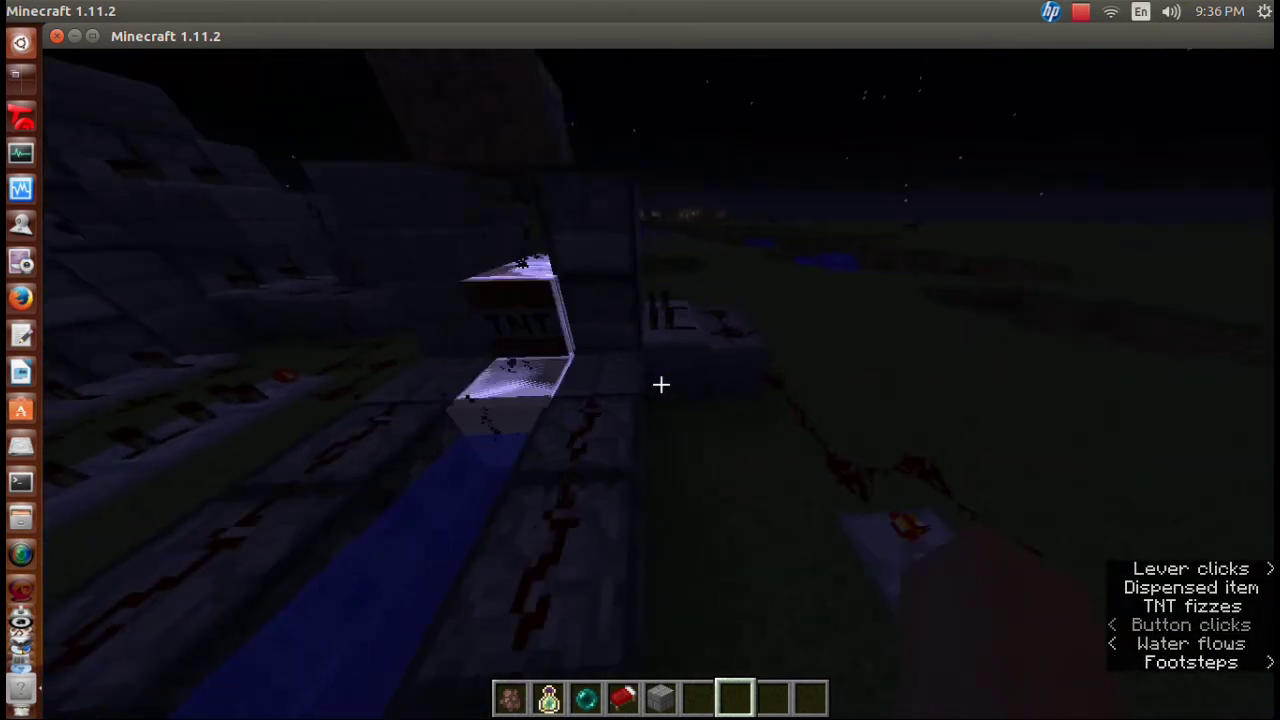
key(w)
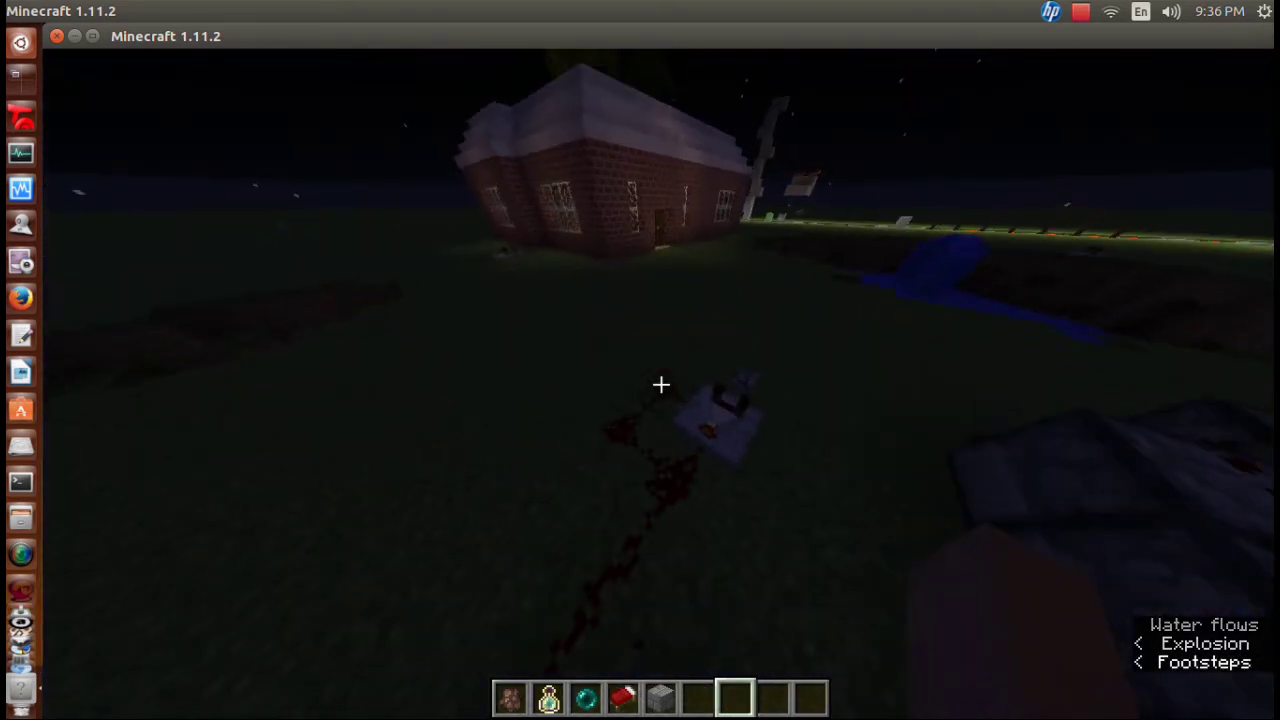
key(w)
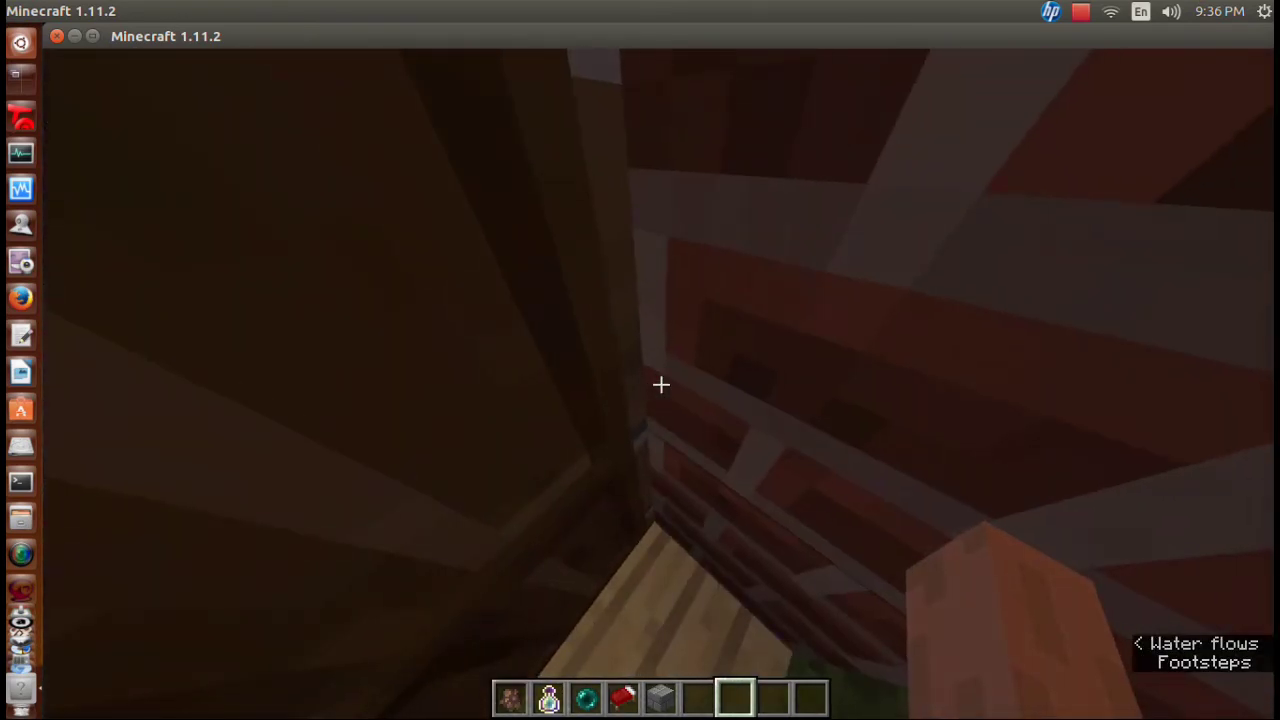
Flip the ceiling lever to turn the lamps off and walk into the larger room.
key(w)
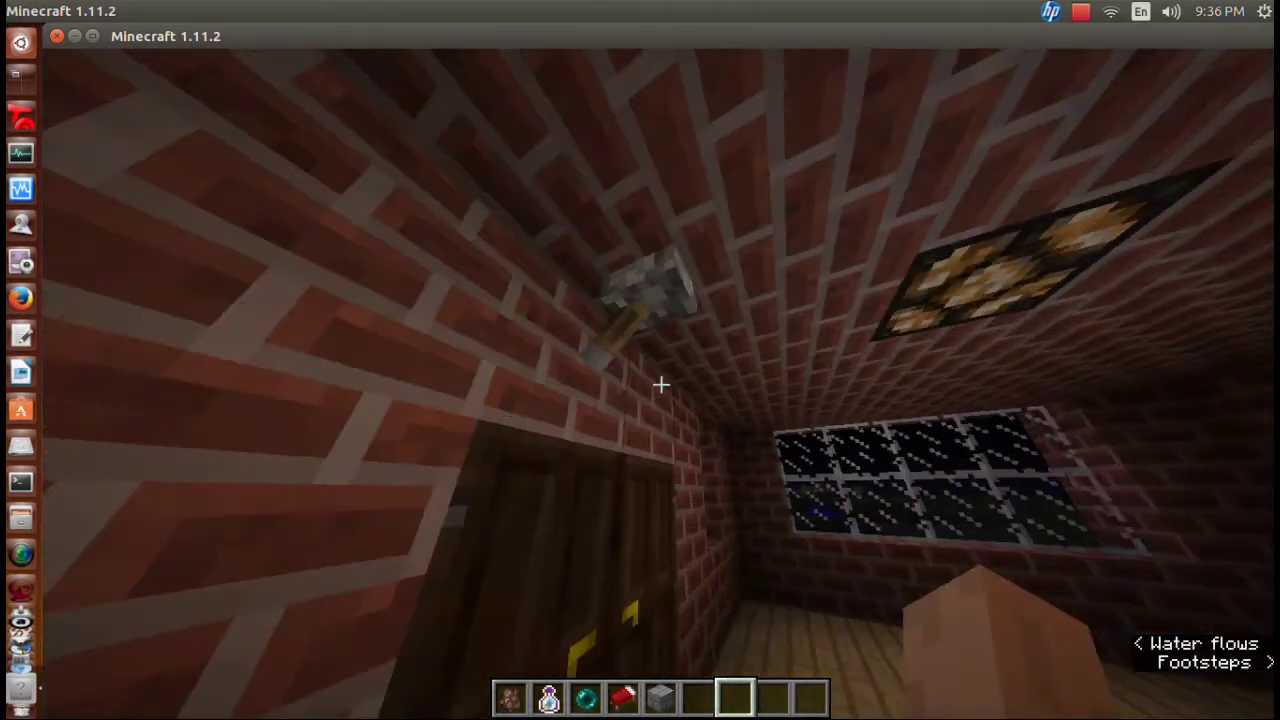
right_click(661, 384)
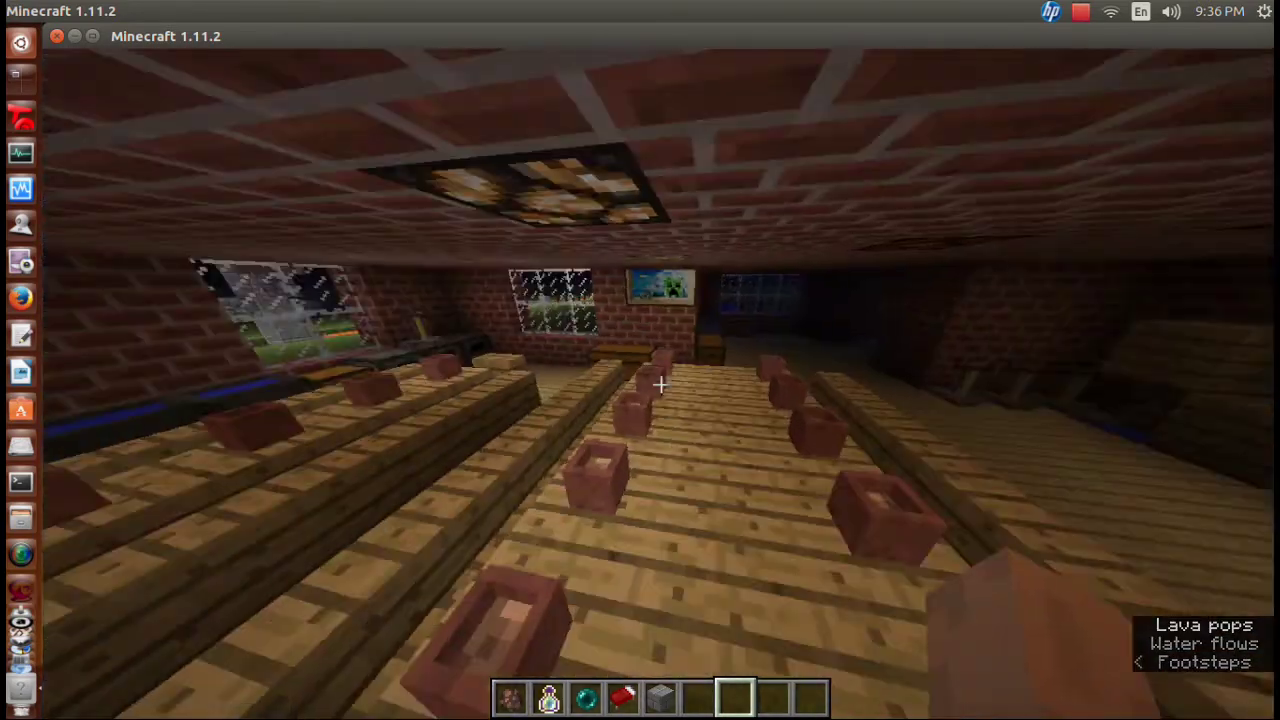
key(w)
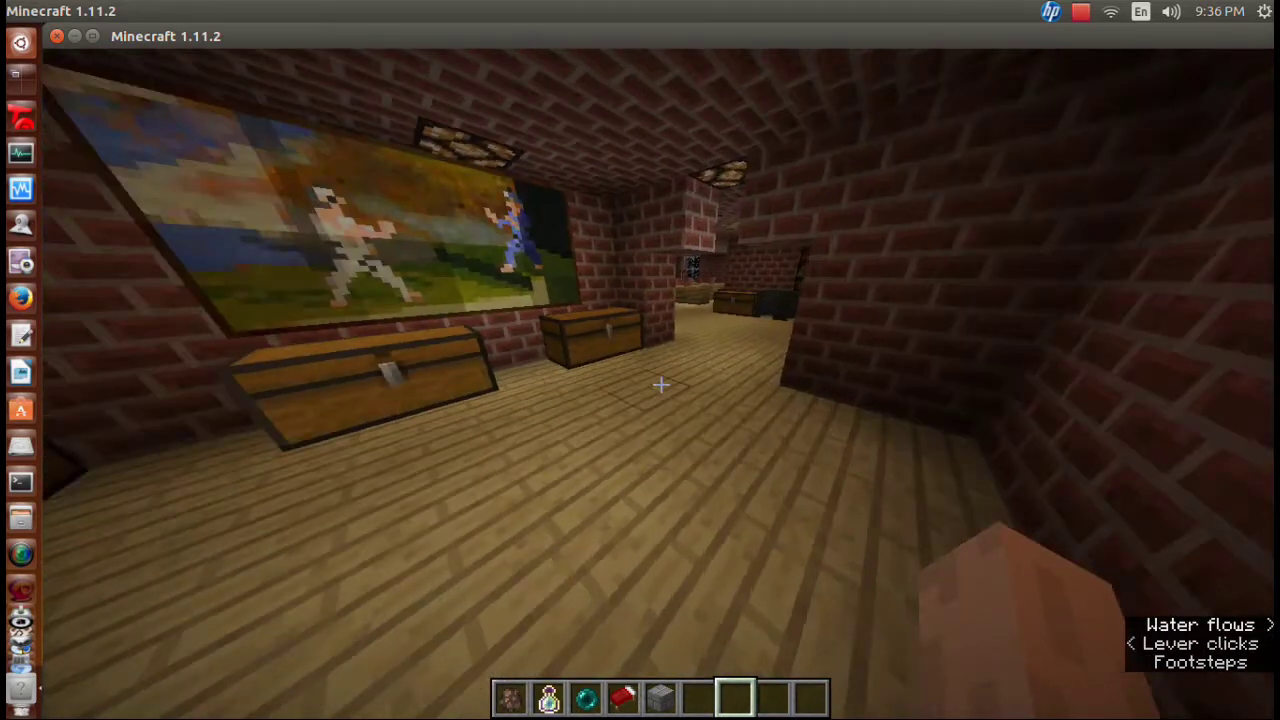
key(w)
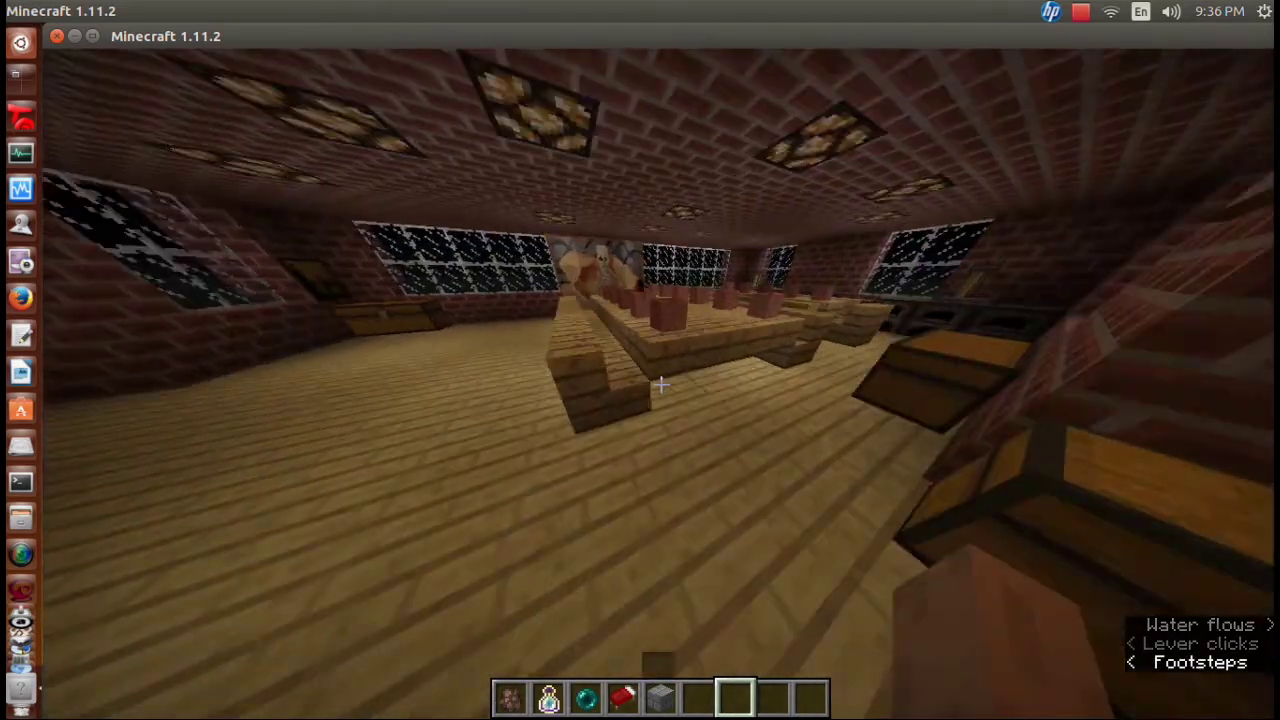
key(w)
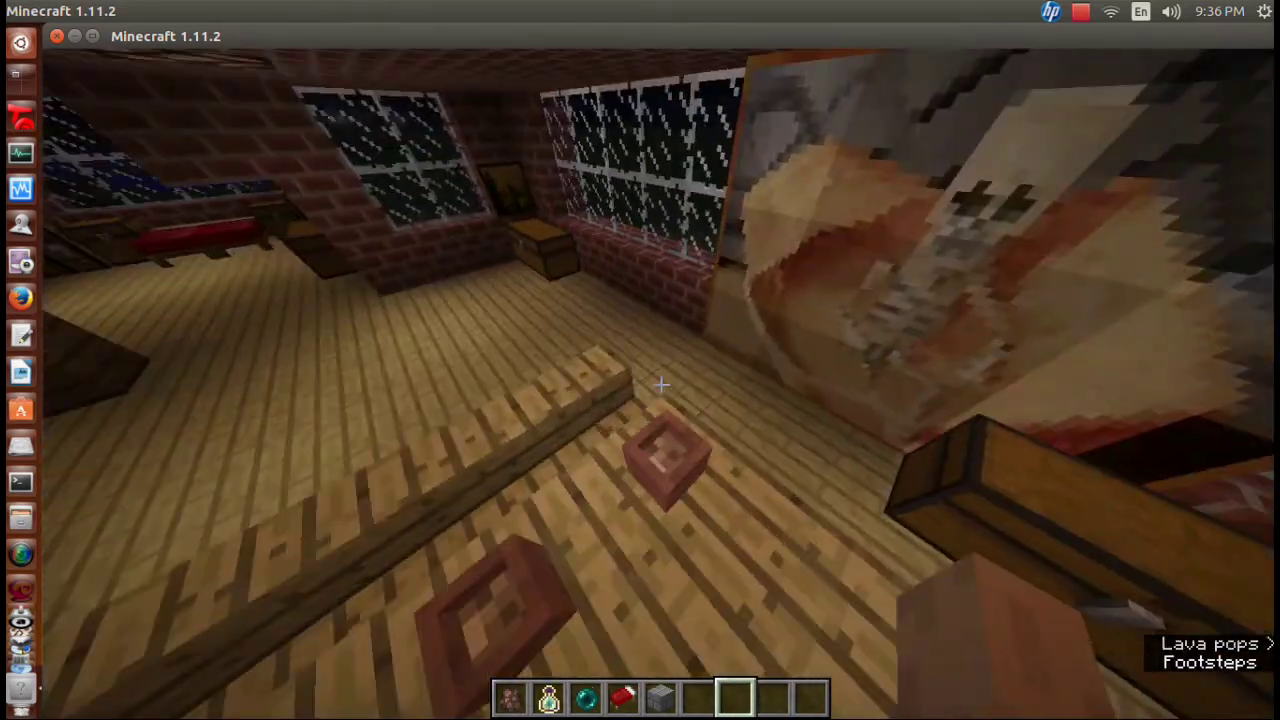
key(w)
key(w)
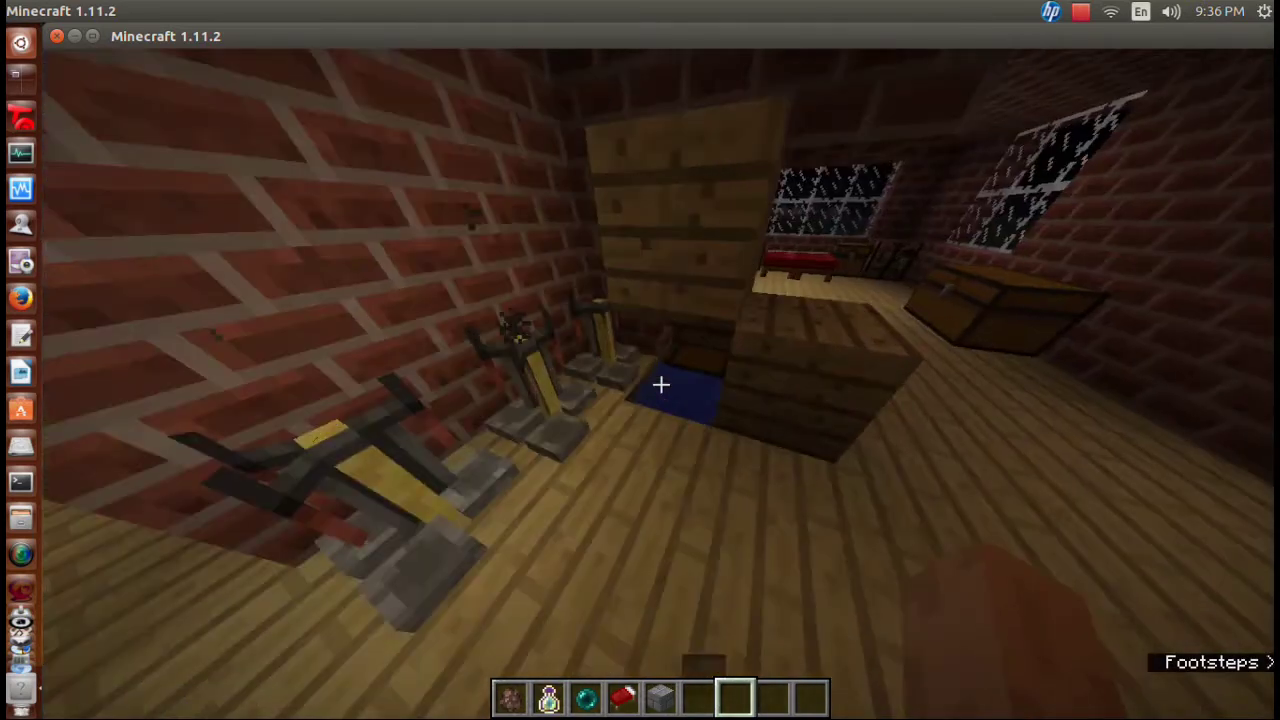
Check the empty chest, then walk back across the rooms toward the door.
right_click(661, 385)
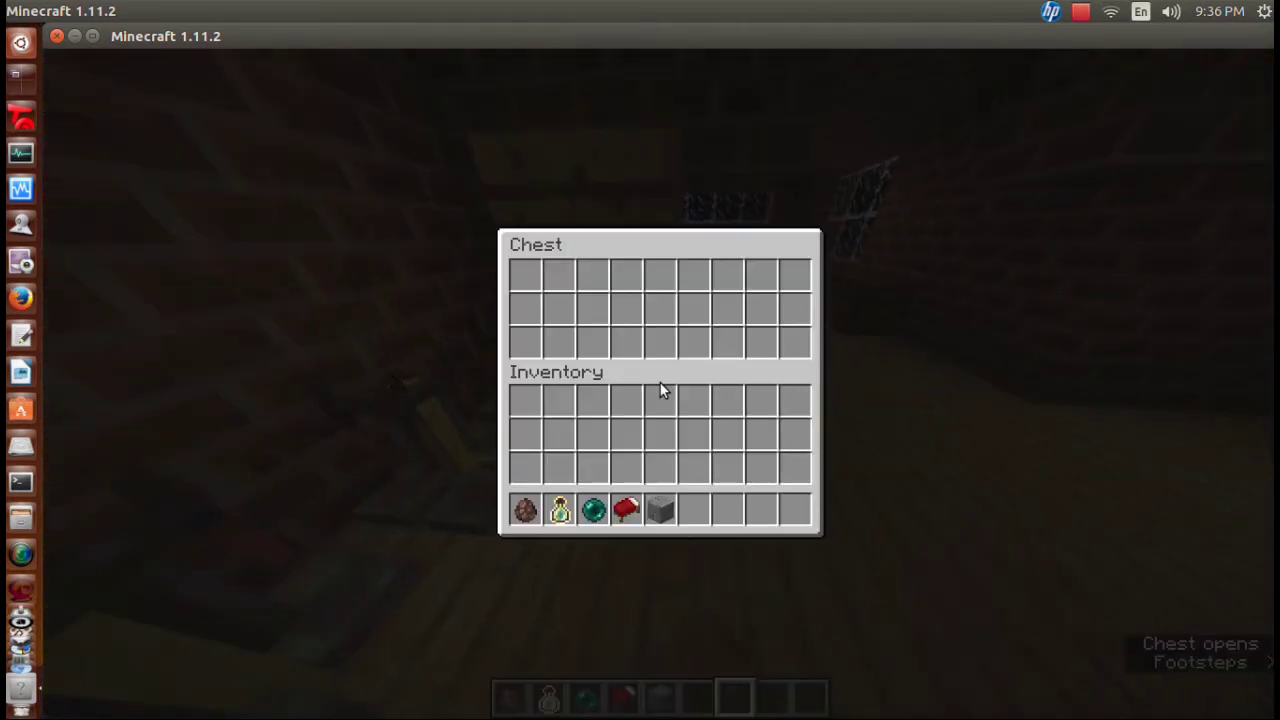
key(Escape)
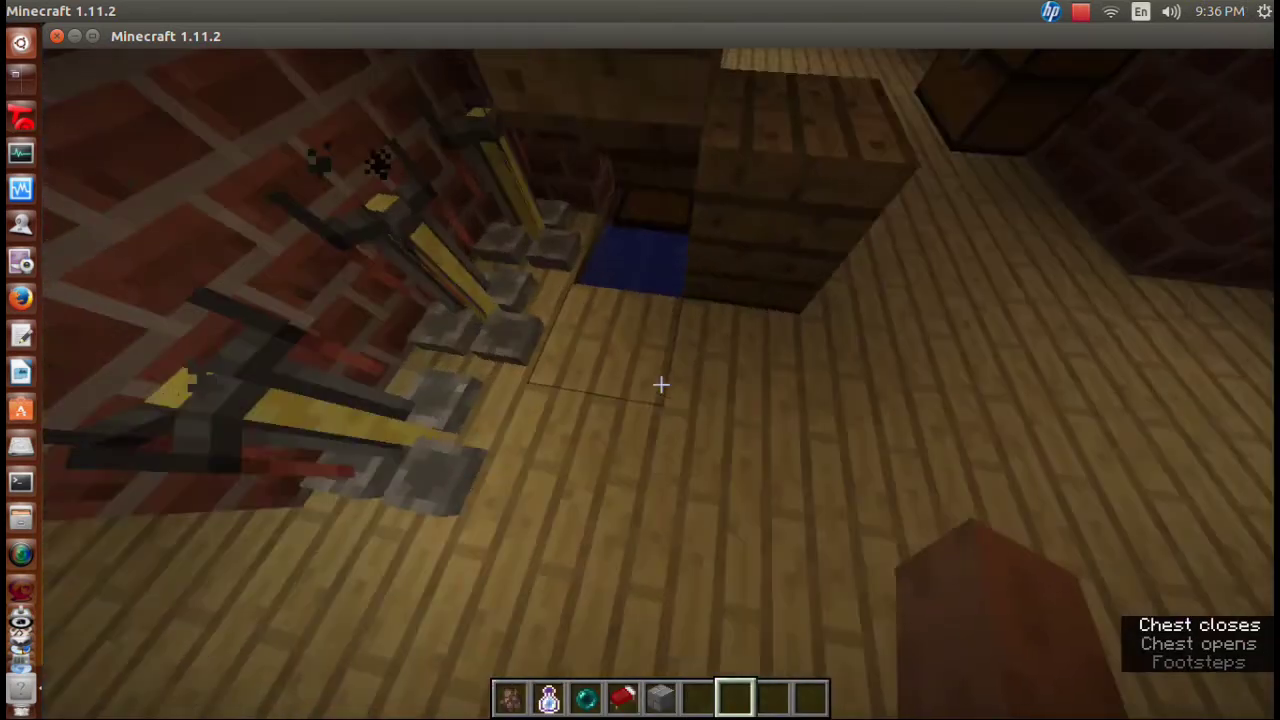
key(w)
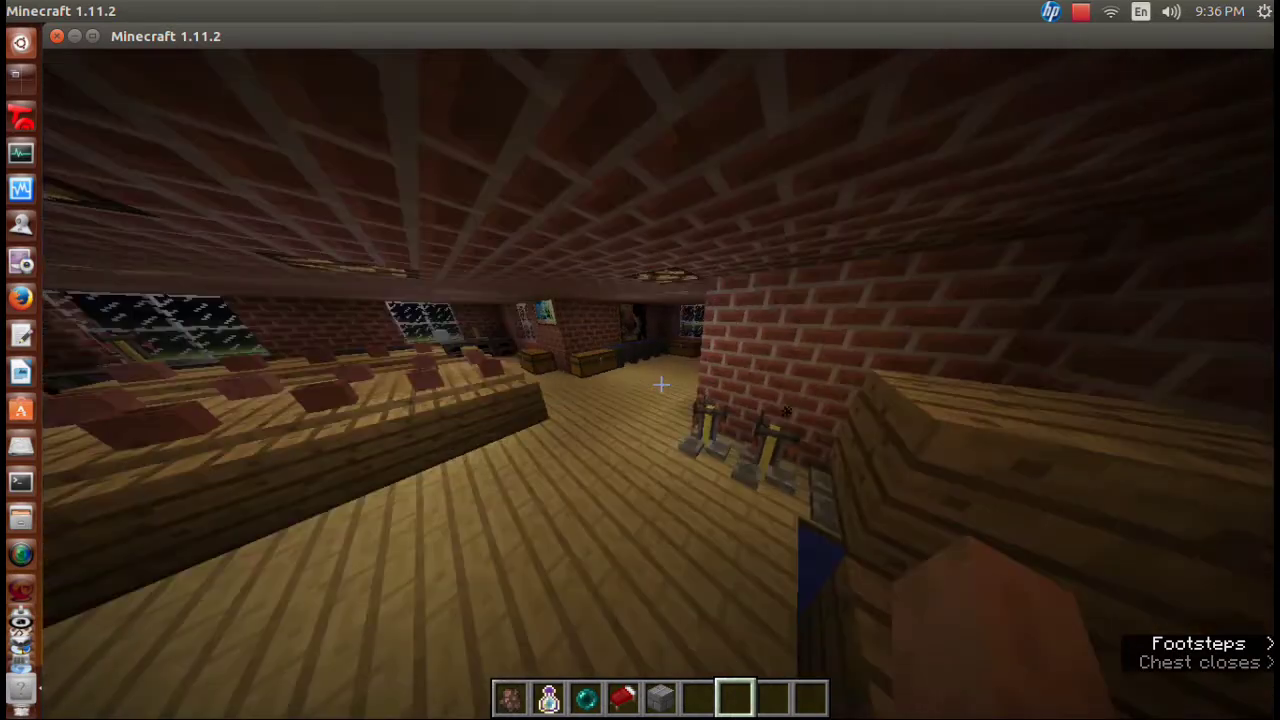
key(w)
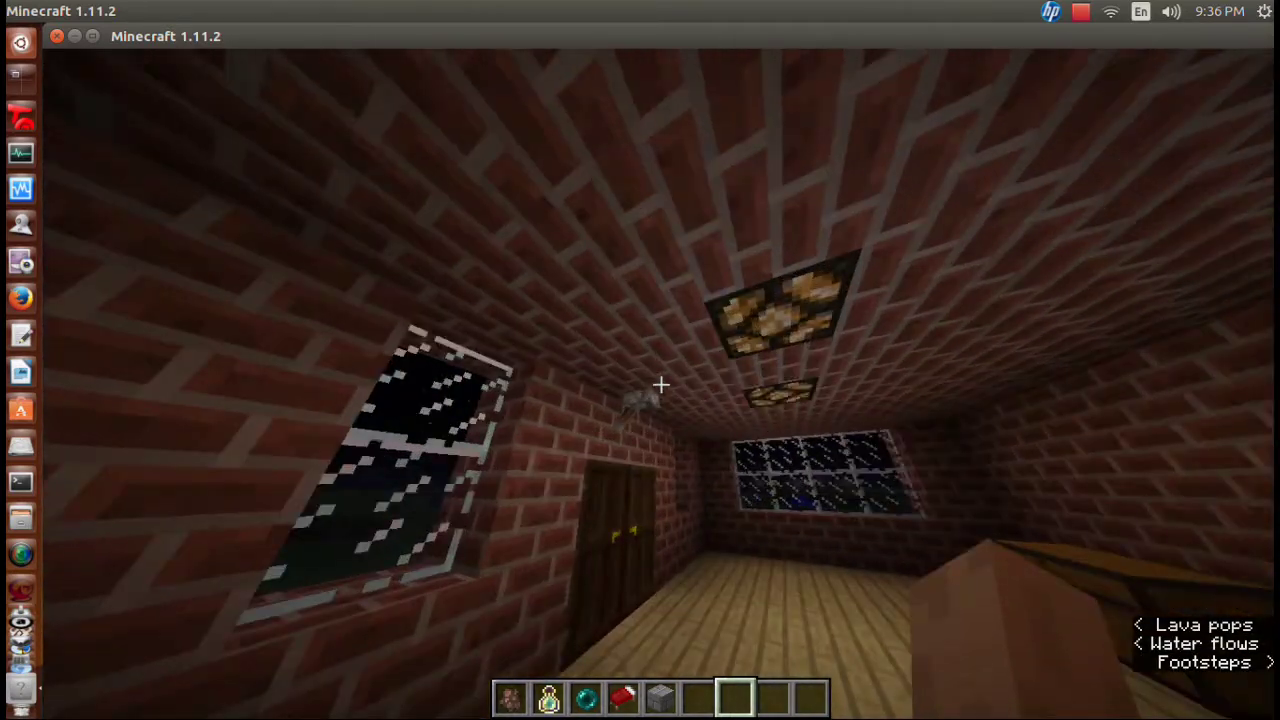
key(w)
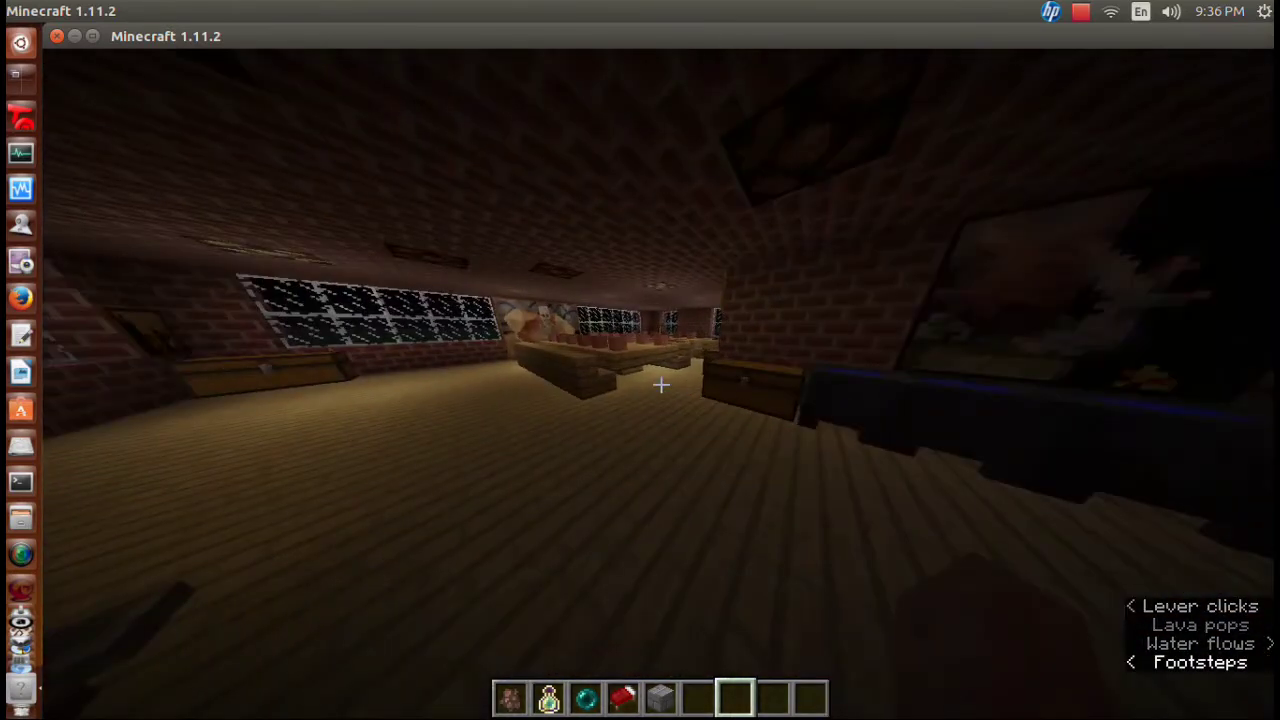
key(w)
key(w)
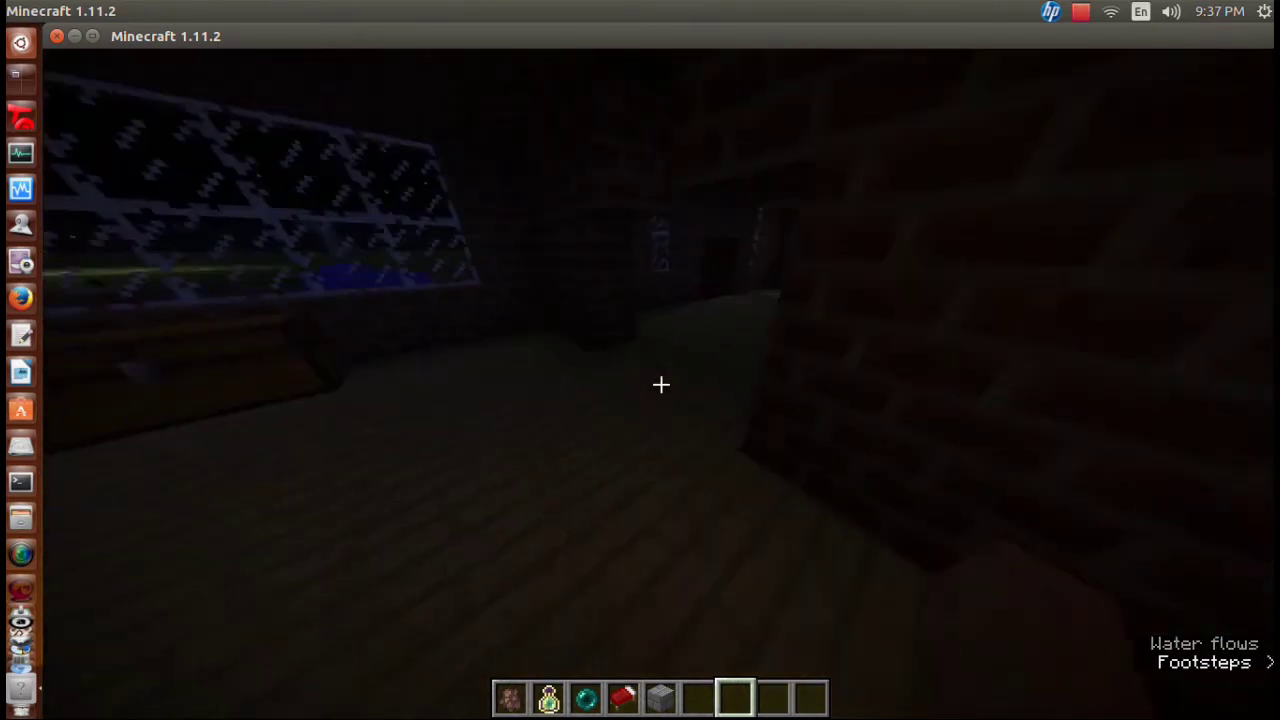
Leave the house, fly up, select the villager spawn egg, and head toward the dock.
right_click(660, 385)
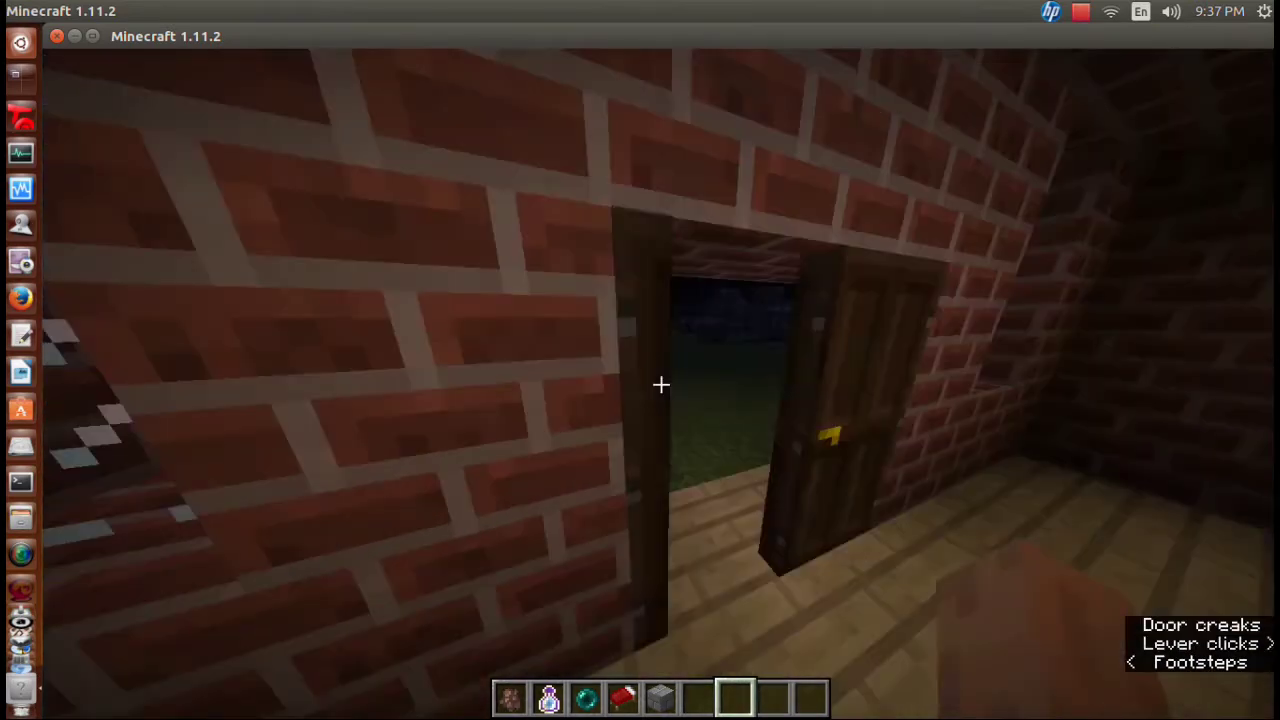
key(w)
key(w)
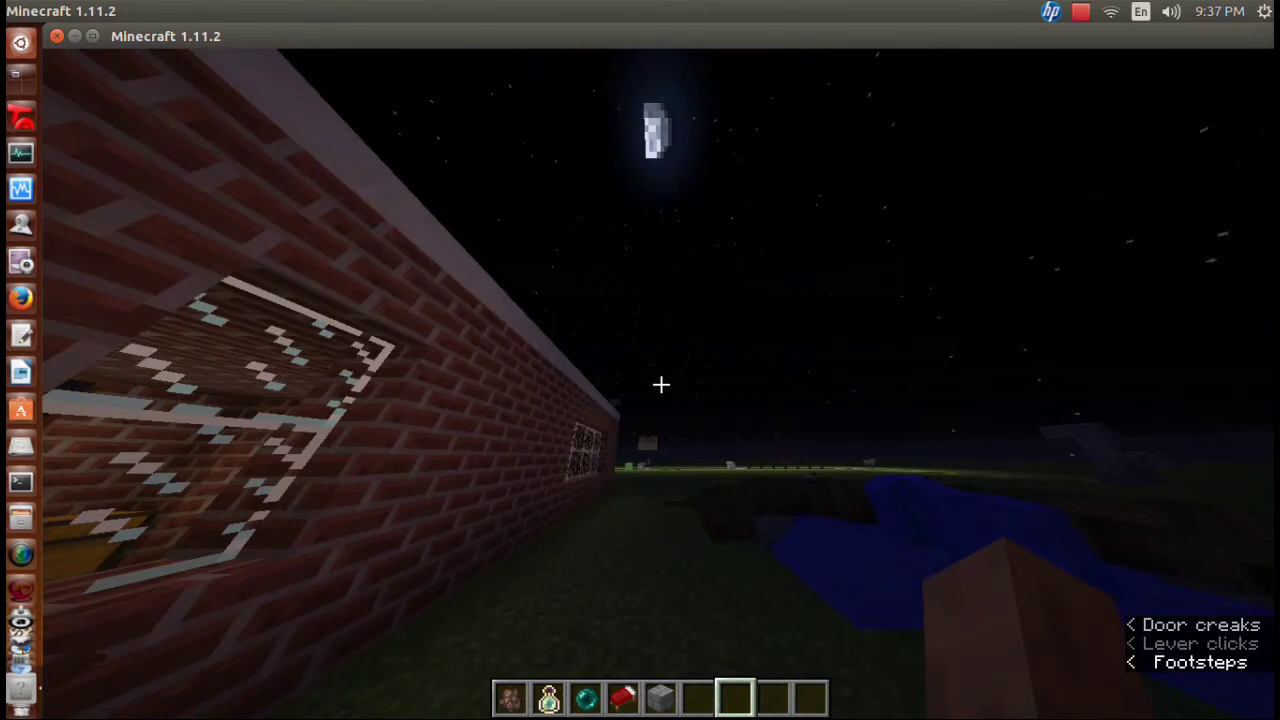
key(w)
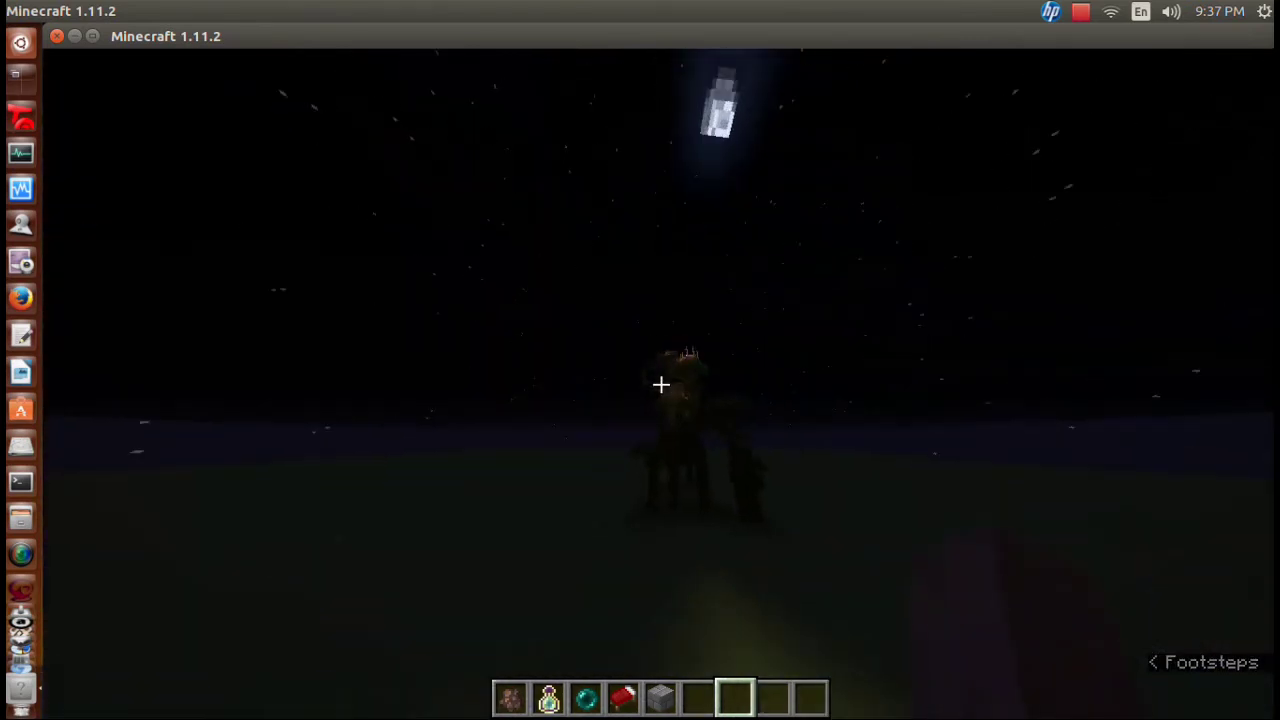
key(1)
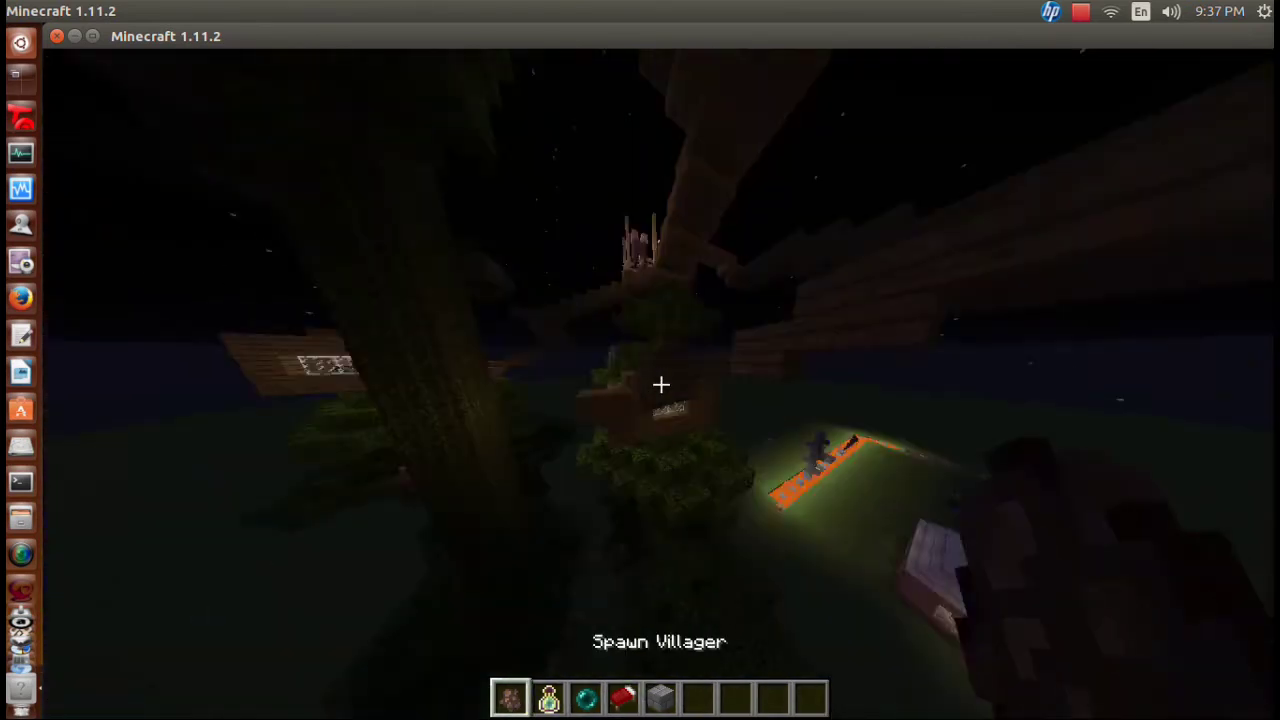
key(w)
key(w)
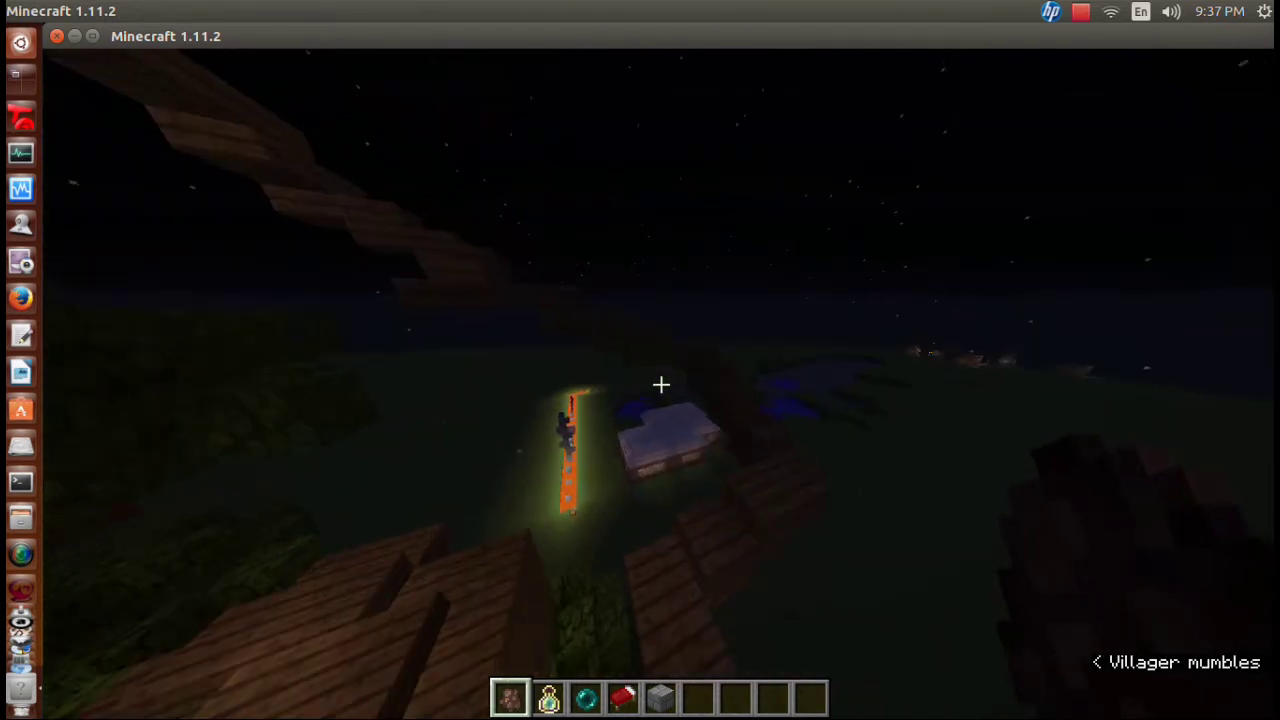
key(w)
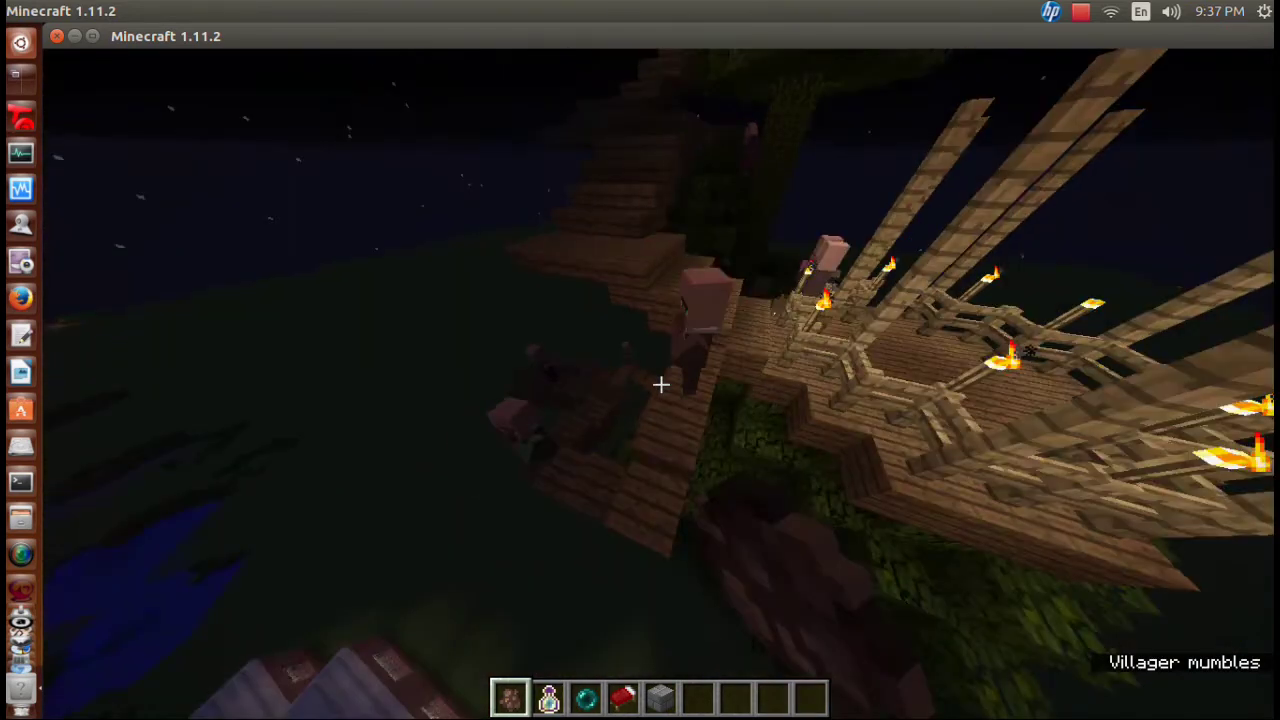
scroll(660, 384, down, 3)
scroll(660, 384, down, 2)
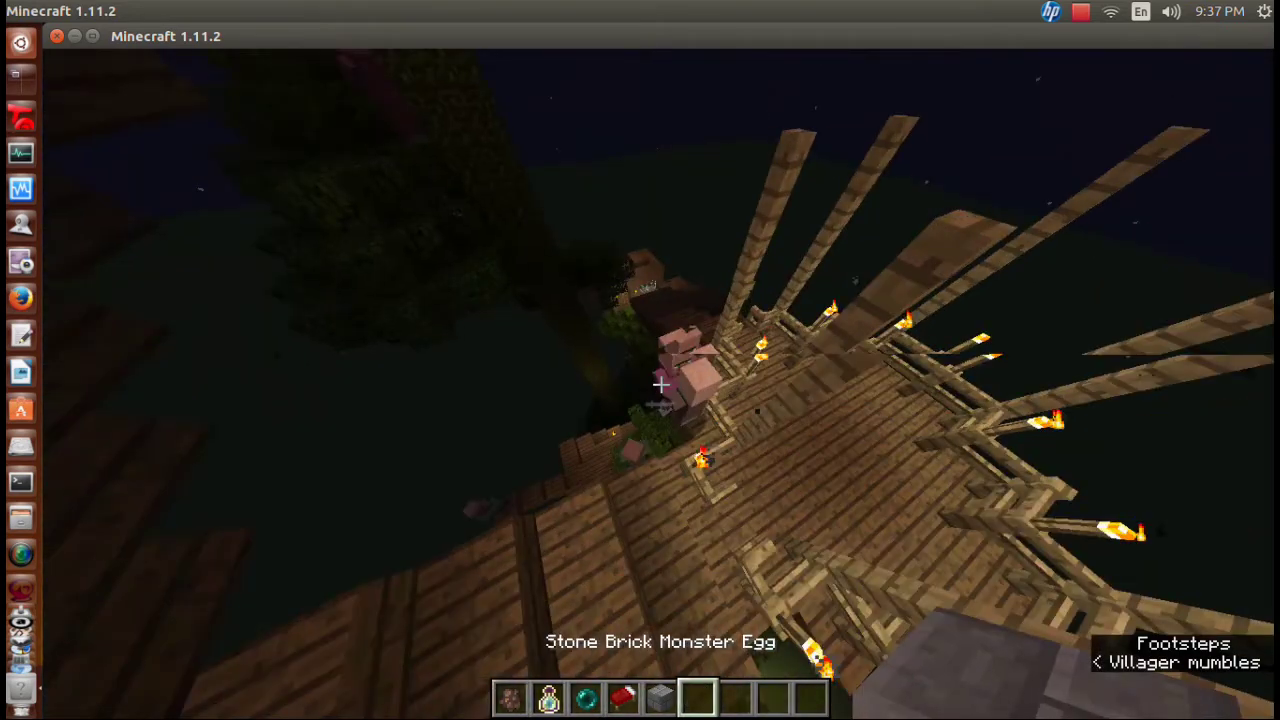
scroll(660, 384, up, 3)
scroll(660, 384, up, 2)
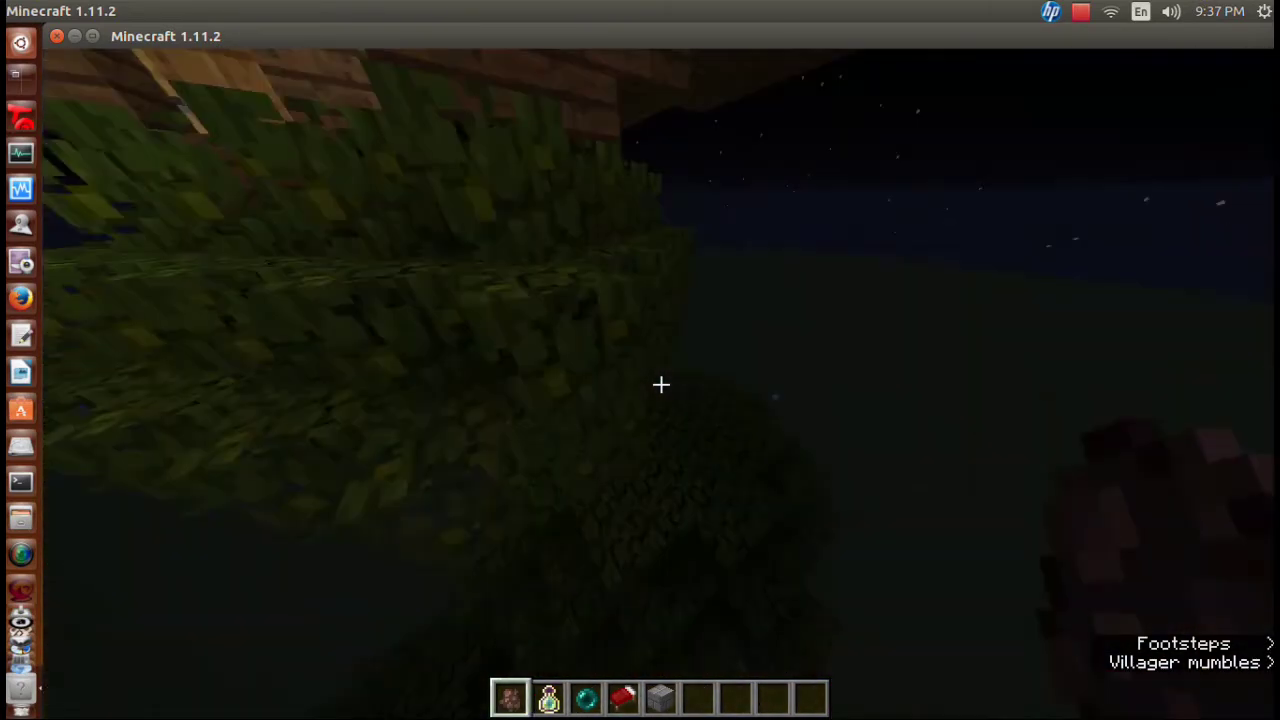
Dismiss the desktop command overlay and the pause menu to resume playing.
key(super)
text(w)
key(BackSpace)
key(Escape)
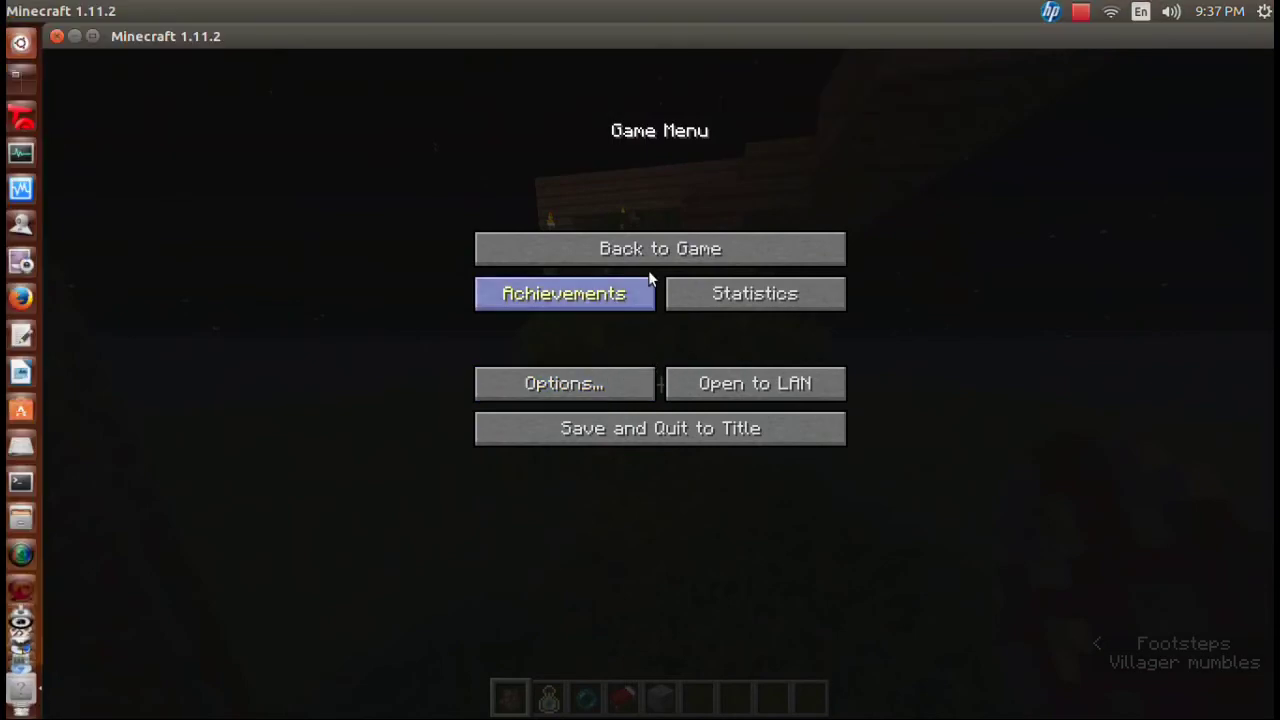
key(Escape)
key(alt)
key(Escape)
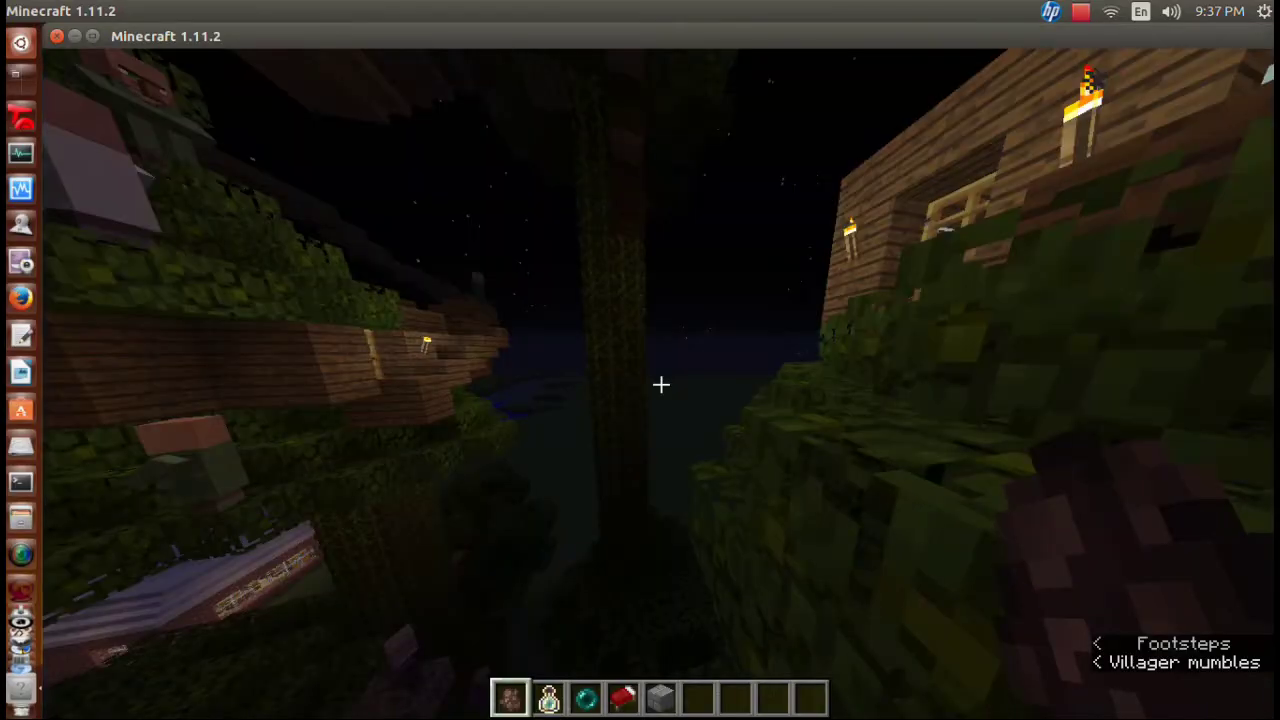
Fly over the treehouse roofs onto the wooden platform and up the hut stairs.
key(w)
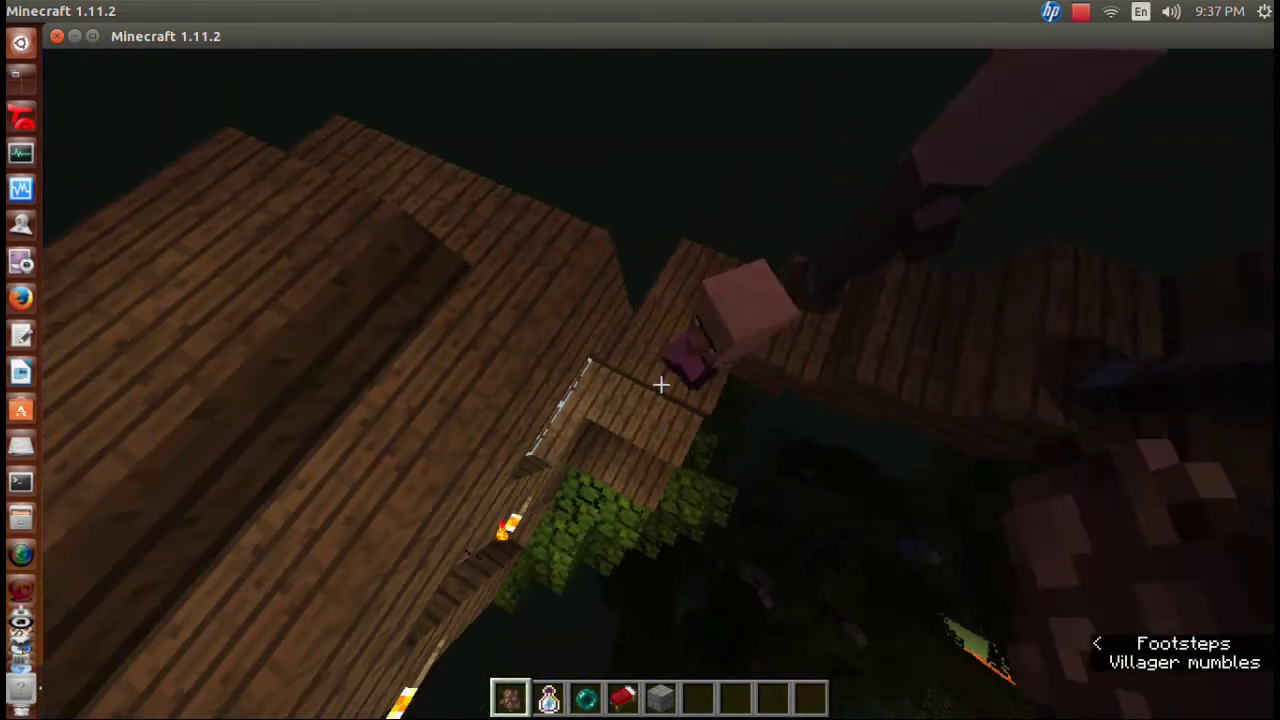
scroll(660, 384, down, 4)
scroll(660, 384, down, 1)
key(w)
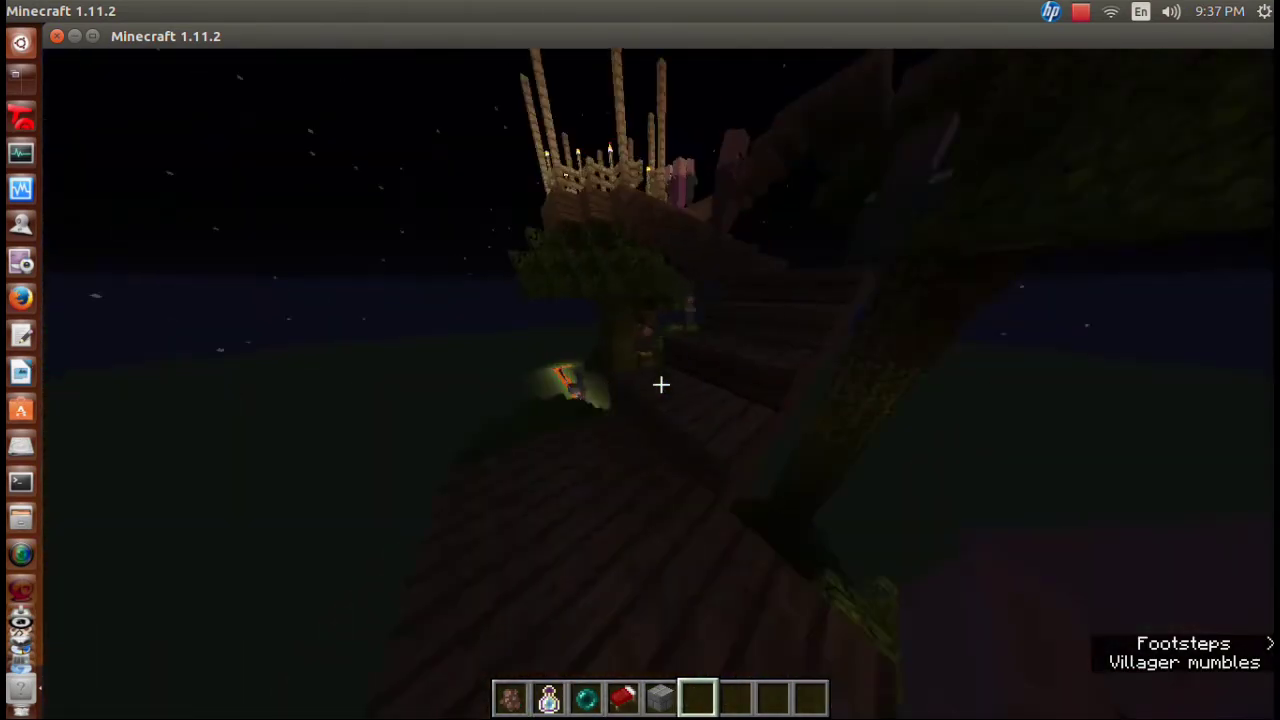
key(w)
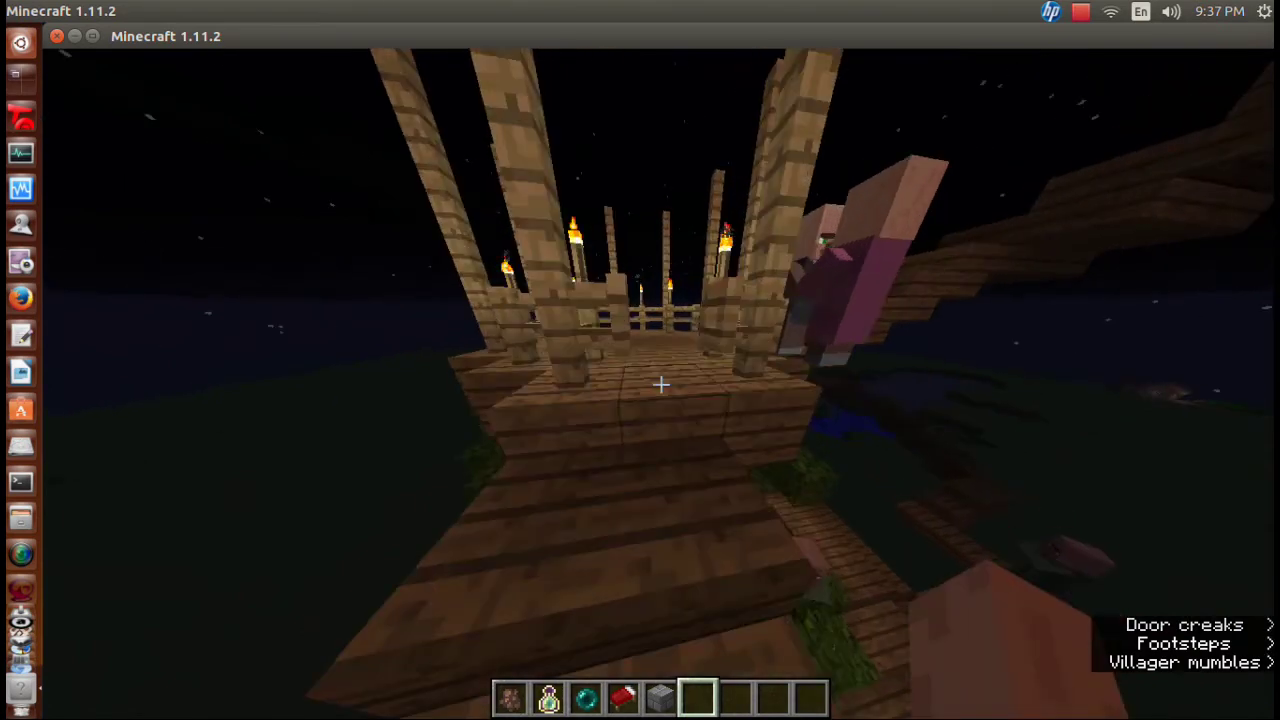
key(w)
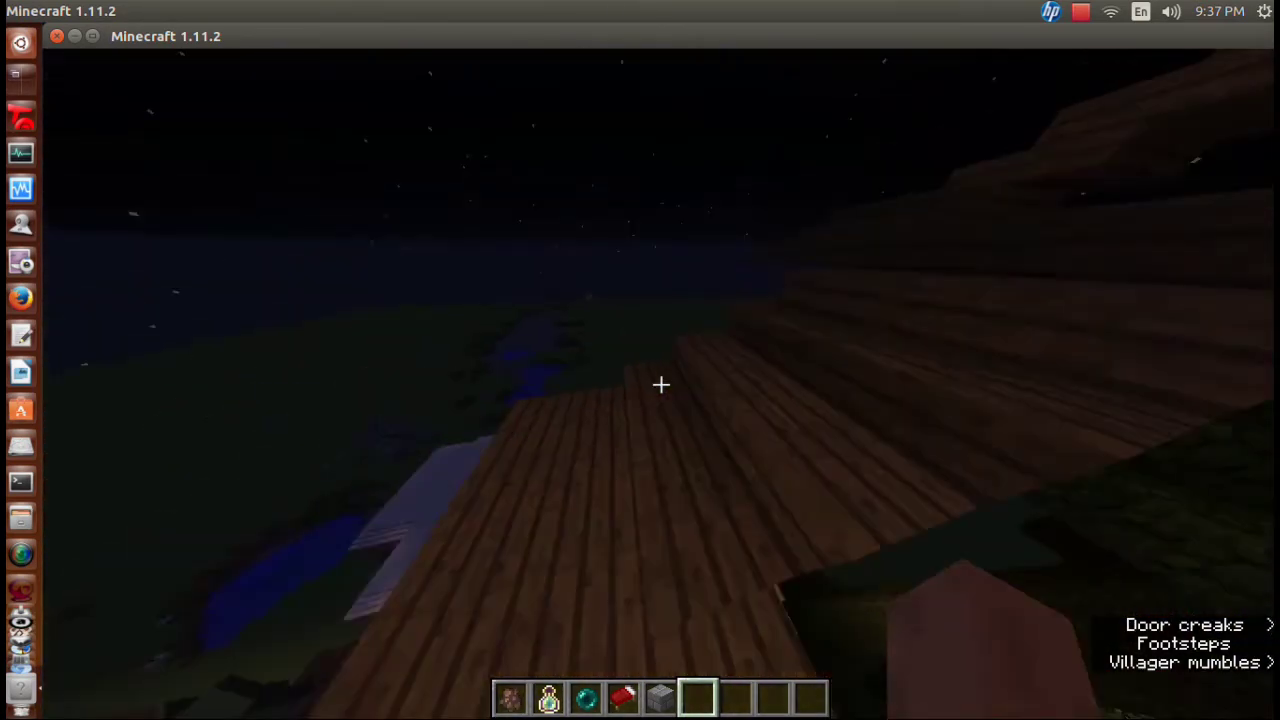
key(w)
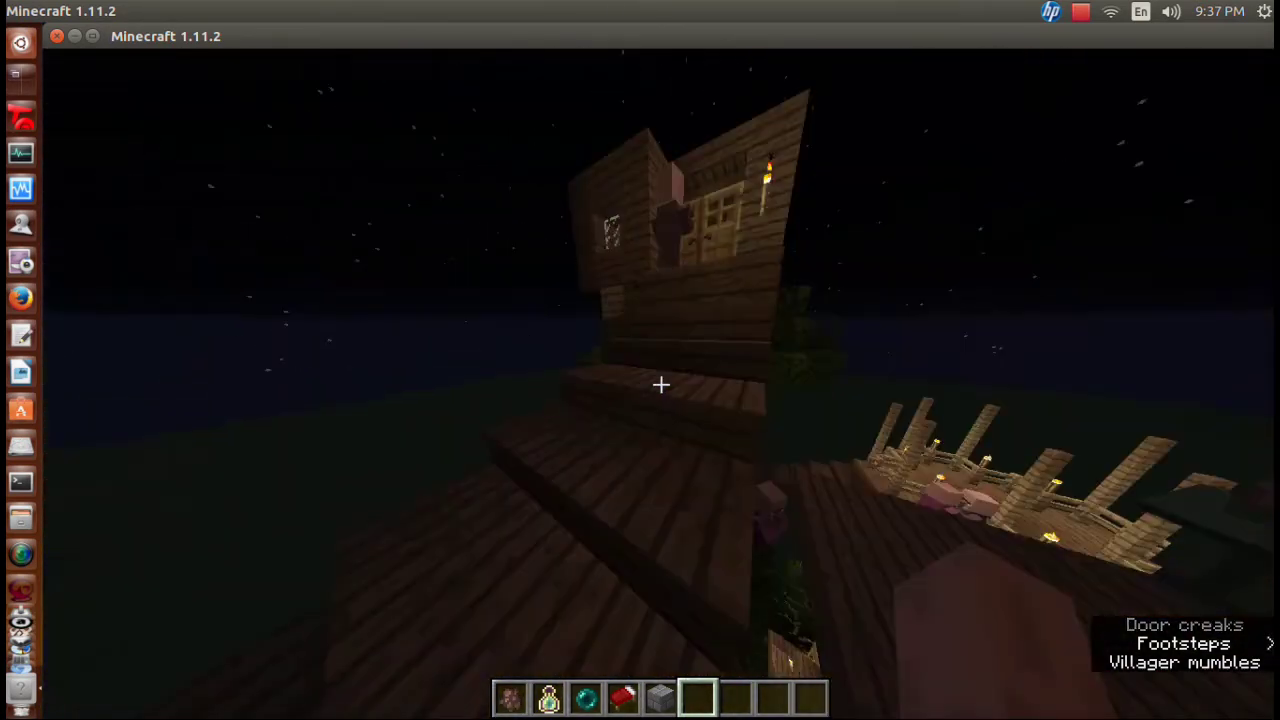
Enter the hut, view the villager's trades, sleep in the bed, then leave it.
right_click(660, 384)
right_click(660, 384)
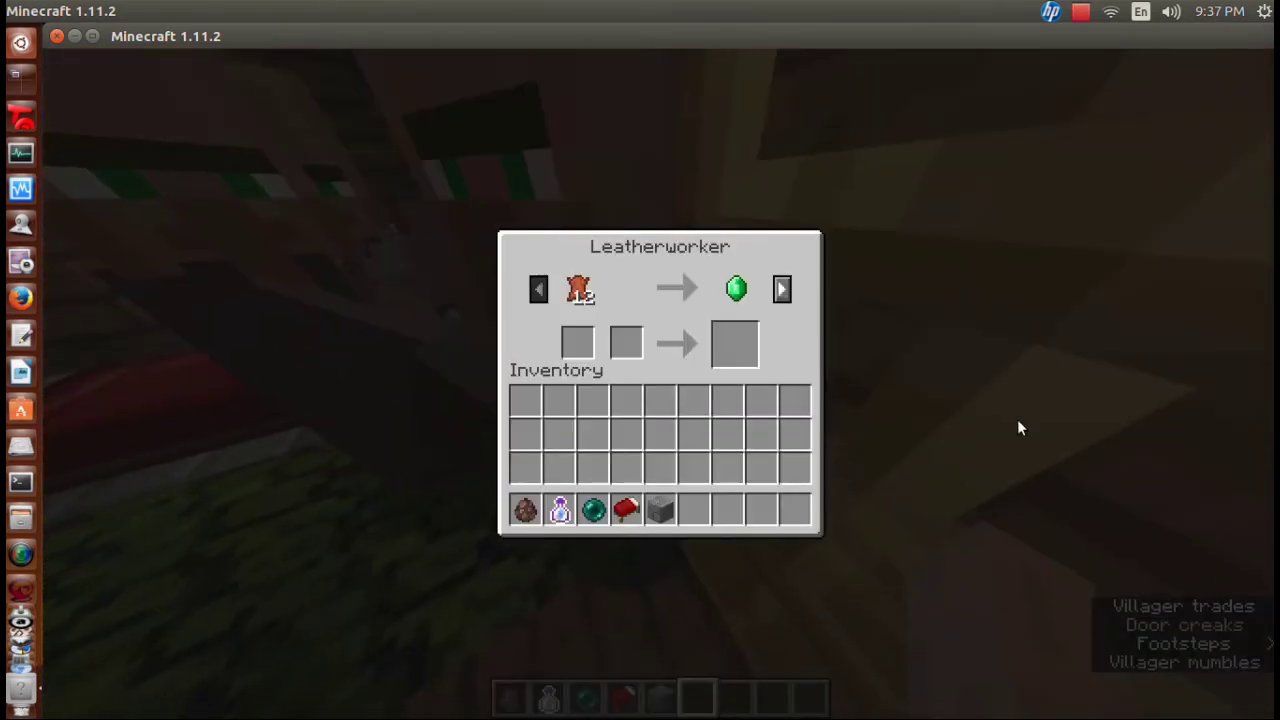
key(Escape)
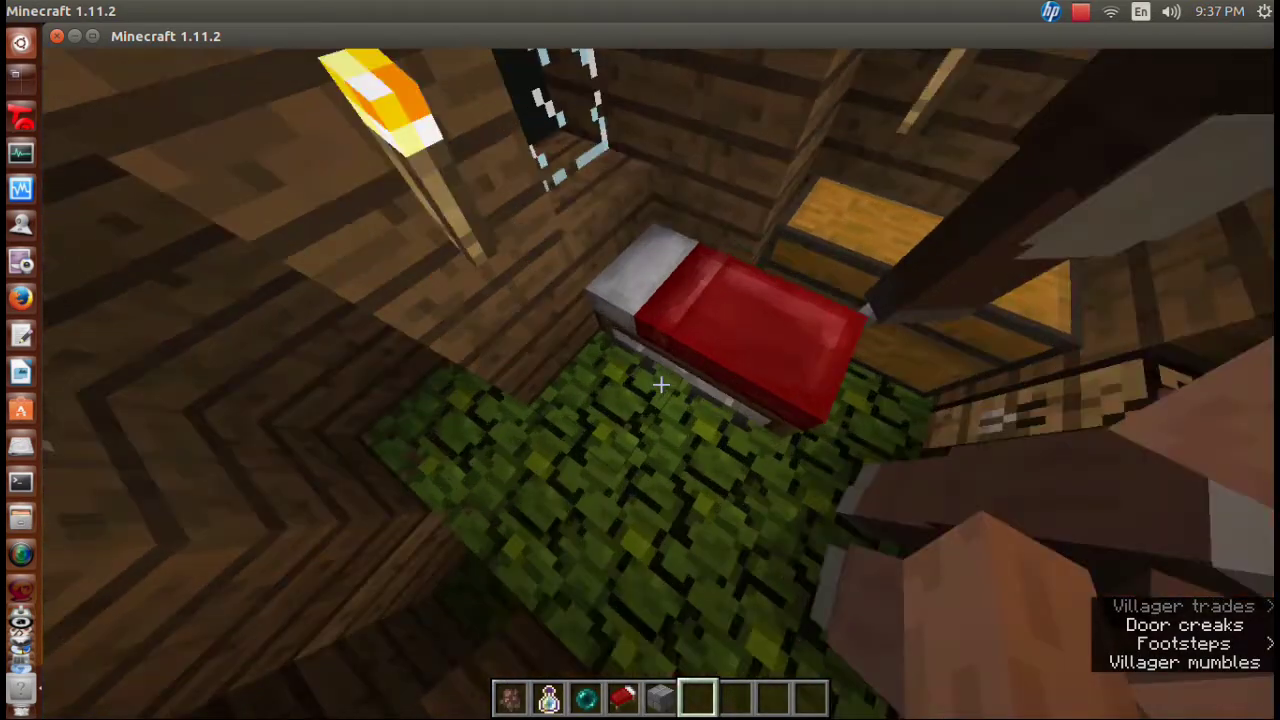
right_click(660, 384)
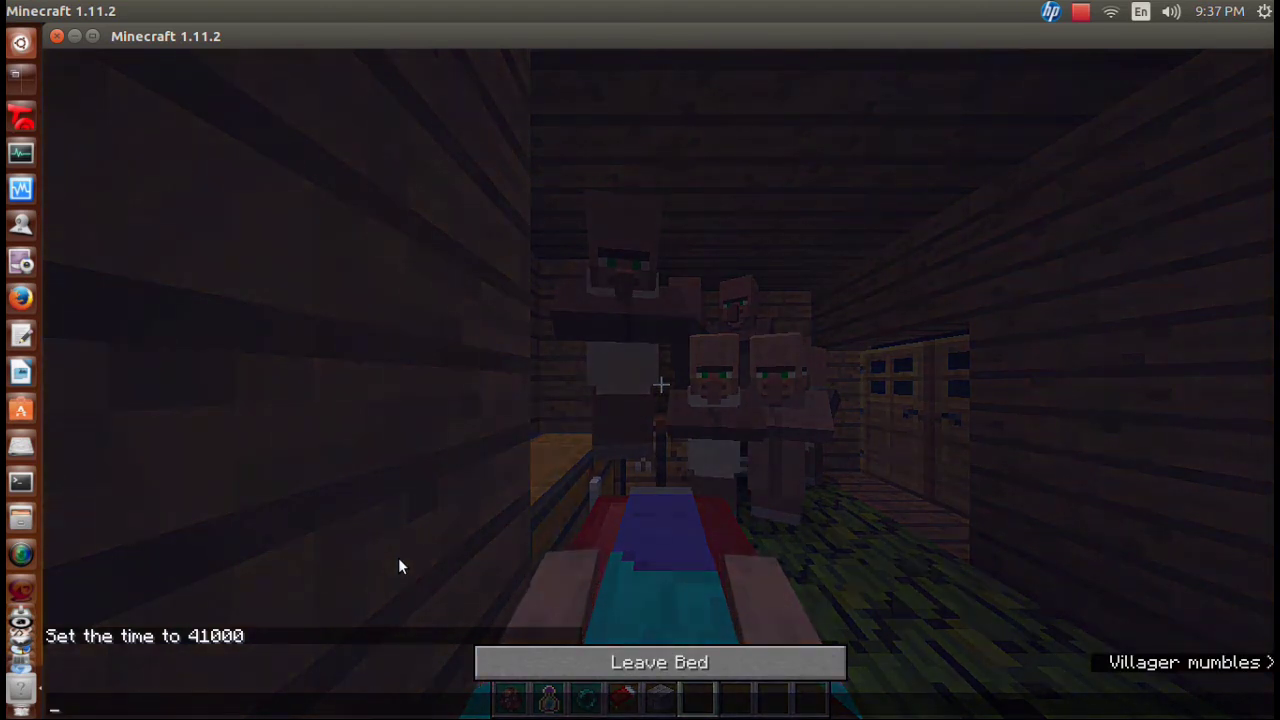
click(660, 662)
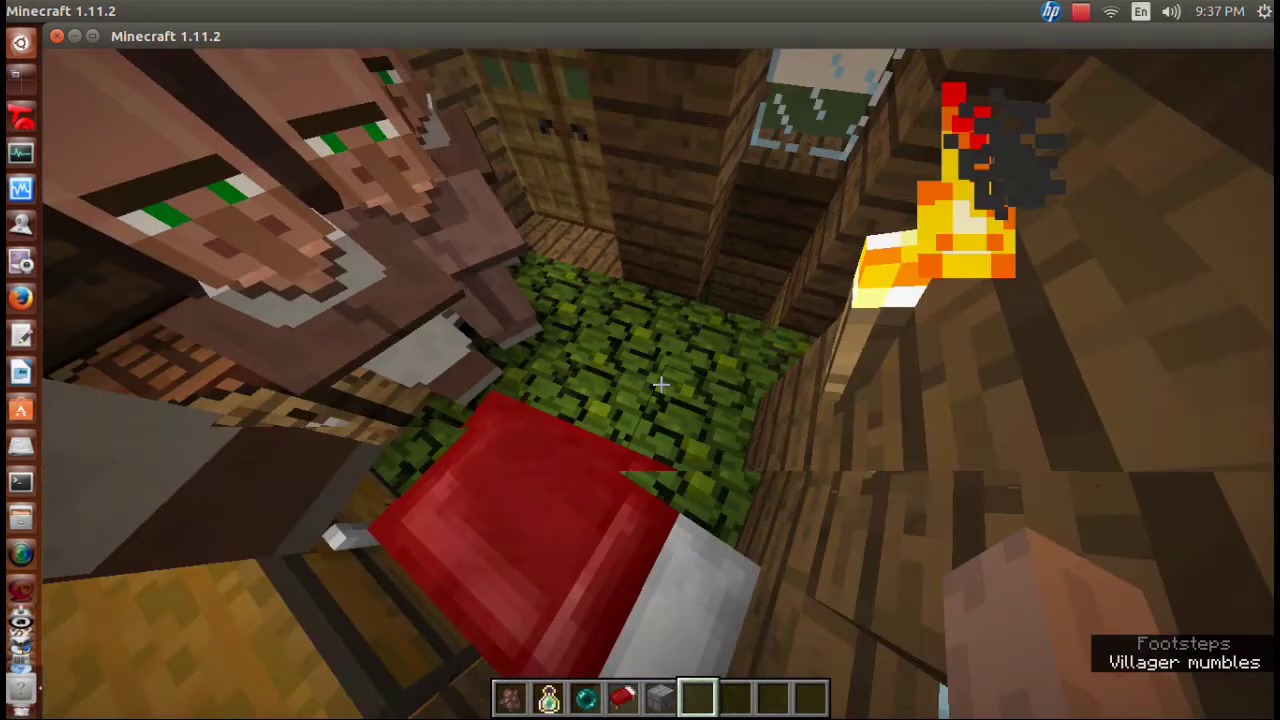
Leave the hut, ender-pearl onto the roof, and press the redstone circuit button.
right_click(660, 384)
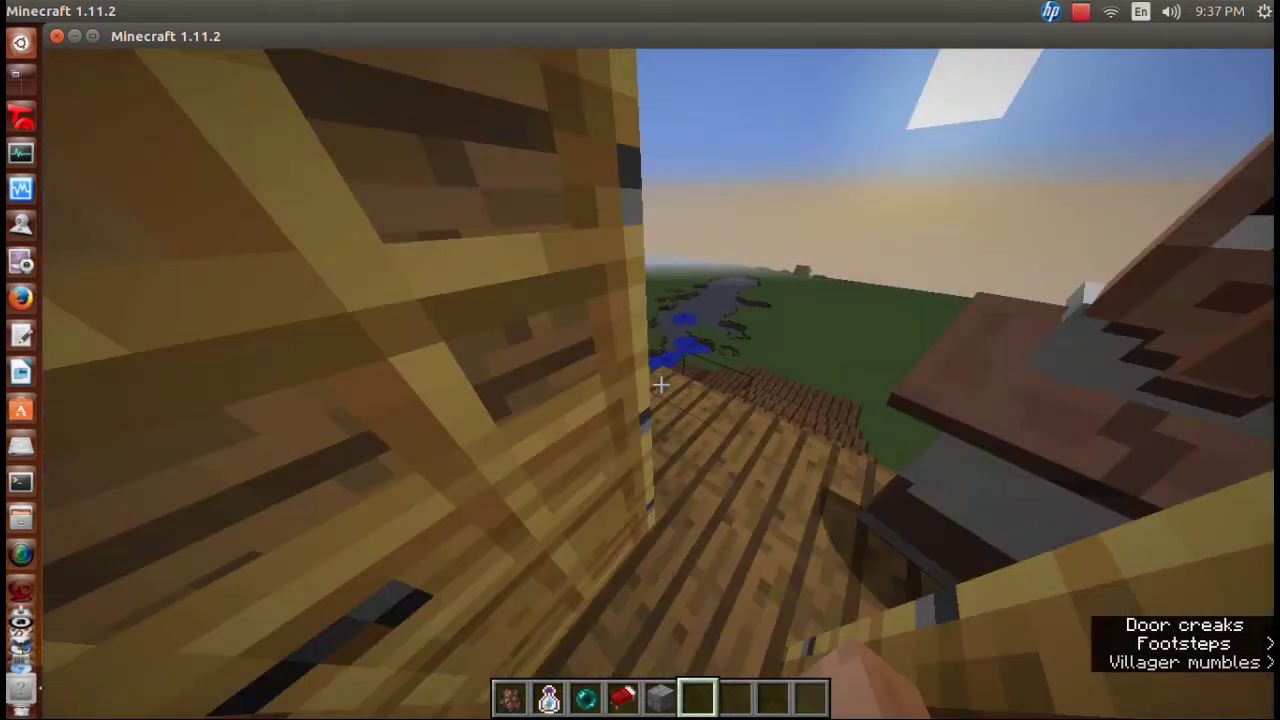
scroll(660, 384, up, 3)
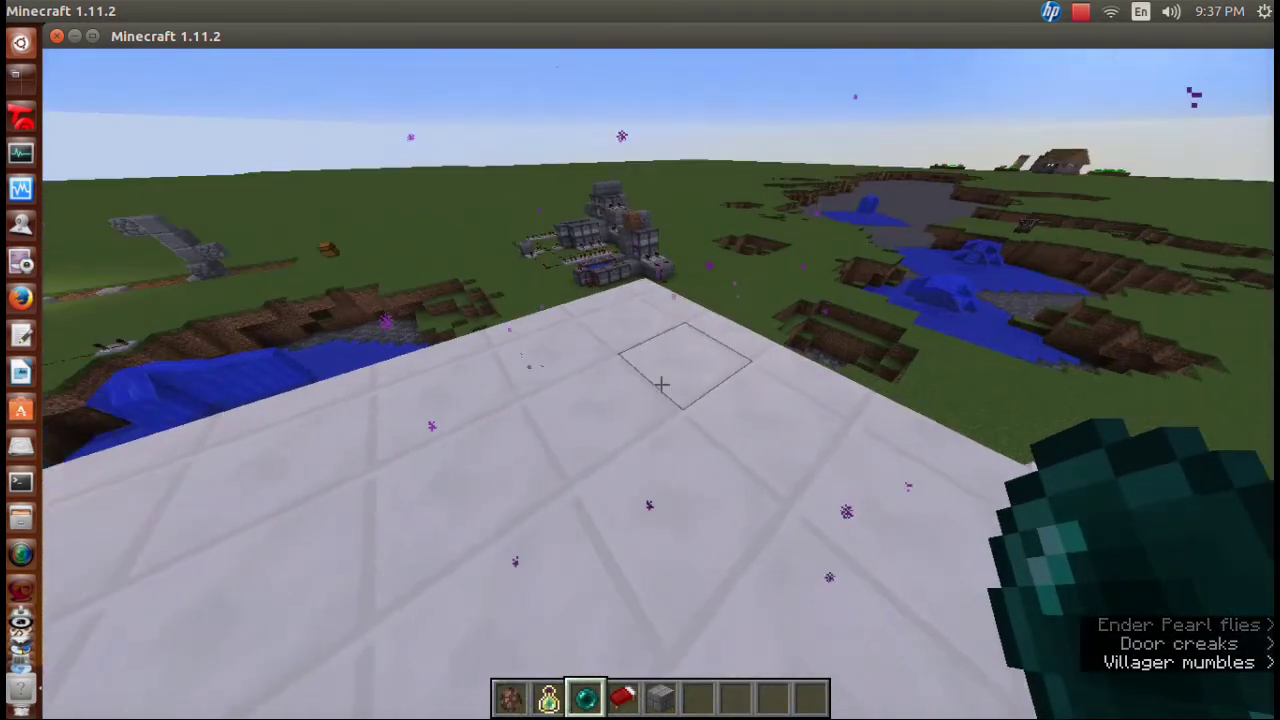
right_click(660, 384)
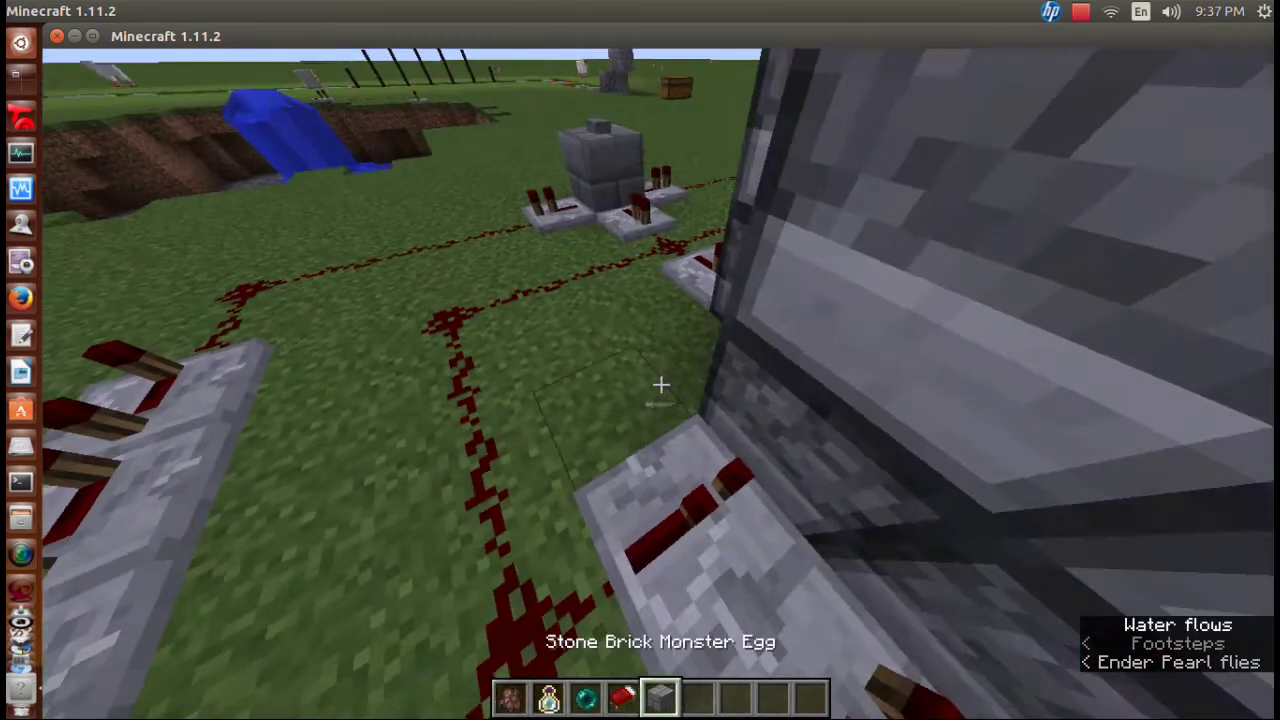
scroll(660, 384, down, 3)
right_click(660, 384)
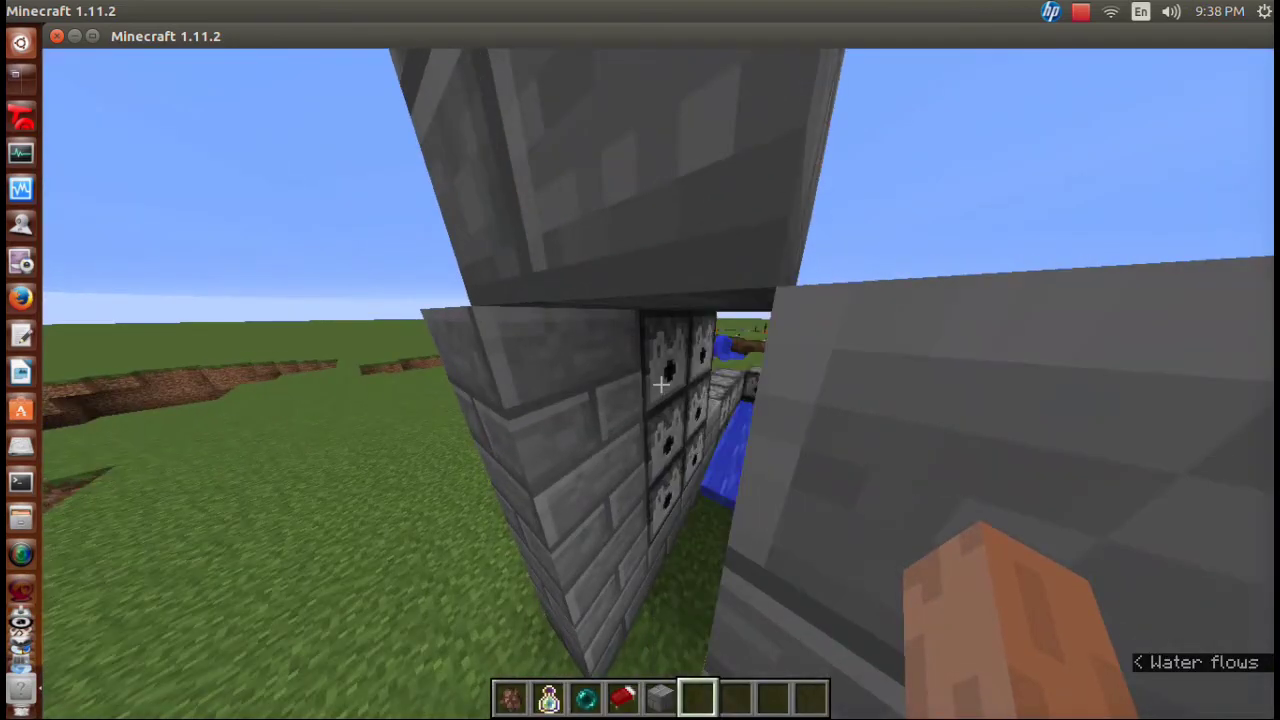
Inspect the contents of each of the cannon's dispensers.
right_click(660, 382)
key(Escape)
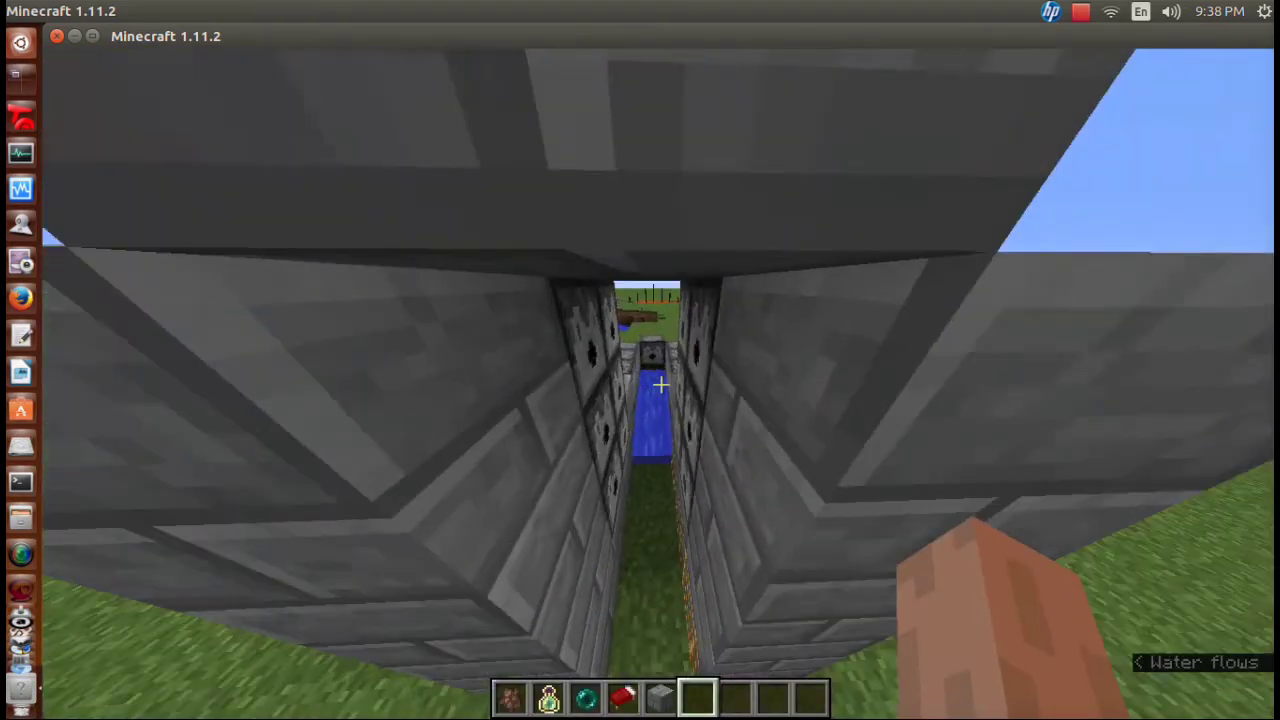
right_click(640, 384)
key(Escape)
right_click(660, 384)
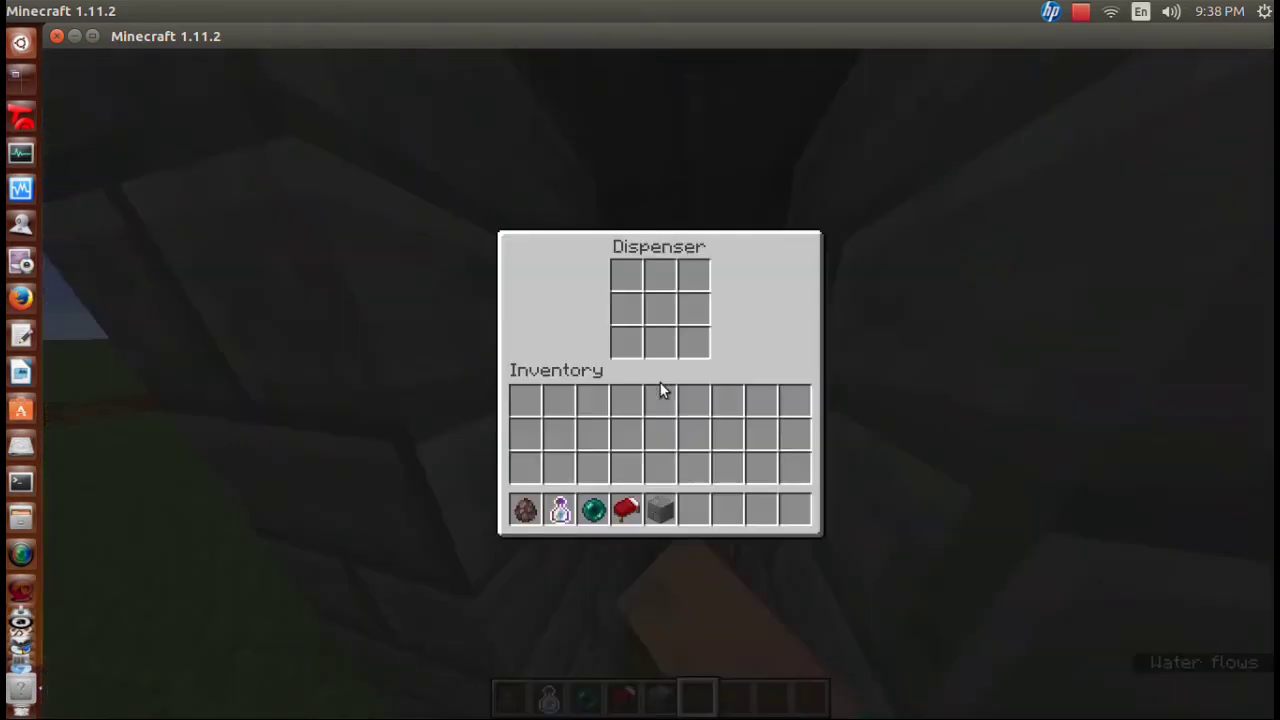
key(Escape)
right_click(660, 384)
key(Escape)
right_click(660, 388)
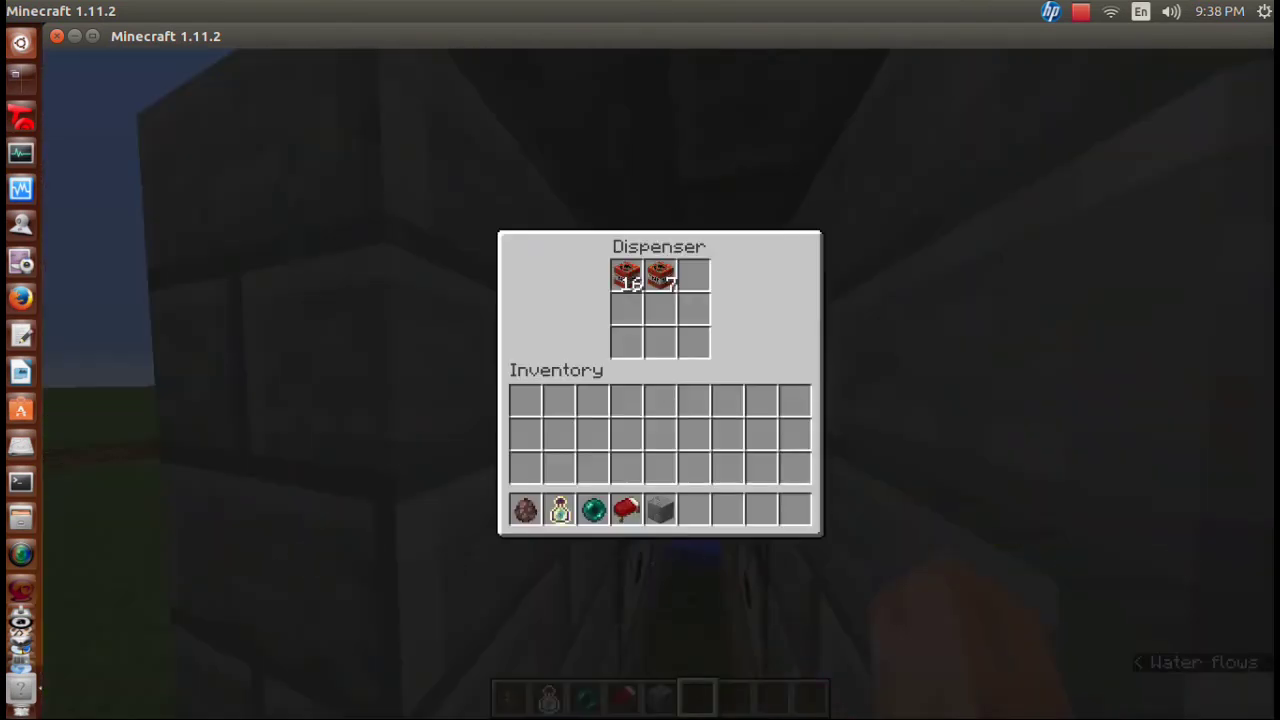
key(Escape)
Take TNT stacks from the creative inventory and load them into the dispenser.
key(e)
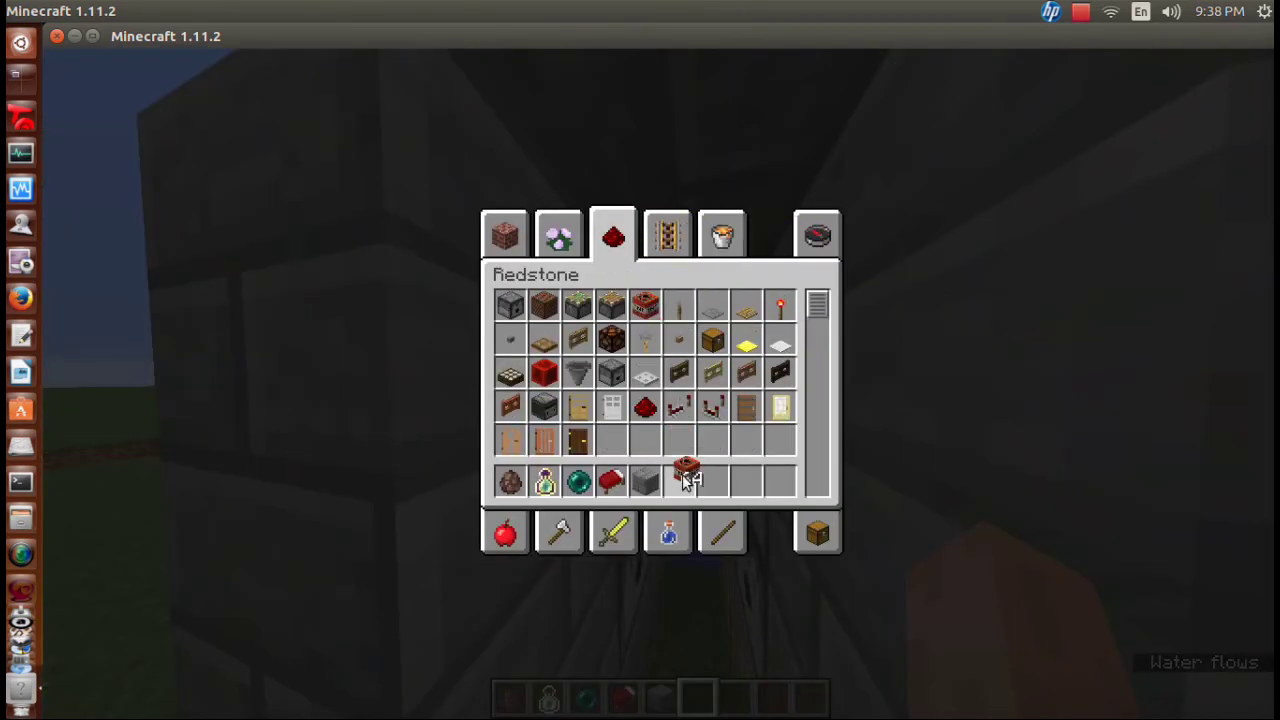
key(Escape)
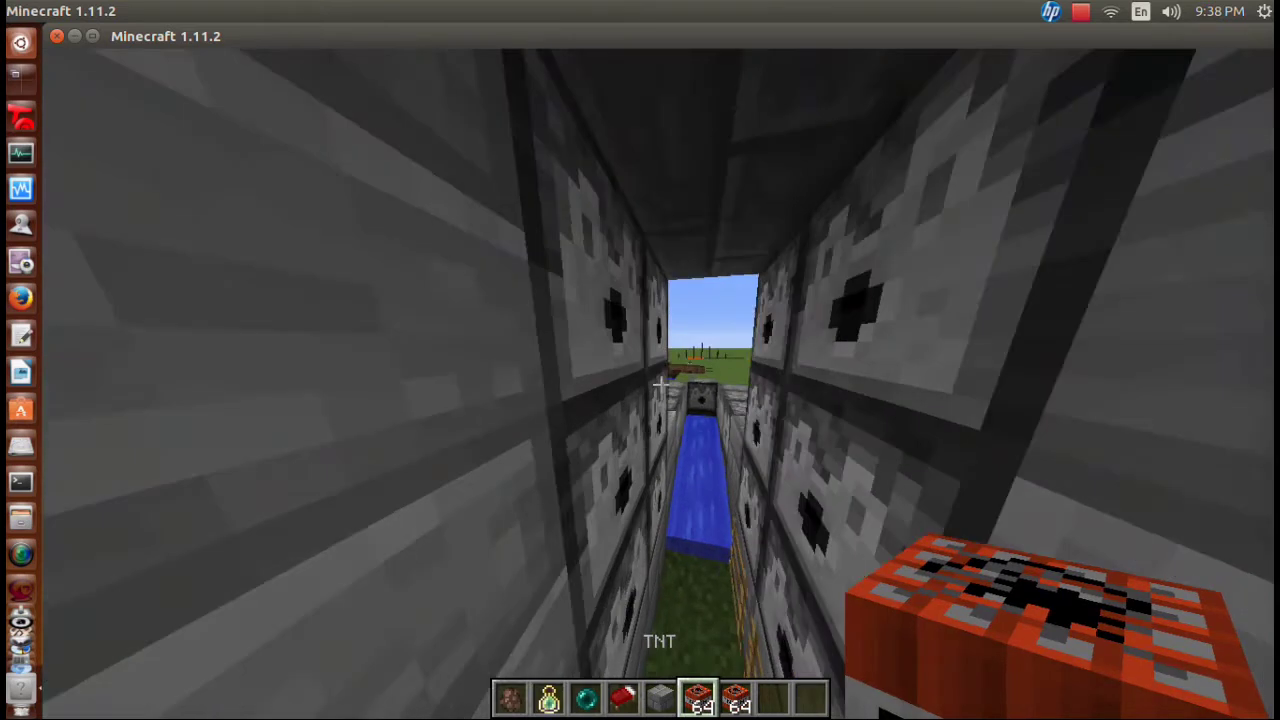
right_click(640, 384)
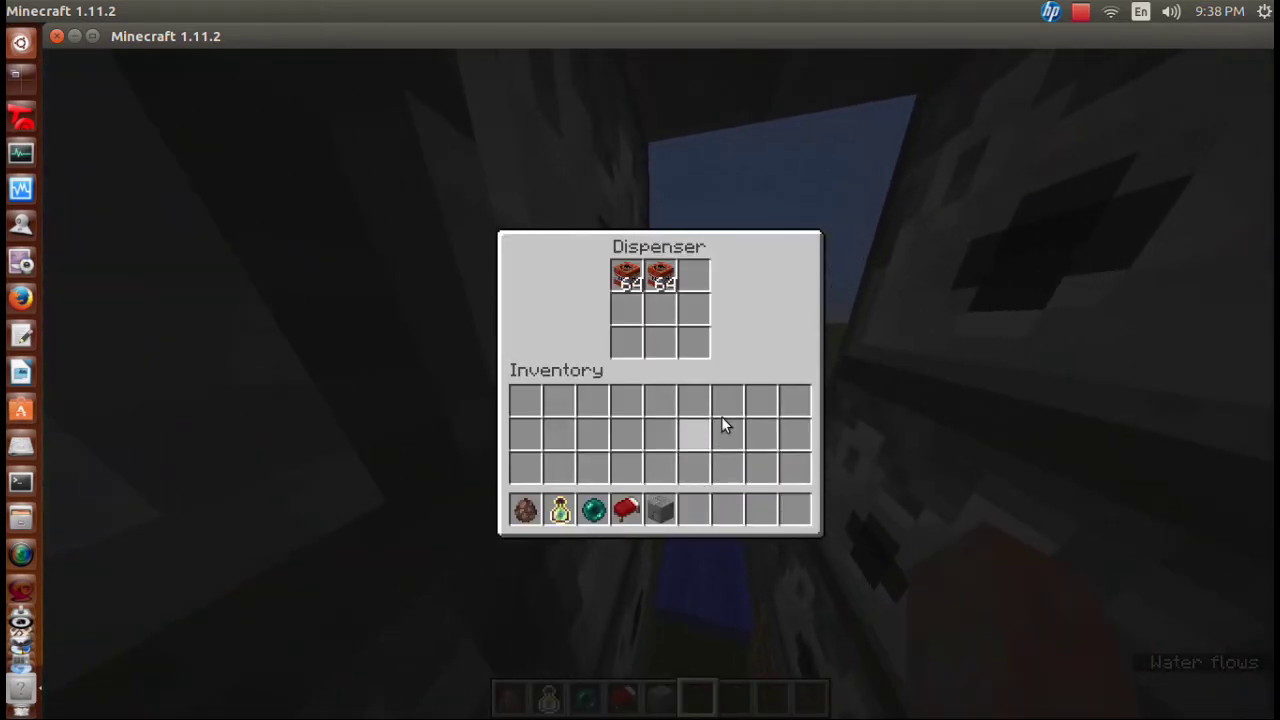
key(Escape)
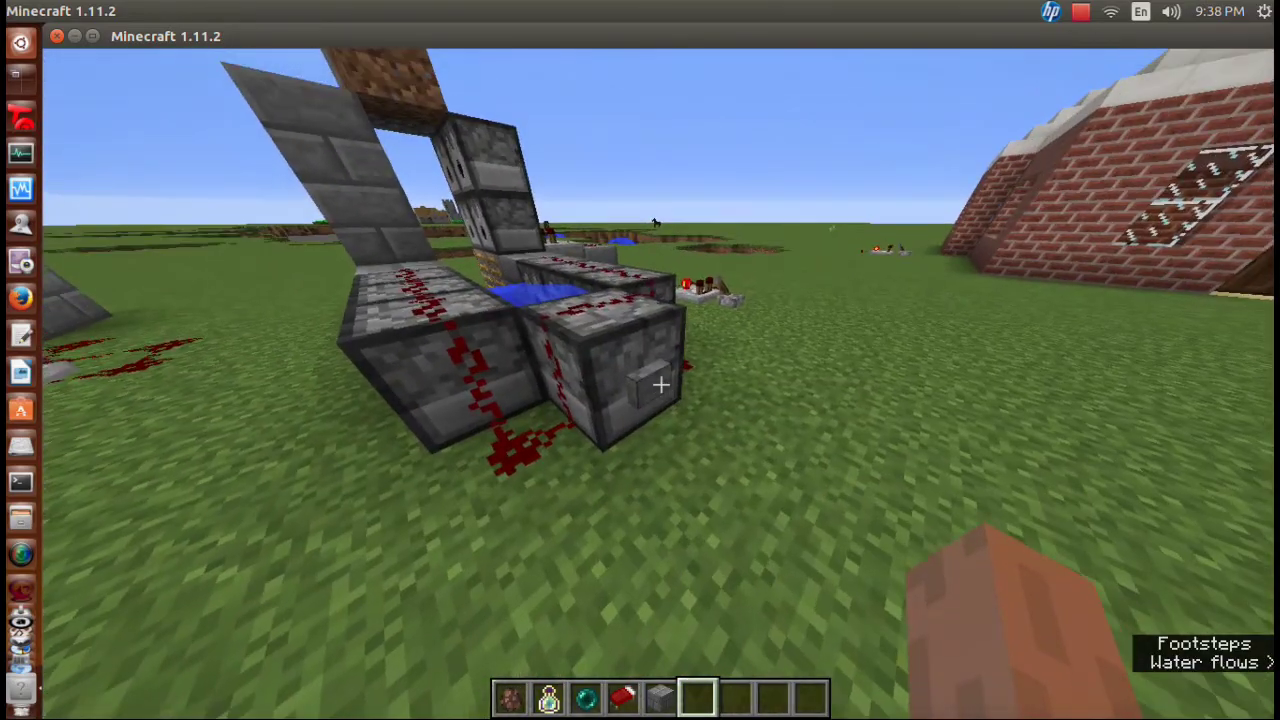
Fire the cannon with its button, check the dispenser's remaining TNT, then fire again via the lever.
right_click(660, 384)
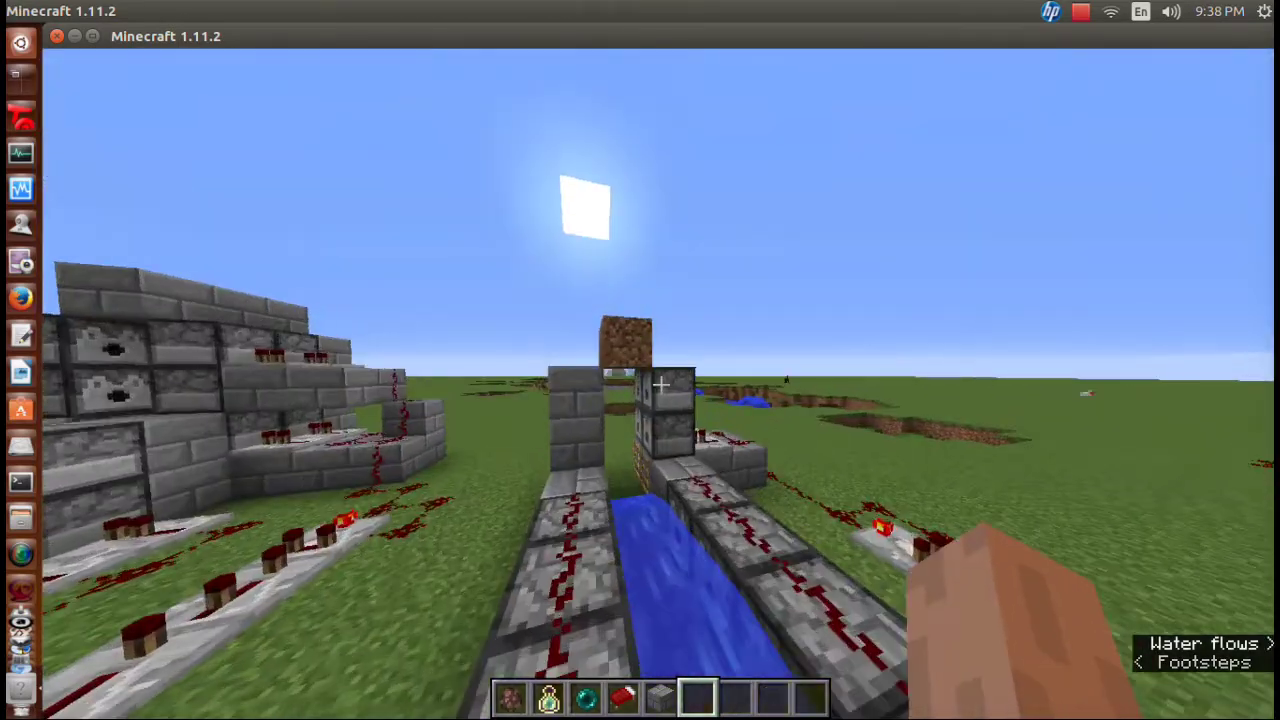
right_click(640, 384)
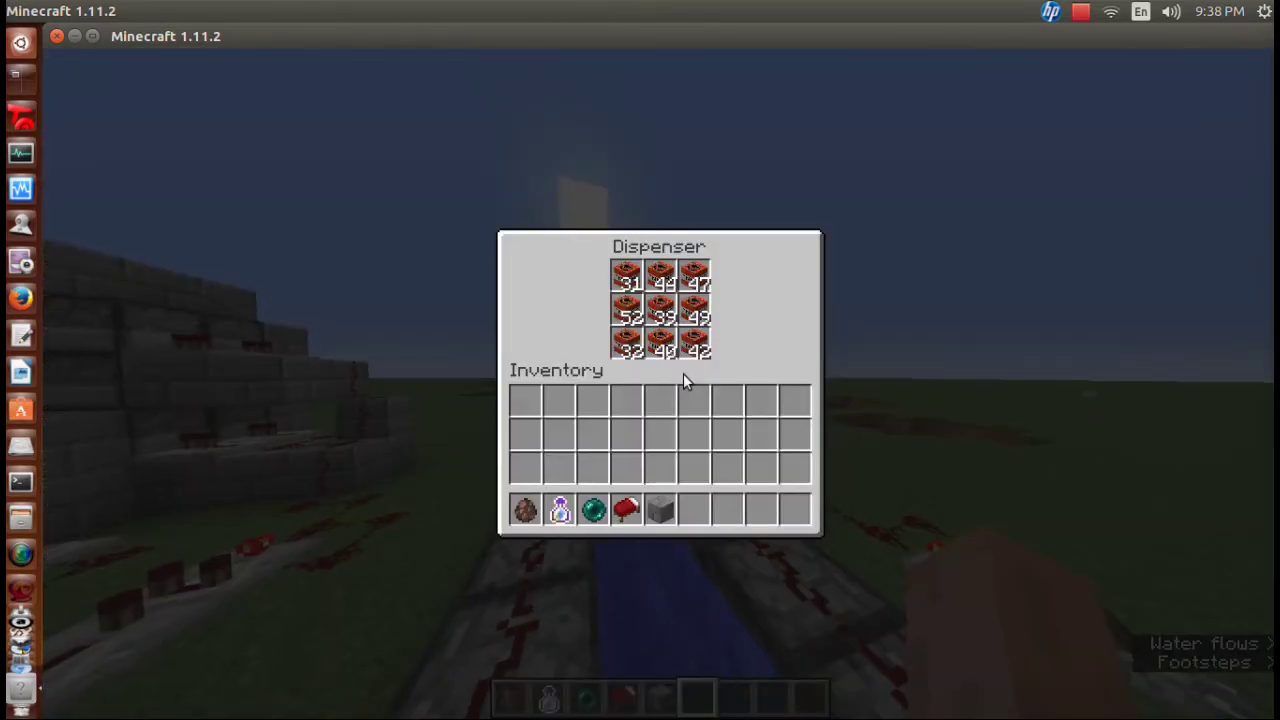
key(Escape)
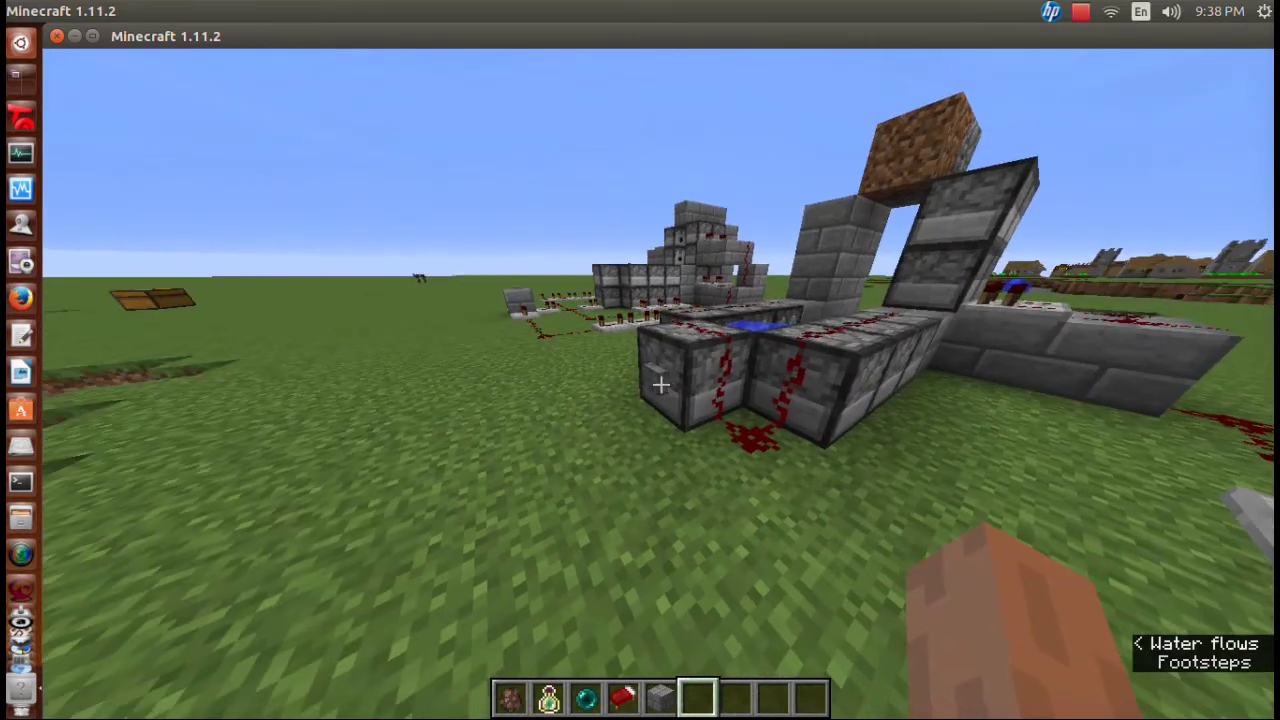
right_click(640, 384)
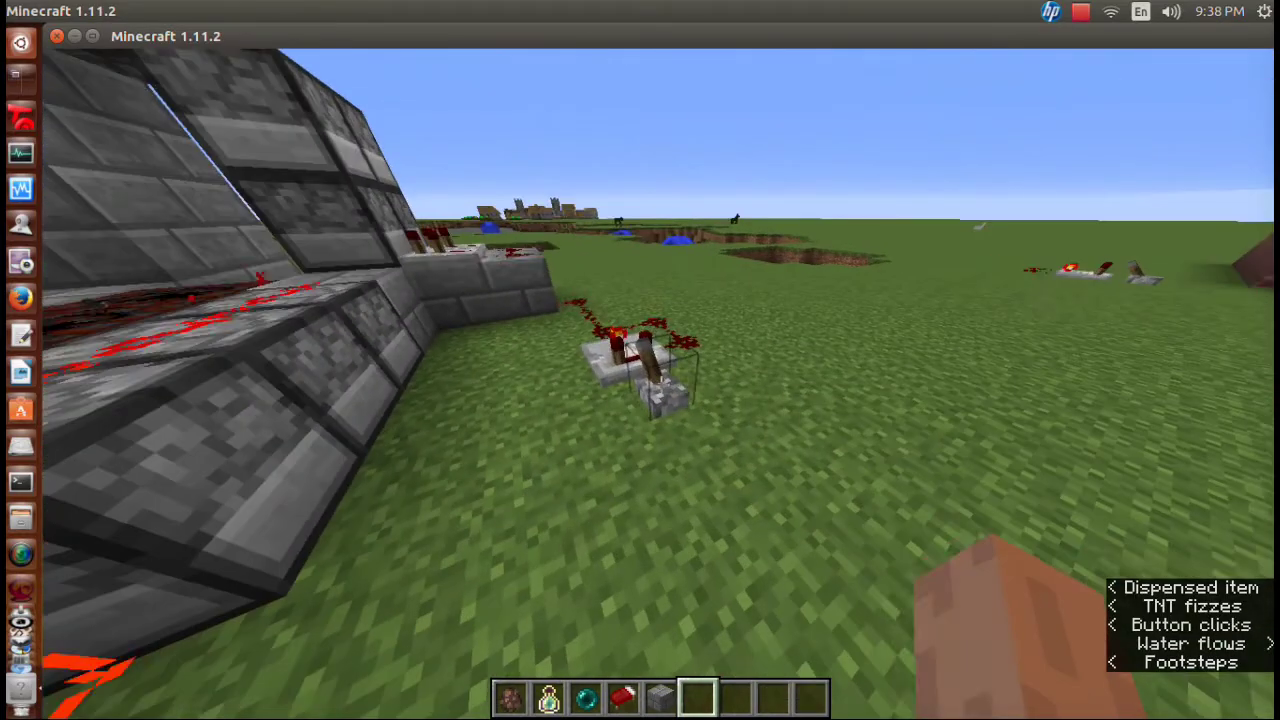
right_click(640, 384)
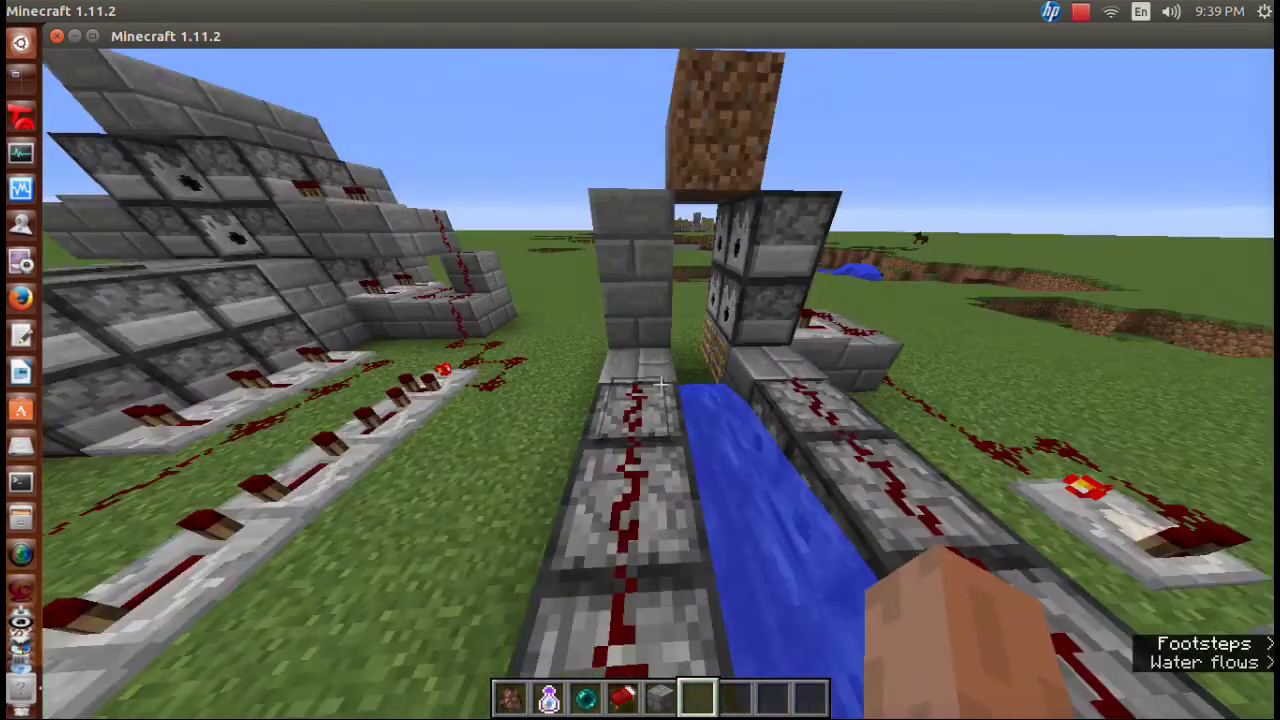
Pull TNT stacks out of two dispensers into the hotbar.
right_click(660, 385)
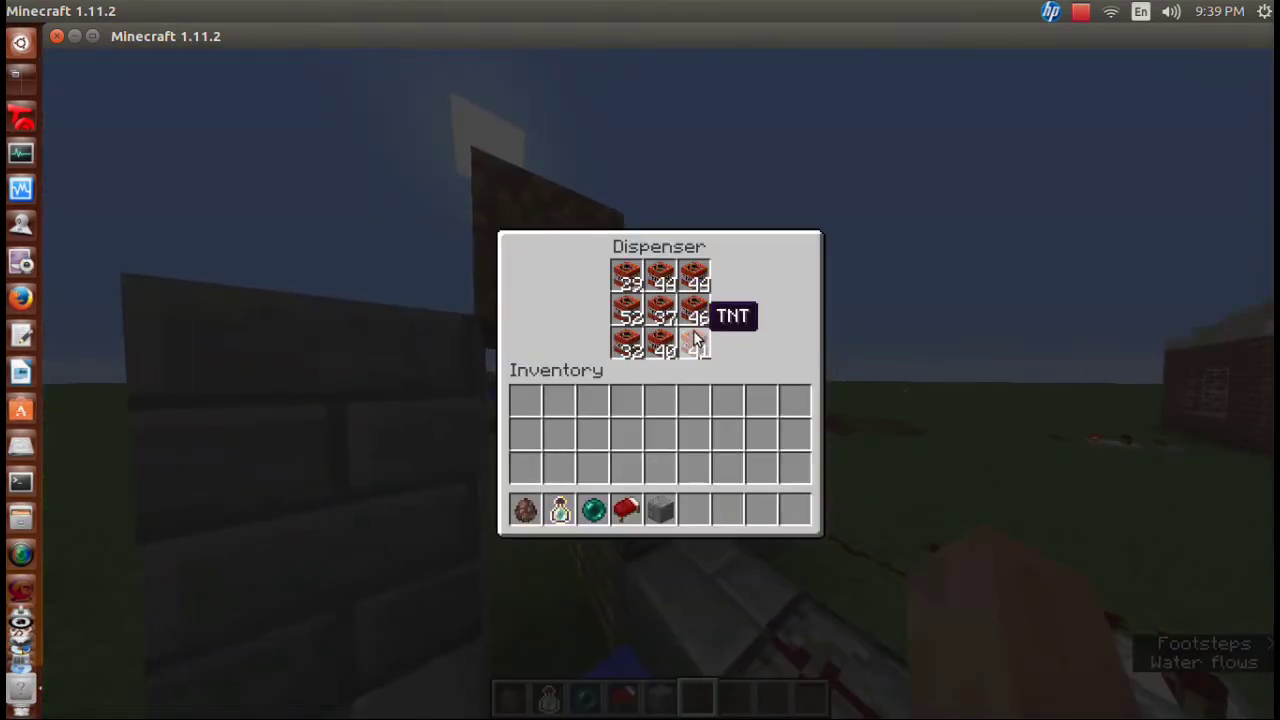
key(Escape)
right_click(660, 385)
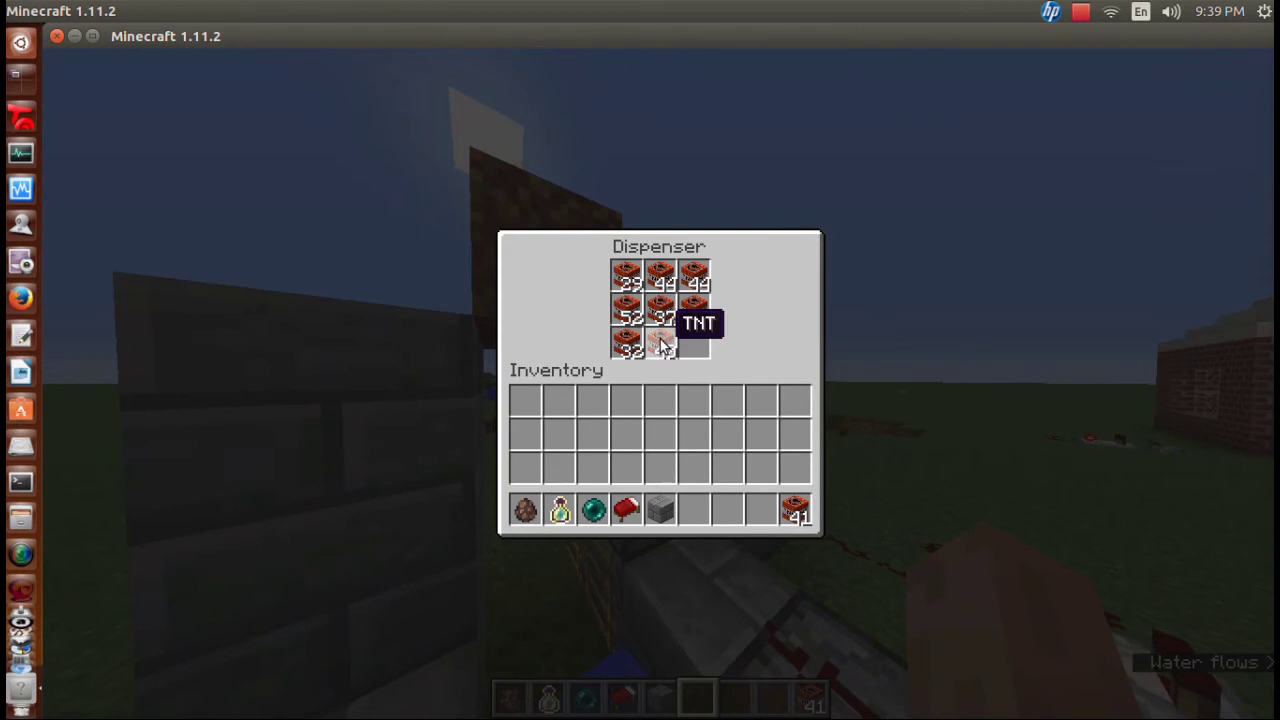
shift+click(697, 314)
key(Escape)
right_click(660, 385)
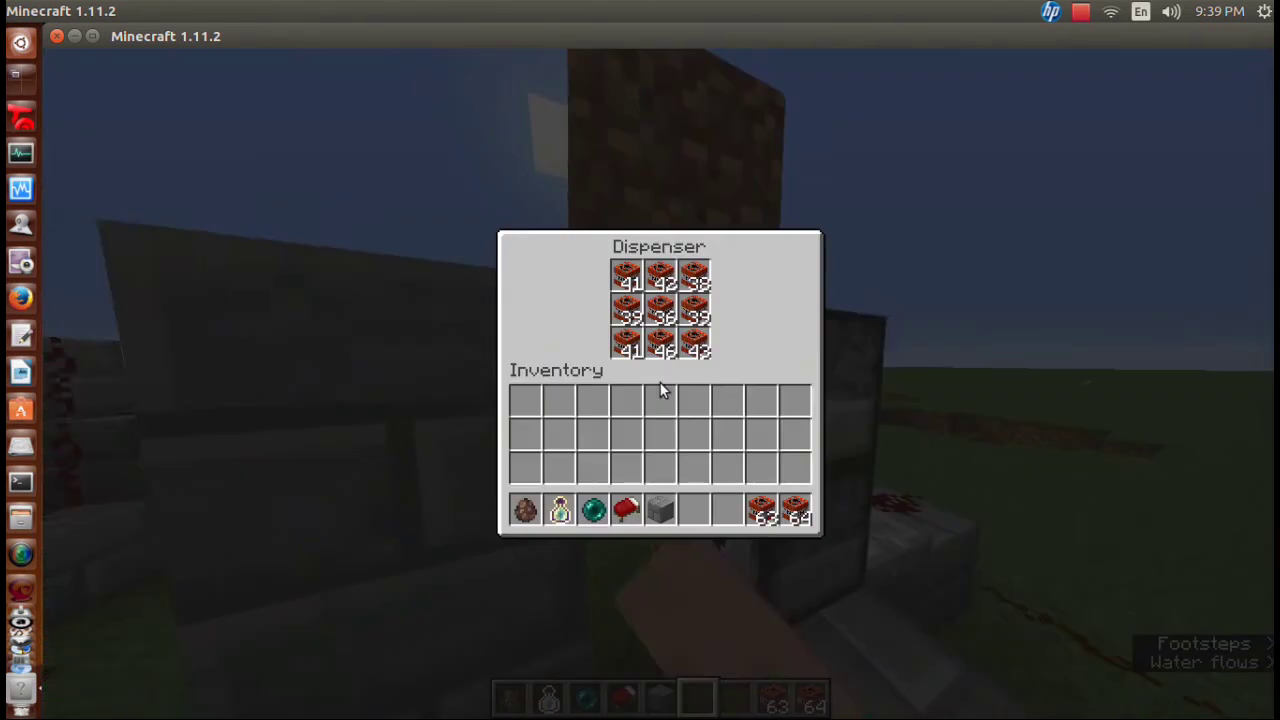
shift+click(697, 340)
key(Escape)
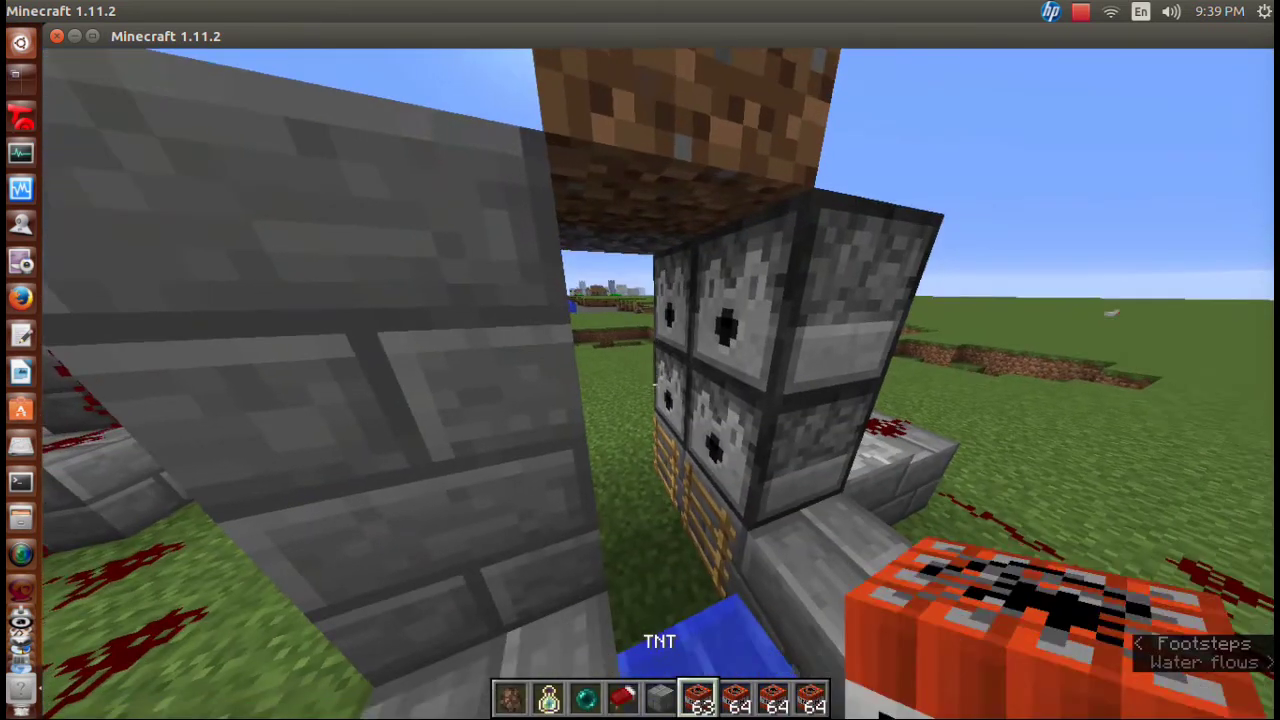
Move TNT stacks into two more dispensers, then fly around the redstone build.
right_click(660, 385)
shift+click(662, 330)
key(Escape)
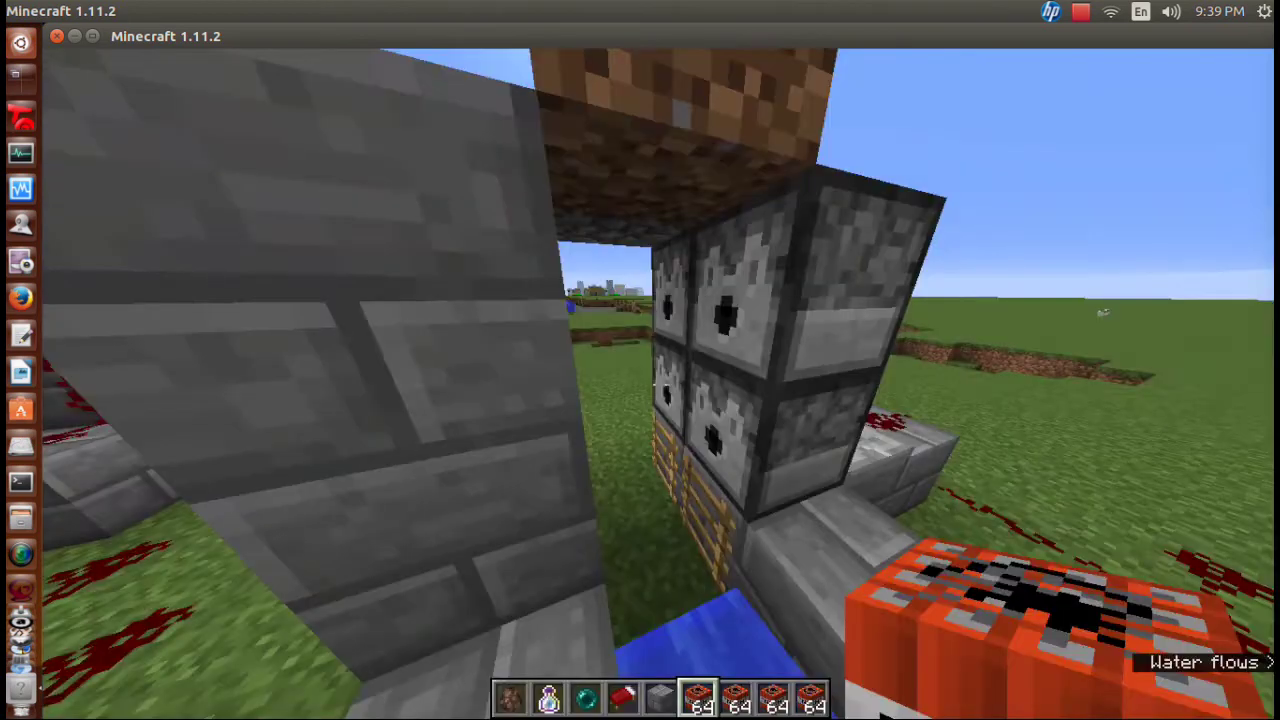
right_click(640, 360)
shift+click(697, 340)
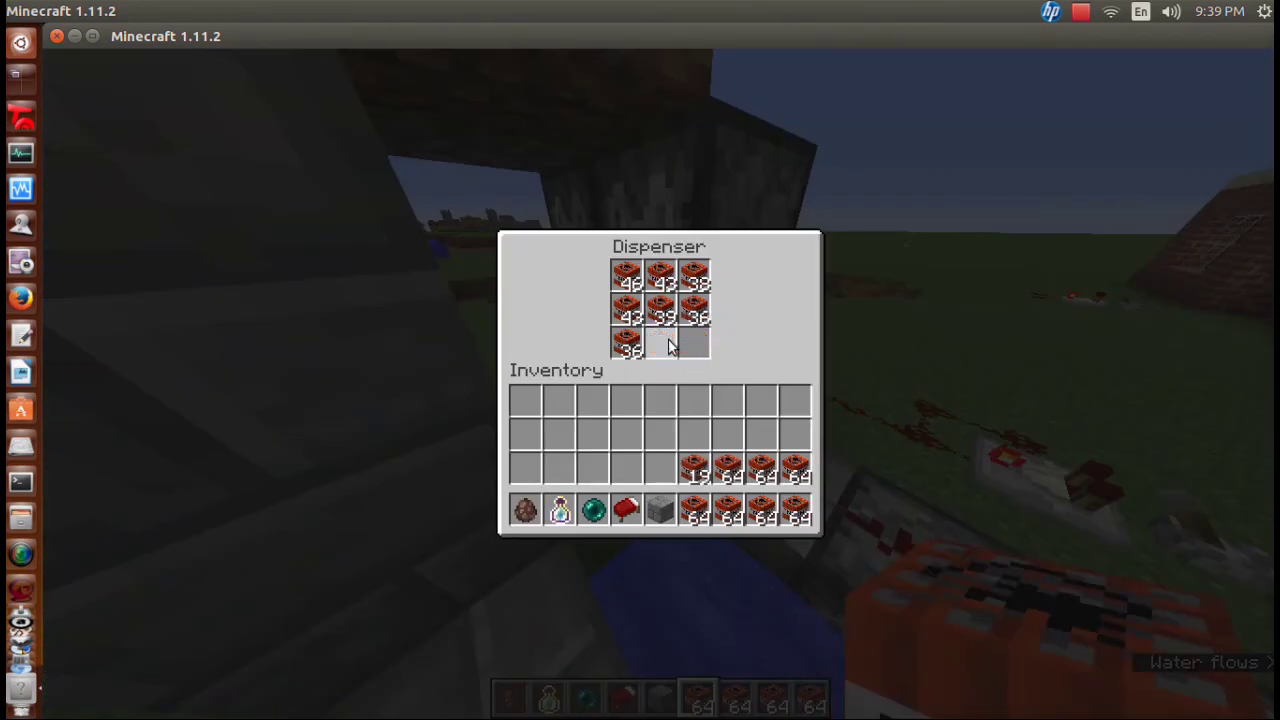
key(Escape)
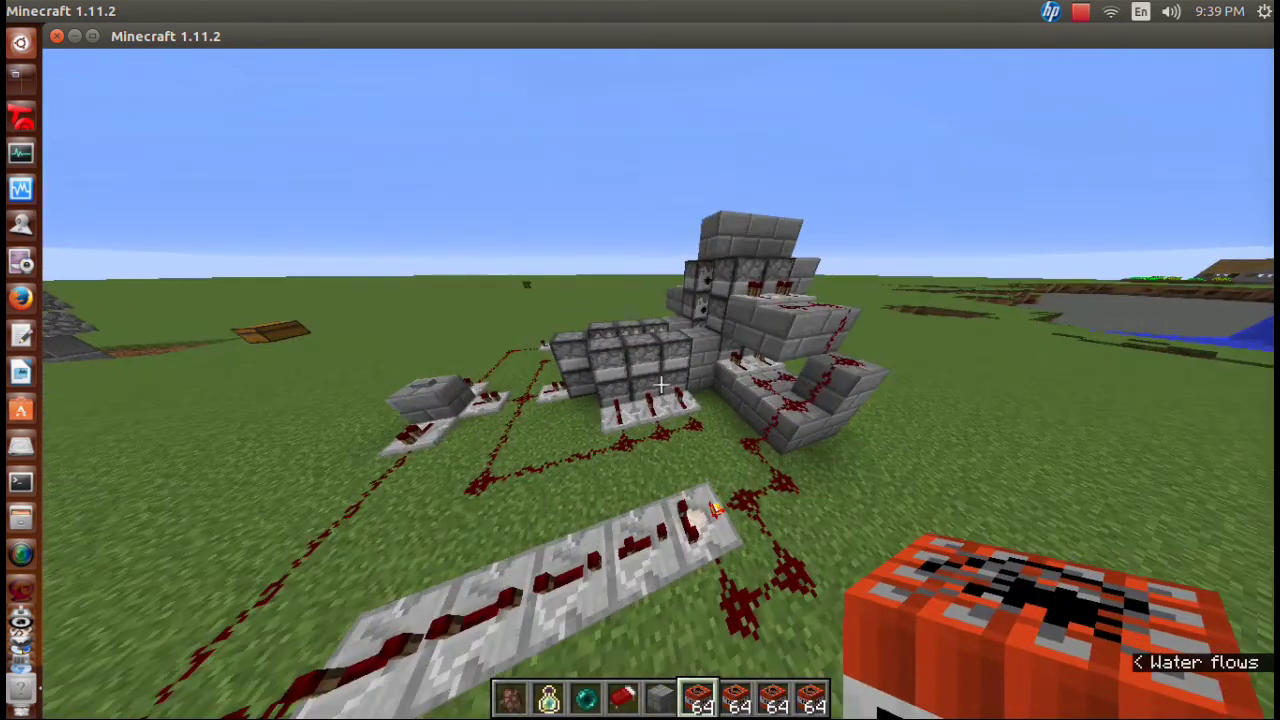
key(w)
key(w)
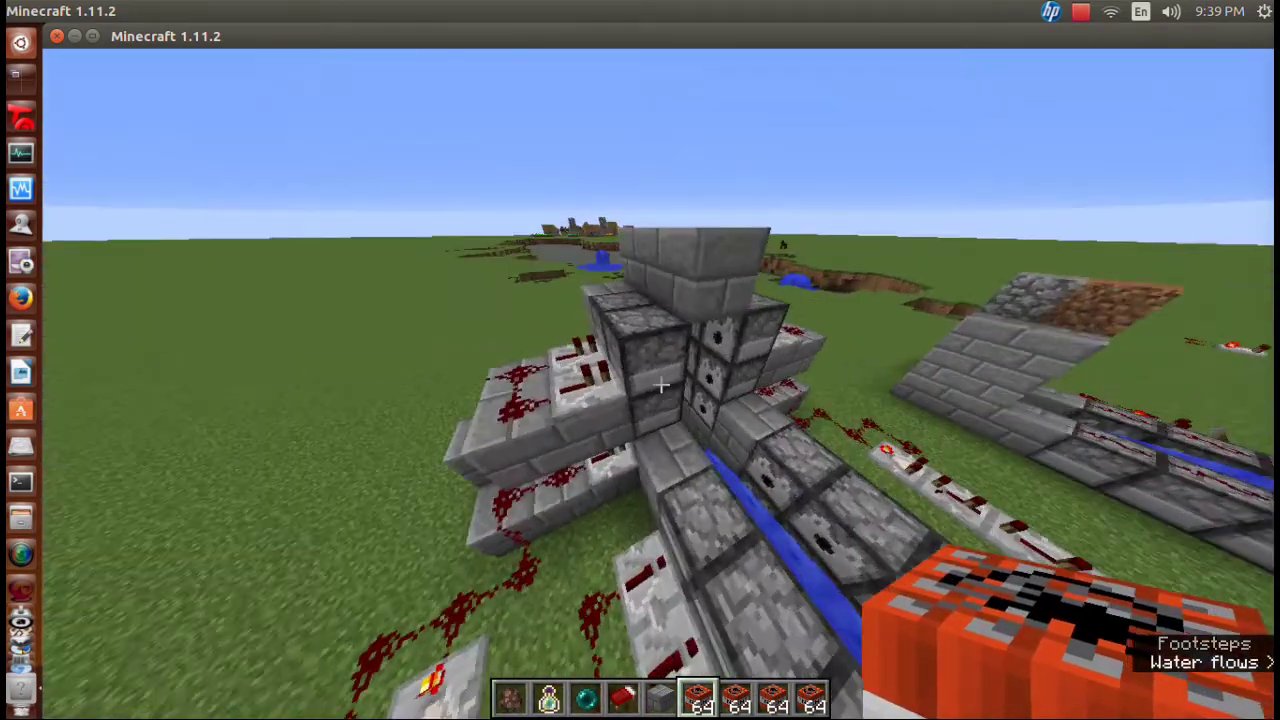
Open and close five dispensers along the cannon to inspect their TNT.
right_click(660, 385)
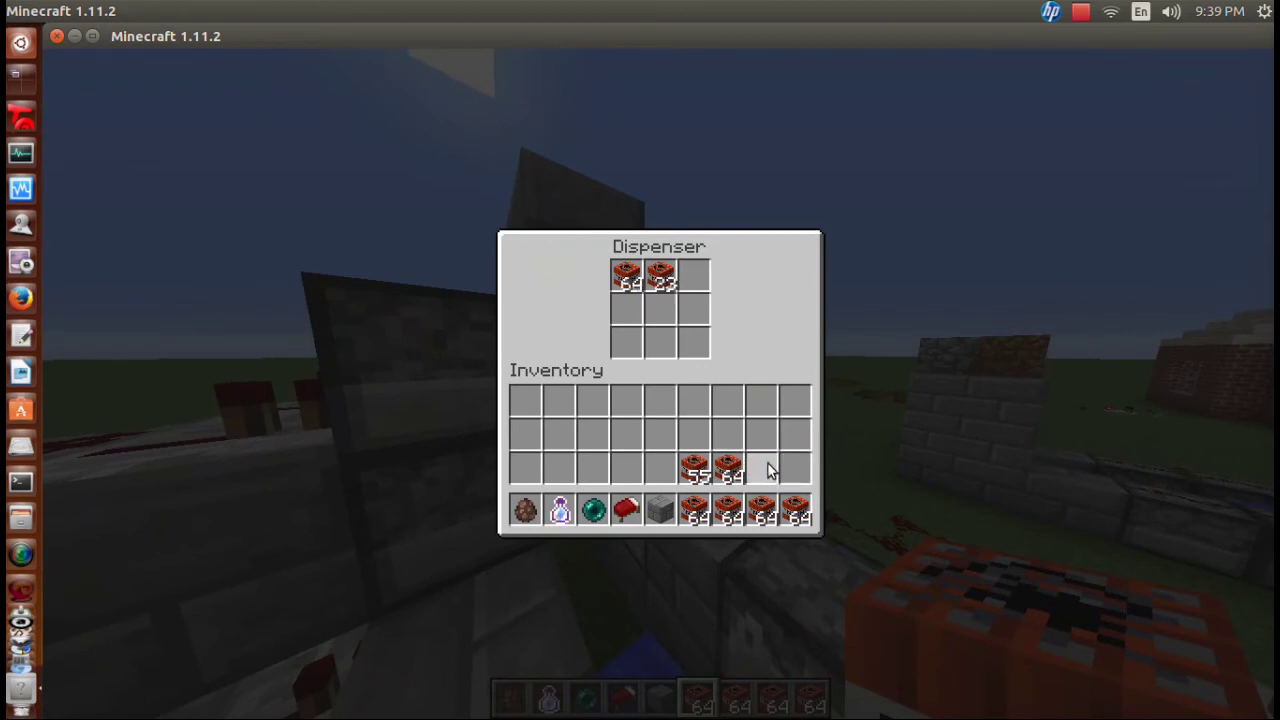
key(Escape)
right_click(640, 360)
key(Escape)
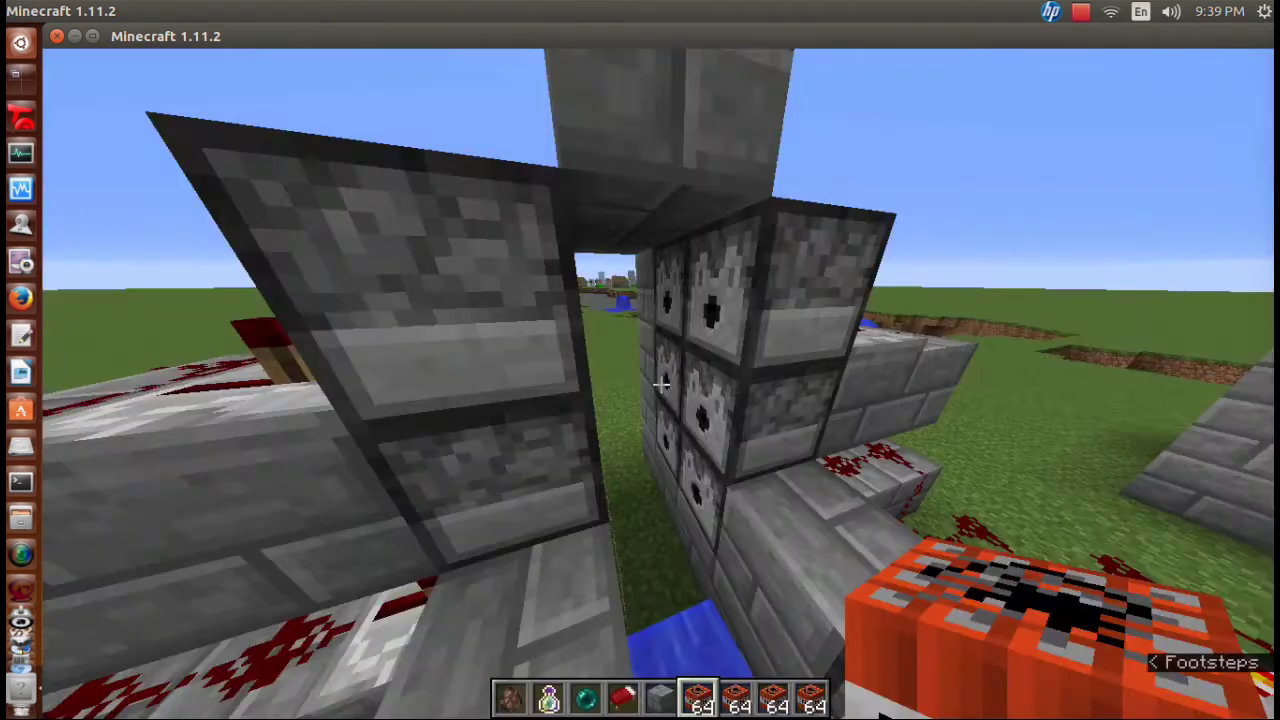
right_click(640, 360)
key(Escape)
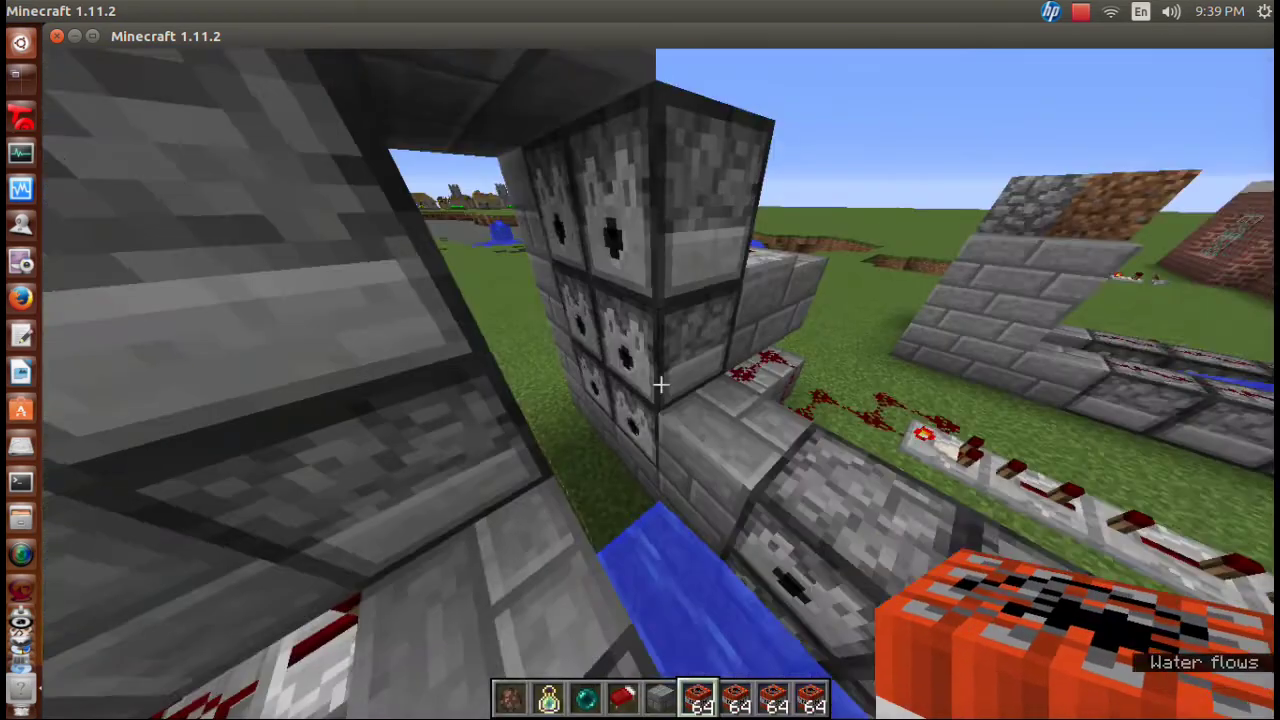
right_click(640, 360)
key(Escape)
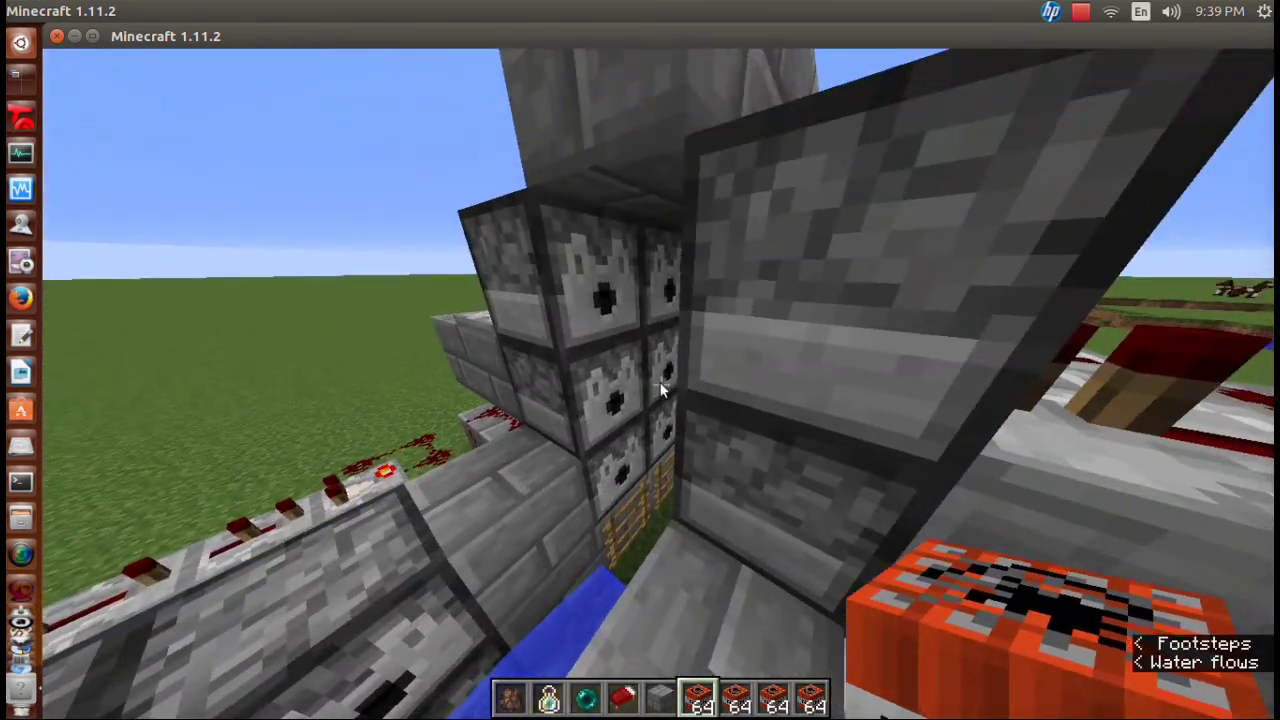
right_click(660, 390)
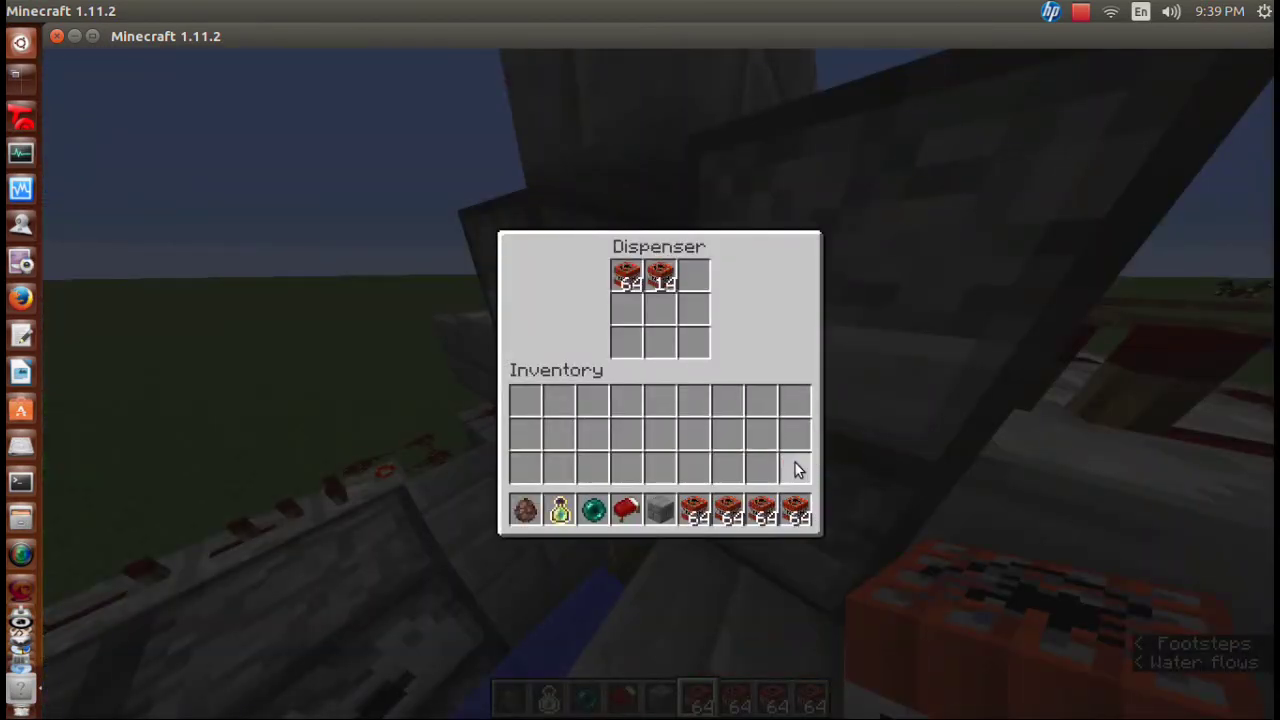
key(Escape)
Inspect the TNT in six more dispensers one after another.
right_click(640, 360)
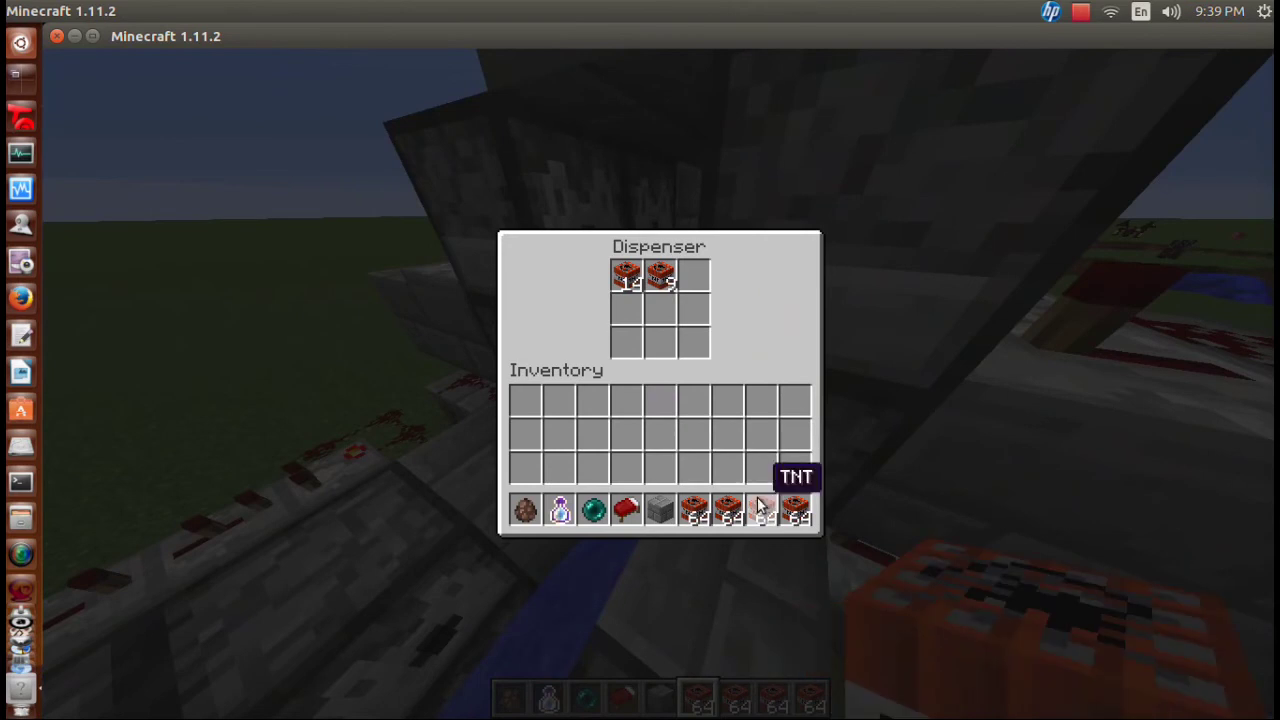
key(Escape)
right_click(640, 360)
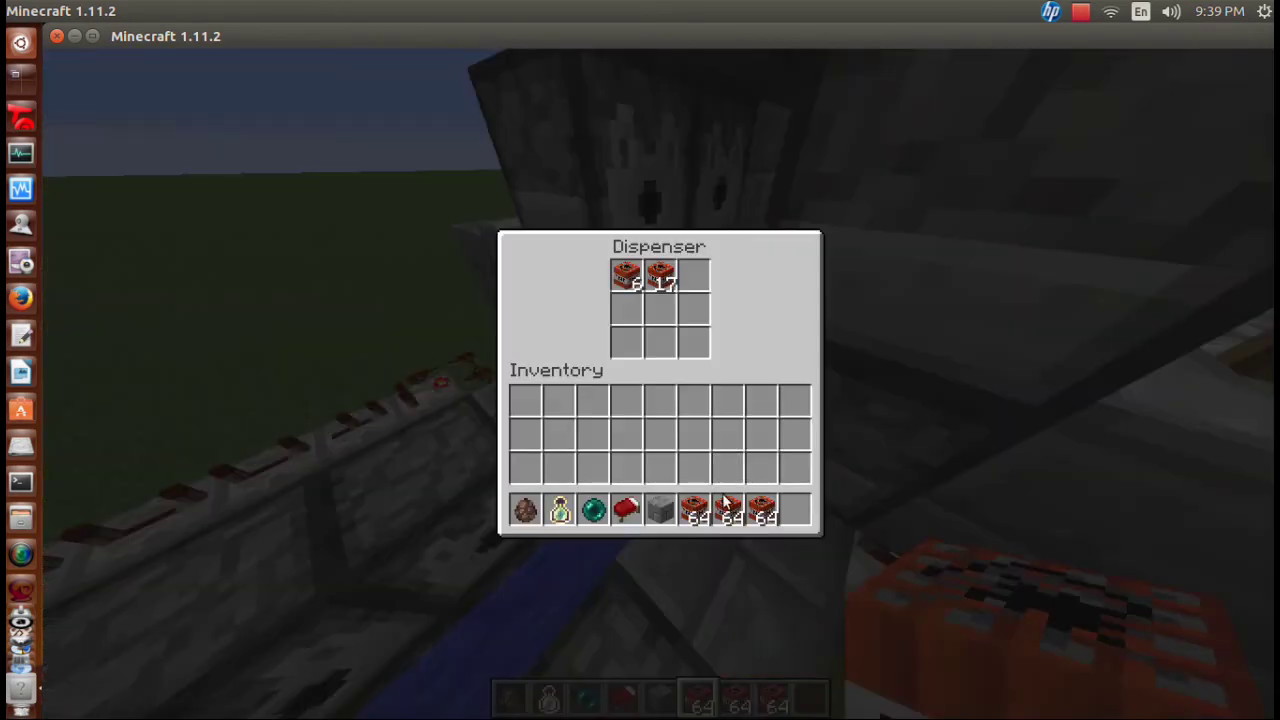
key(Escape)
right_click(640, 360)
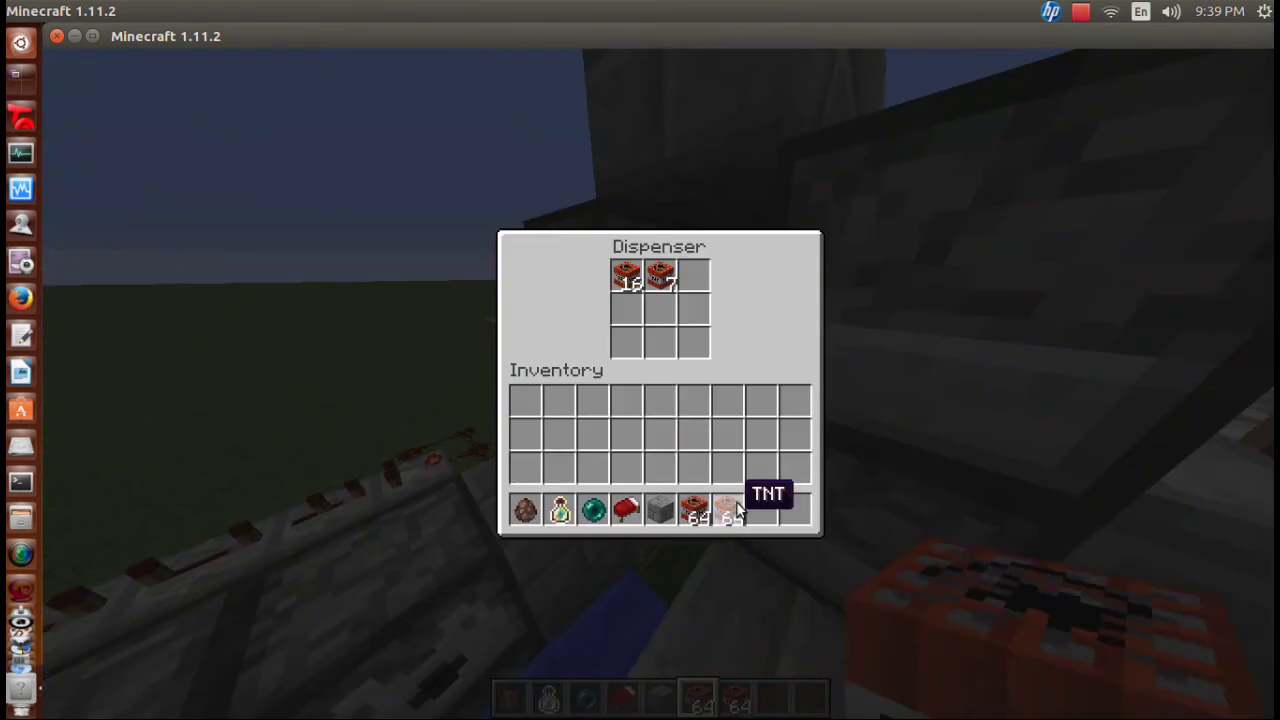
key(Escape)
right_click(640, 360)
key(Escape)
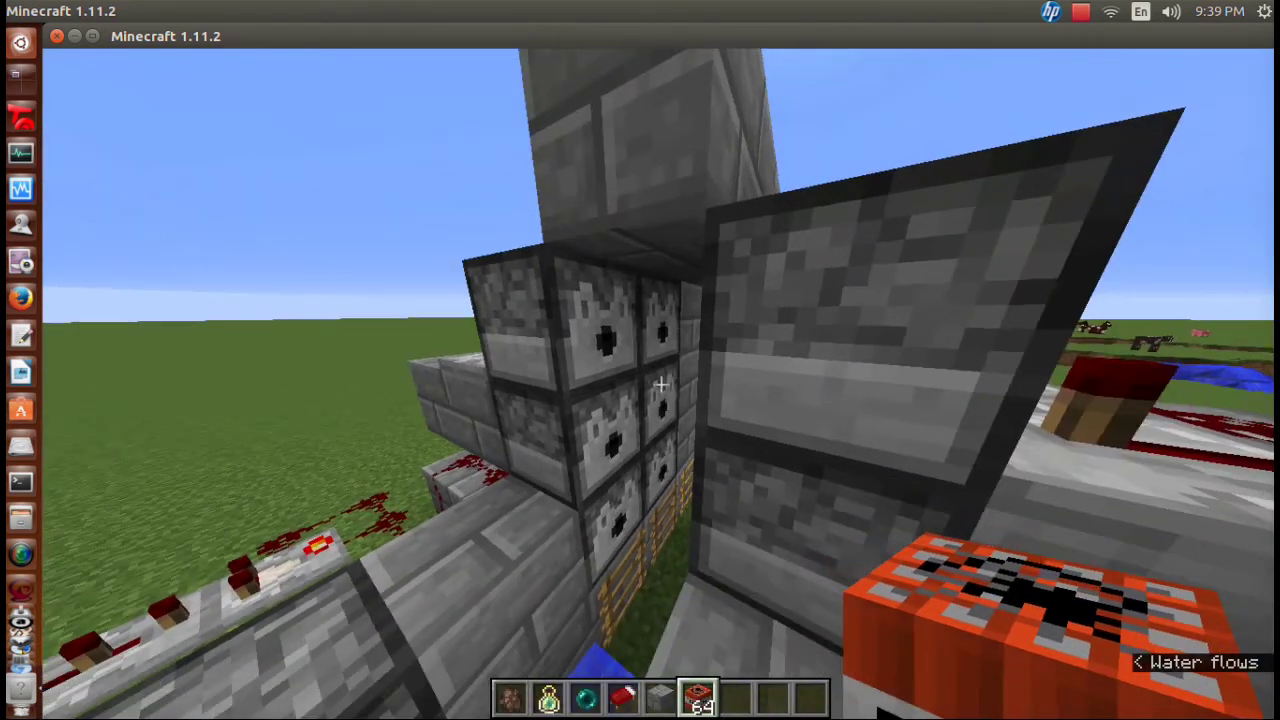
right_click(660, 384)
key(Escape)
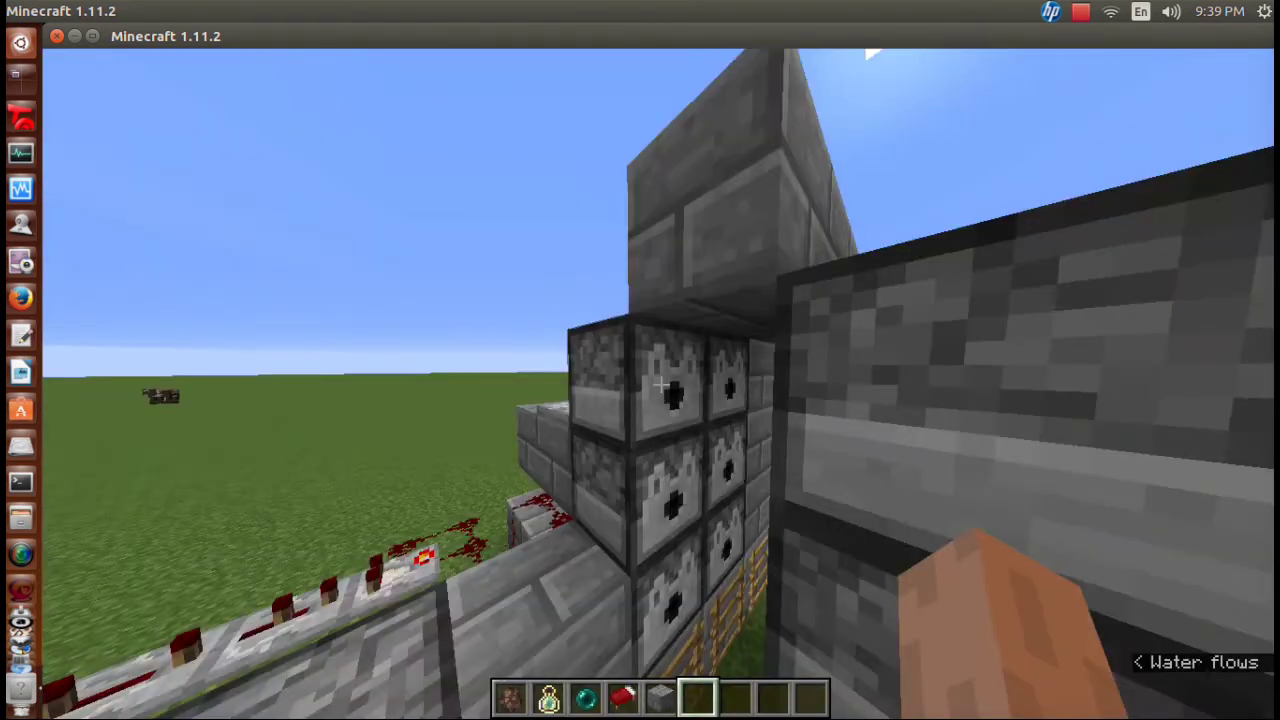
right_click(640, 360)
key(Escape)
Grab another TNT stack from the creative catalog and take 23 TNT from a dispenser.
key(e)
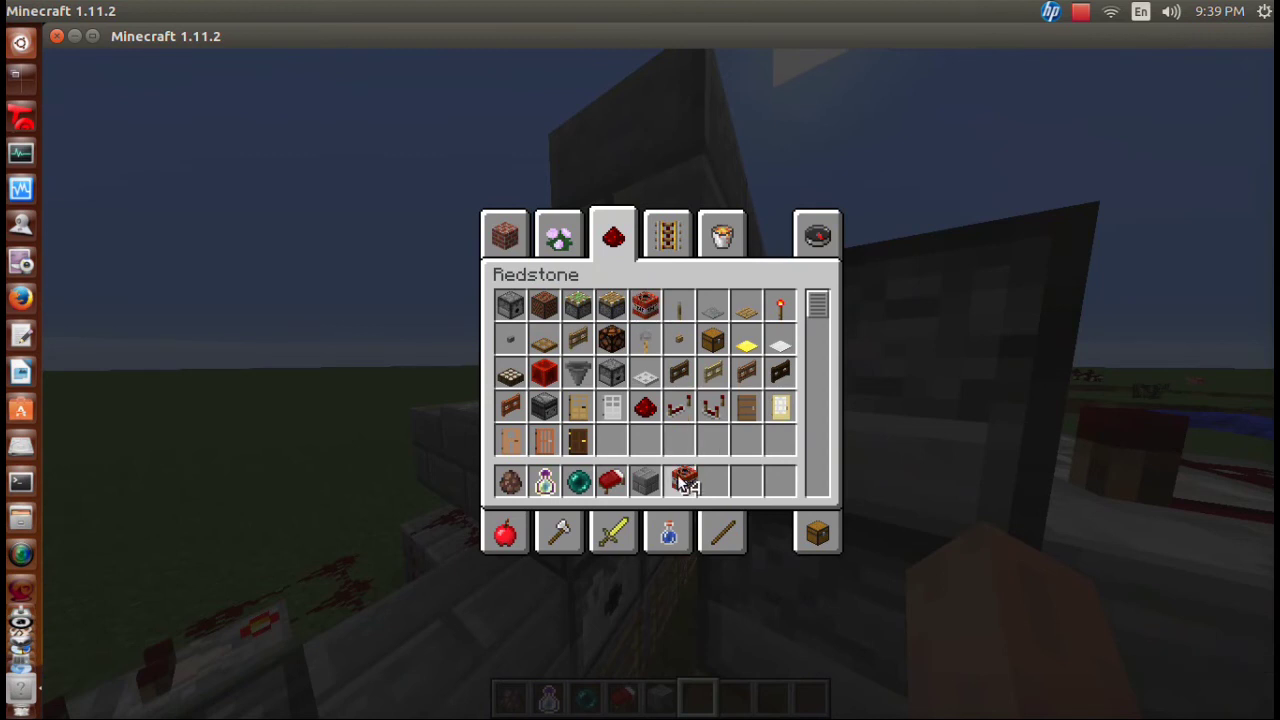
click(740, 480)
key(Escape)
right_click(660, 384)
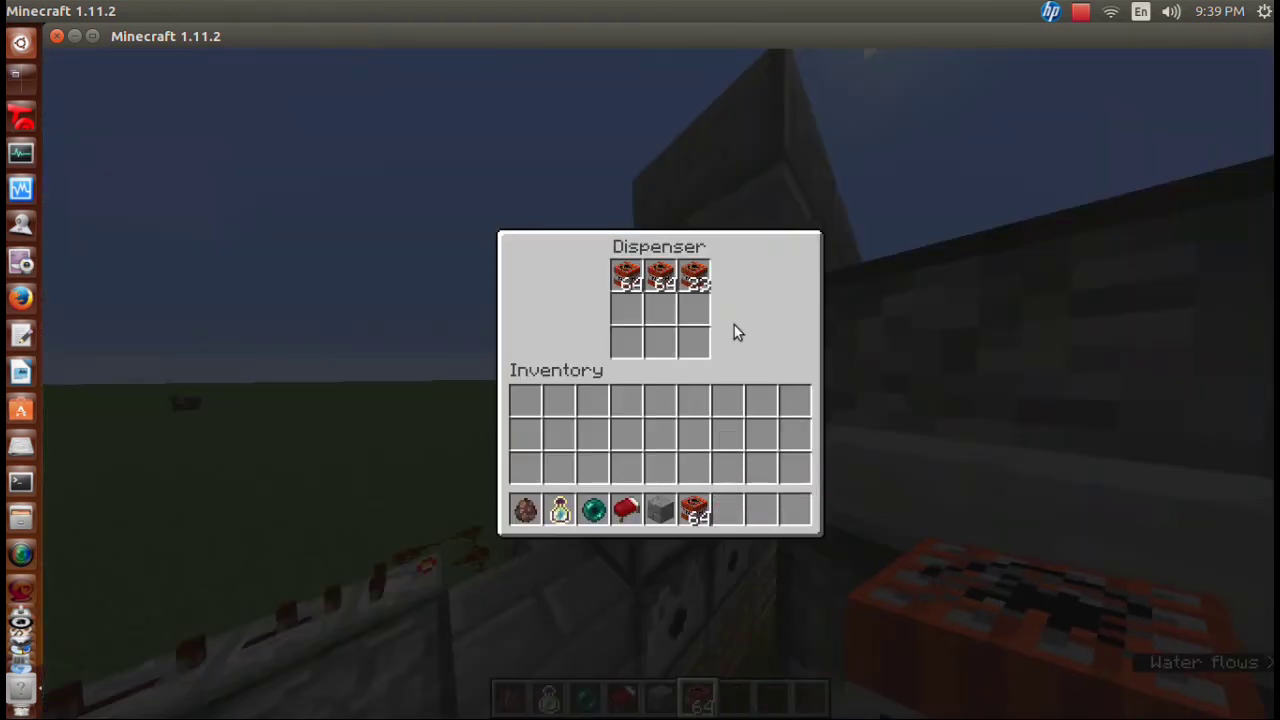
shift+click(697, 283)
key(Escape)
right_click(655, 370)
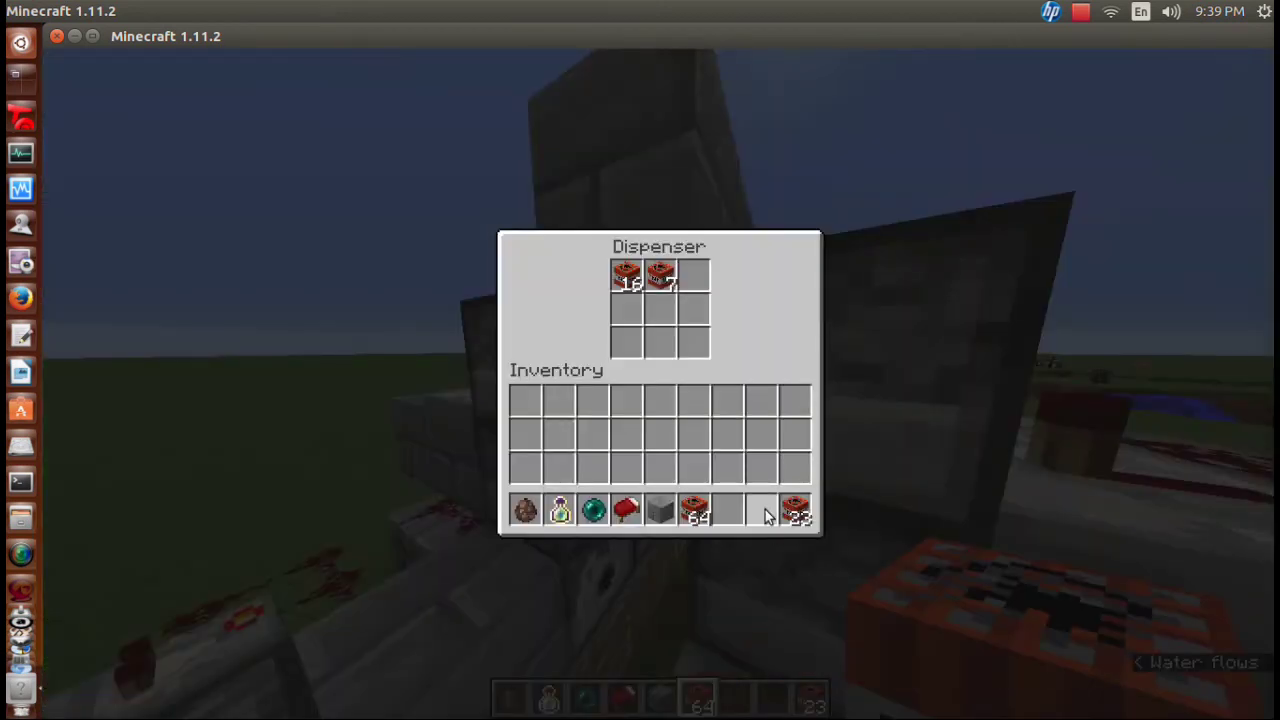
key(Escape)
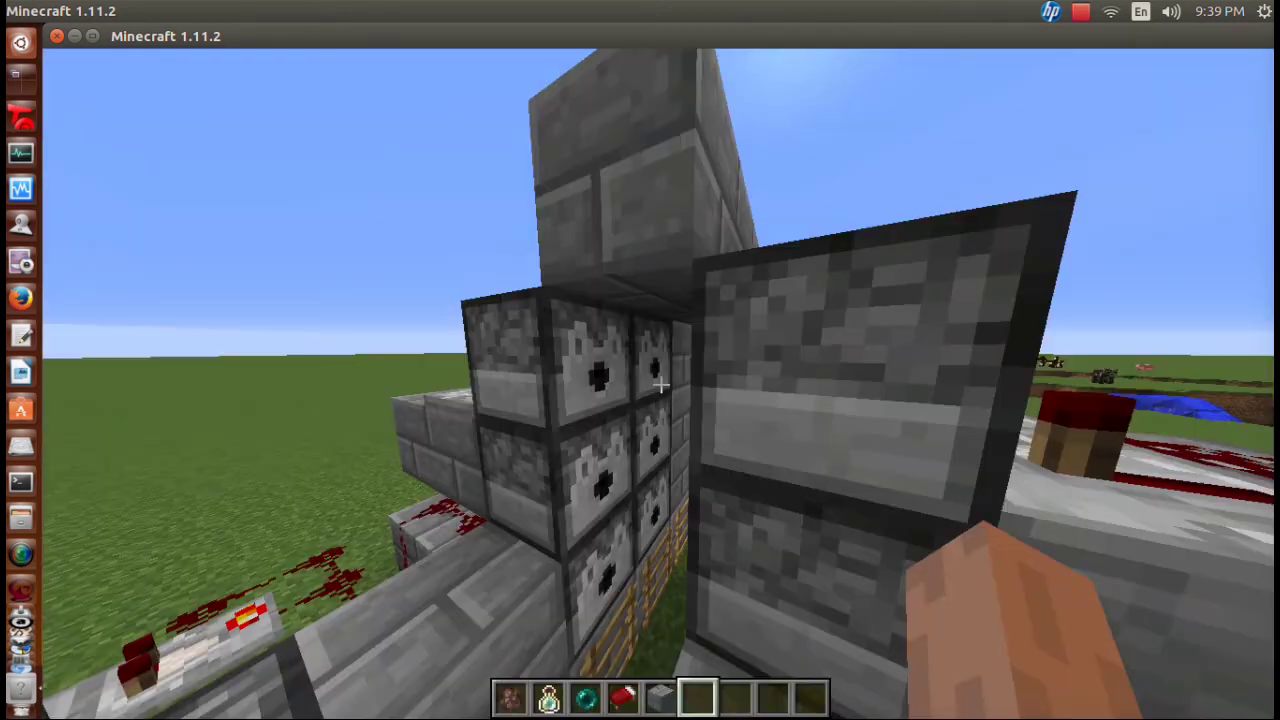
Run /time set 0 in chat to switch the world to morning daylight.
key(t)
key(Up)
key(Return)
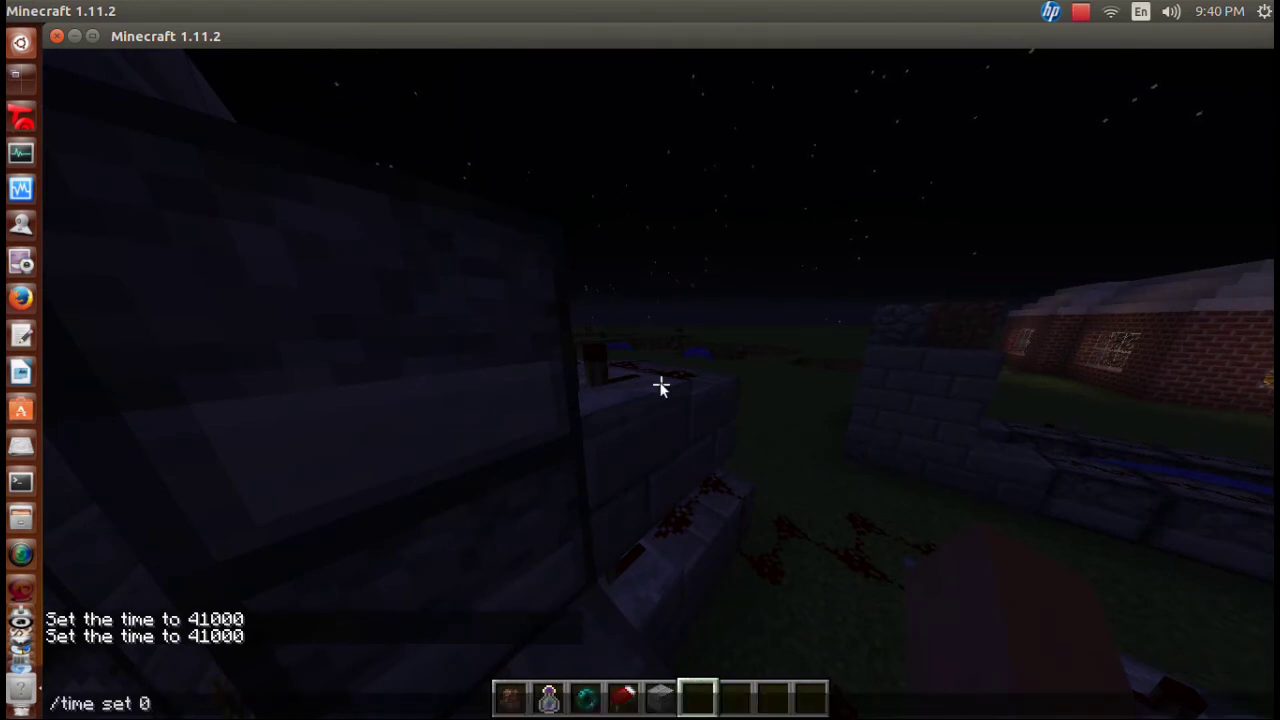
key(w)
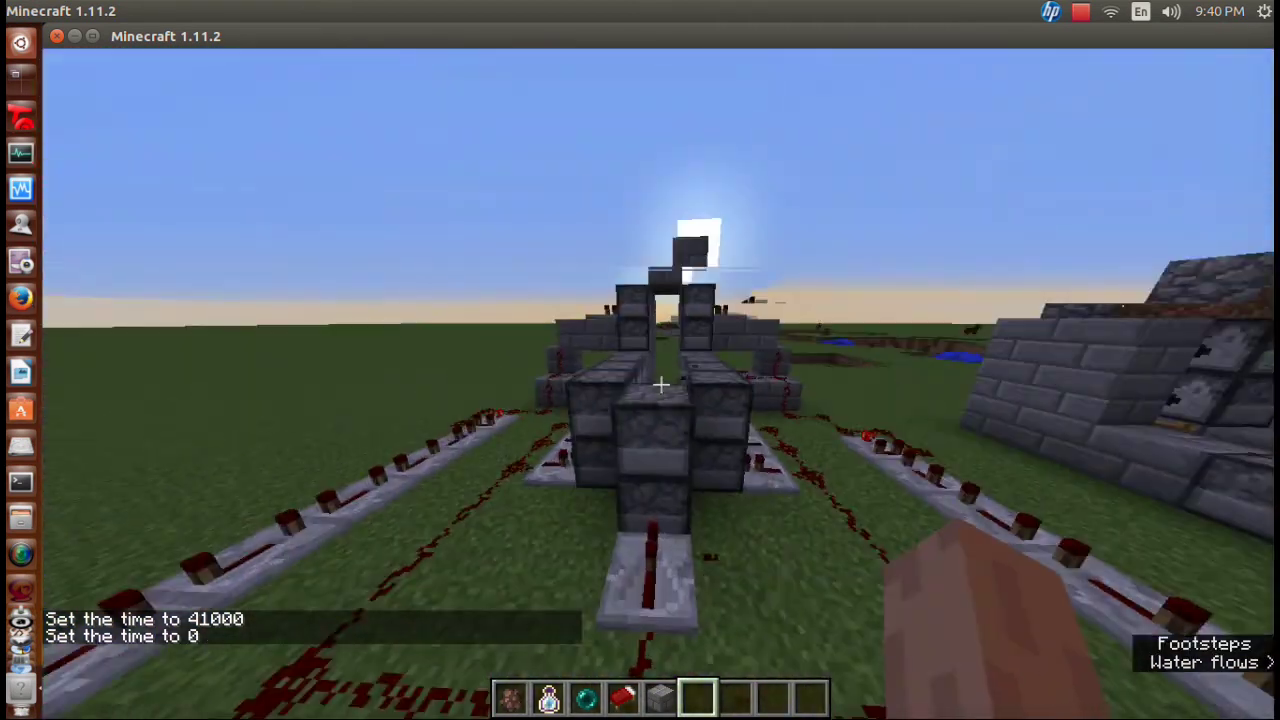
Close the dispenser and fire the cannon, blasting a flat bedrock crater across the ground.
right_click(660, 383)
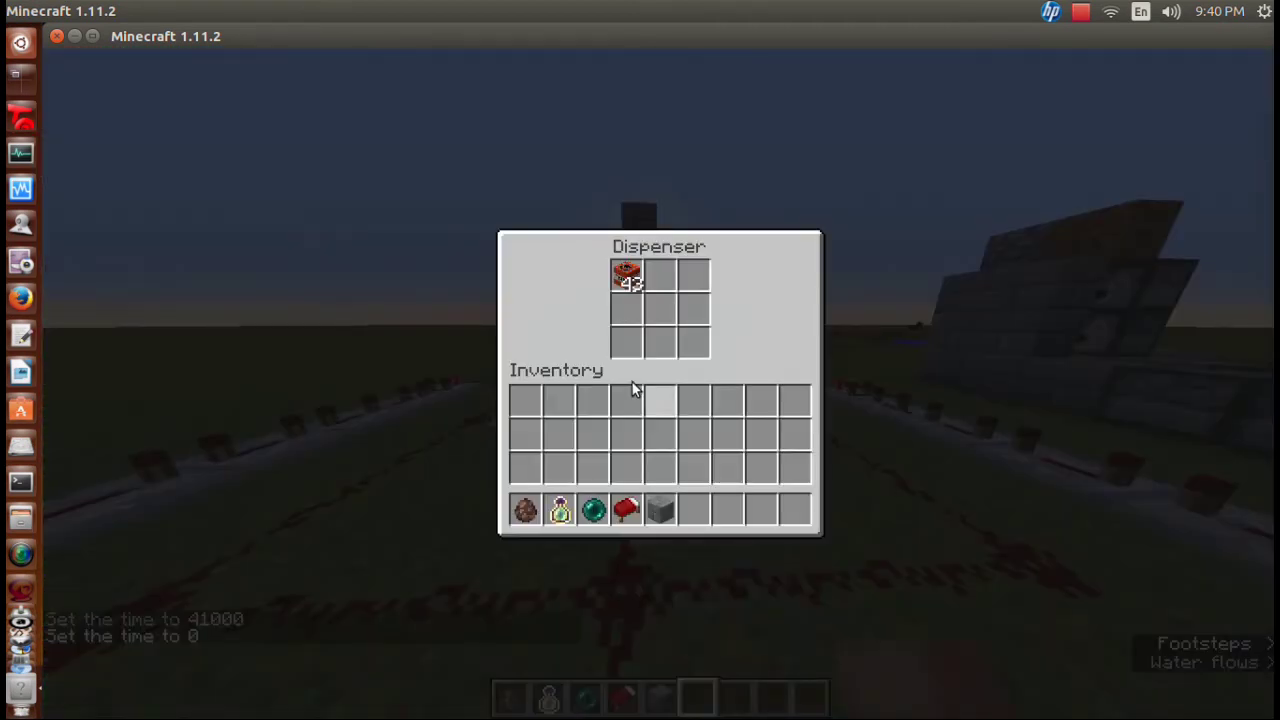
key(Escape)
right_click(660, 383)
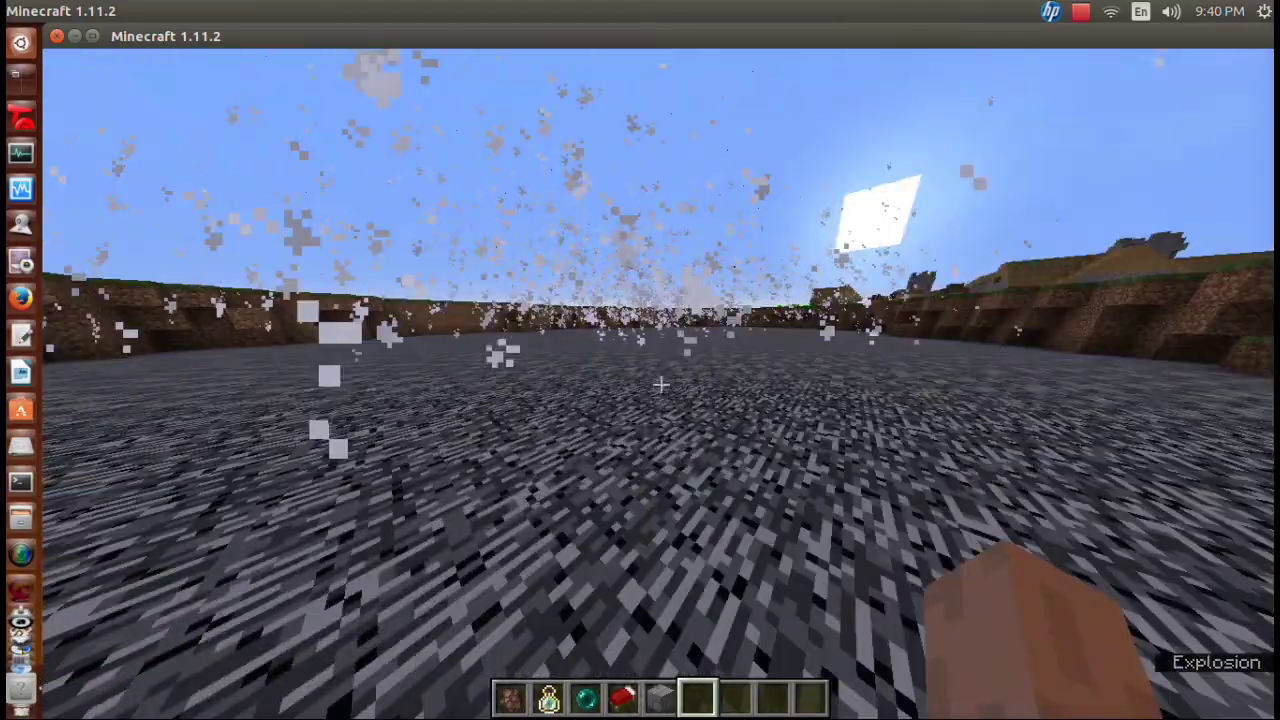
scroll(660, 385, up, 2)
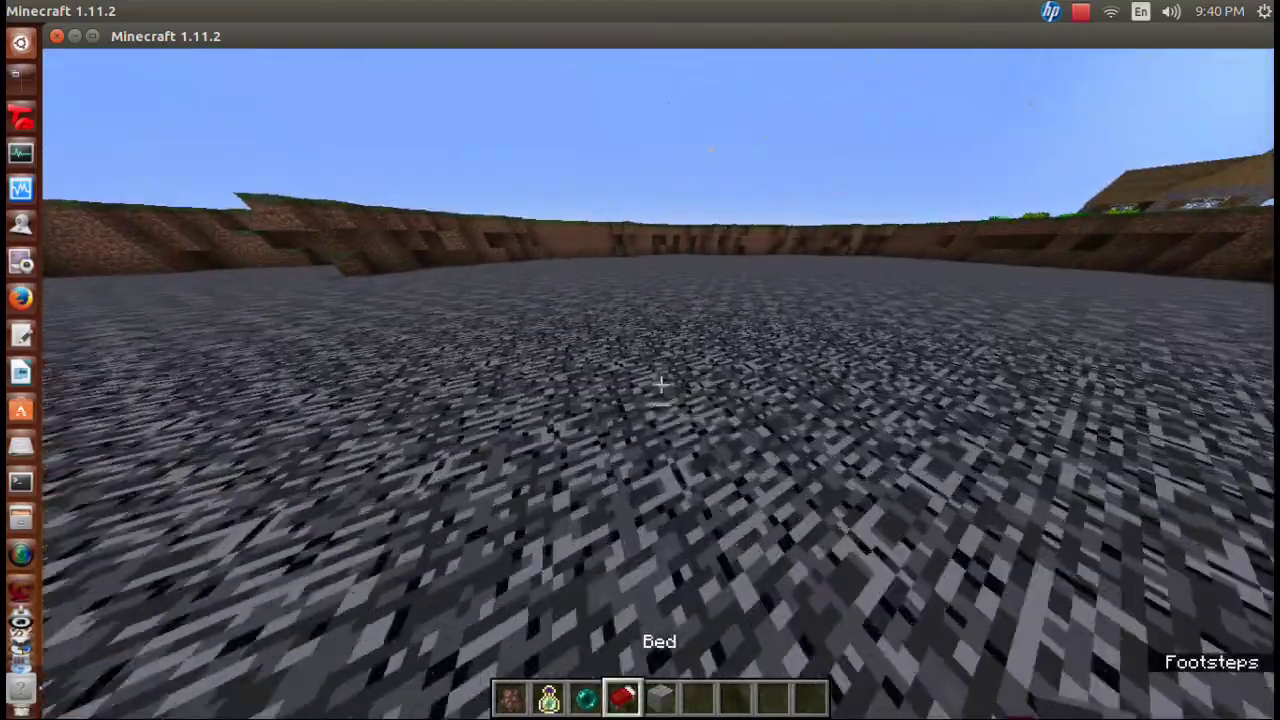
Place three beds and several stone brick blocks on the bedrock, then spawn a villager beside them.
right_click(660, 385)
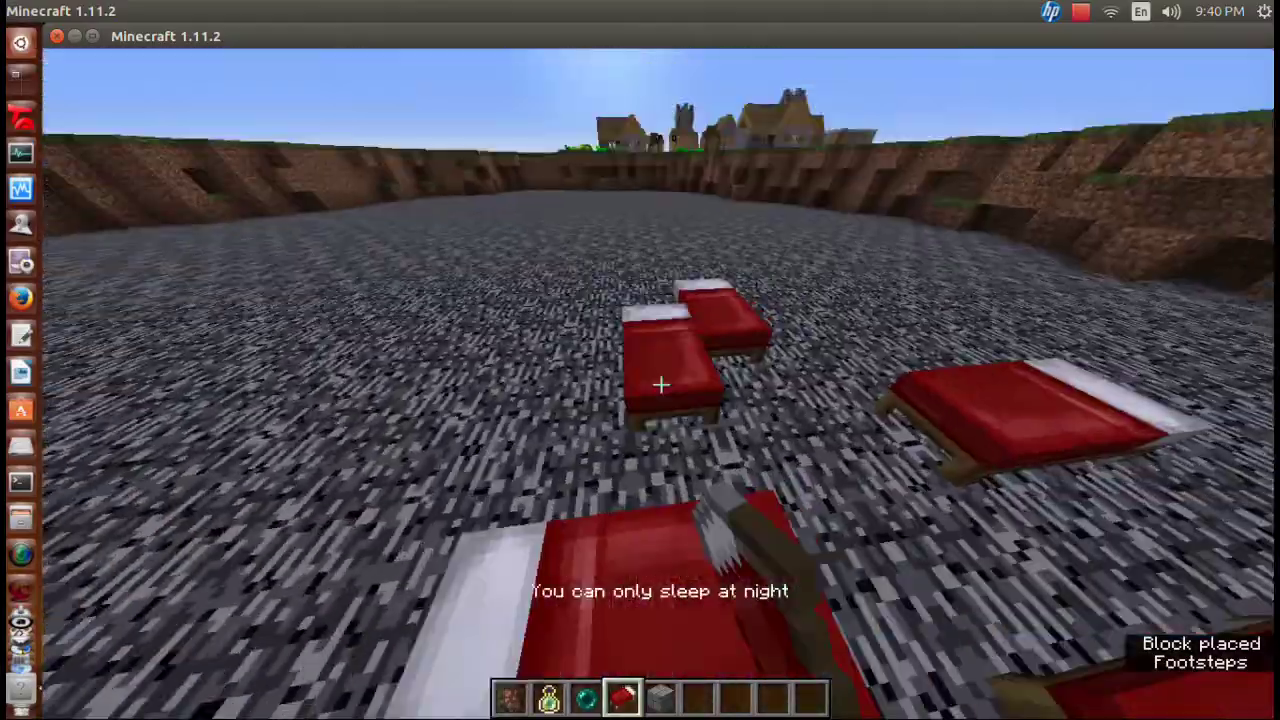
scroll(660, 385, down, 1)
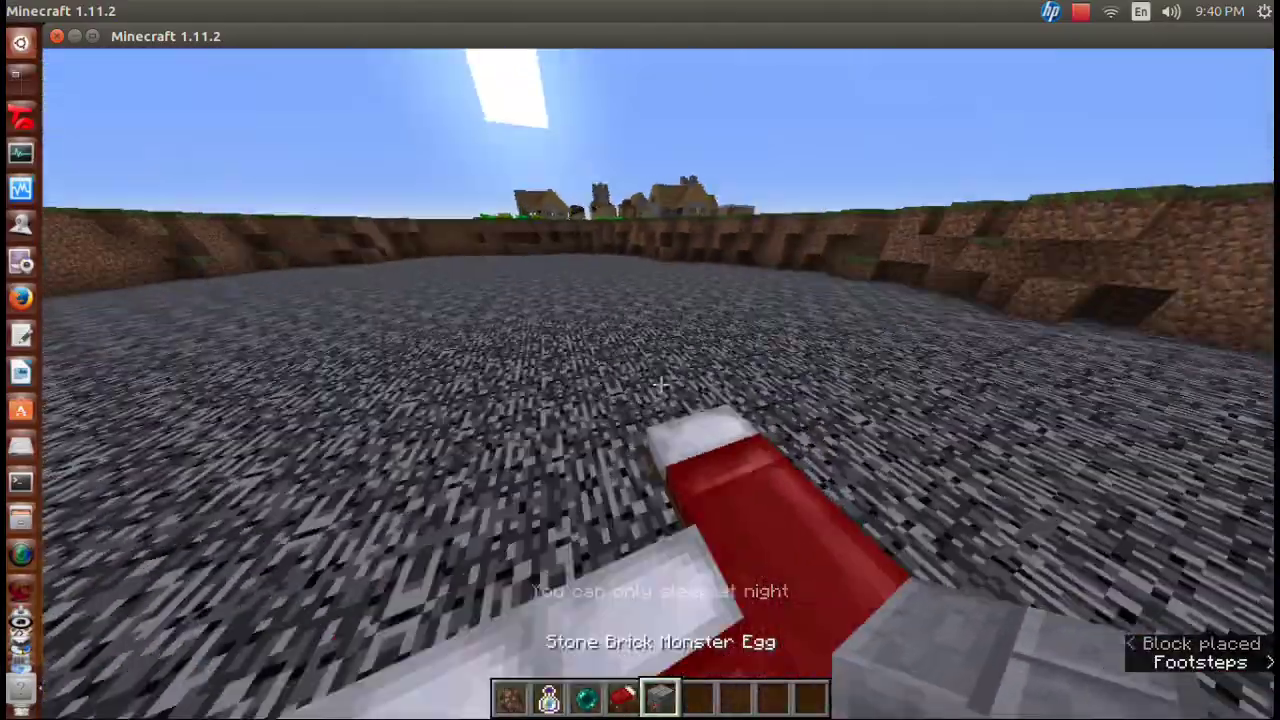
right_click(660, 385)
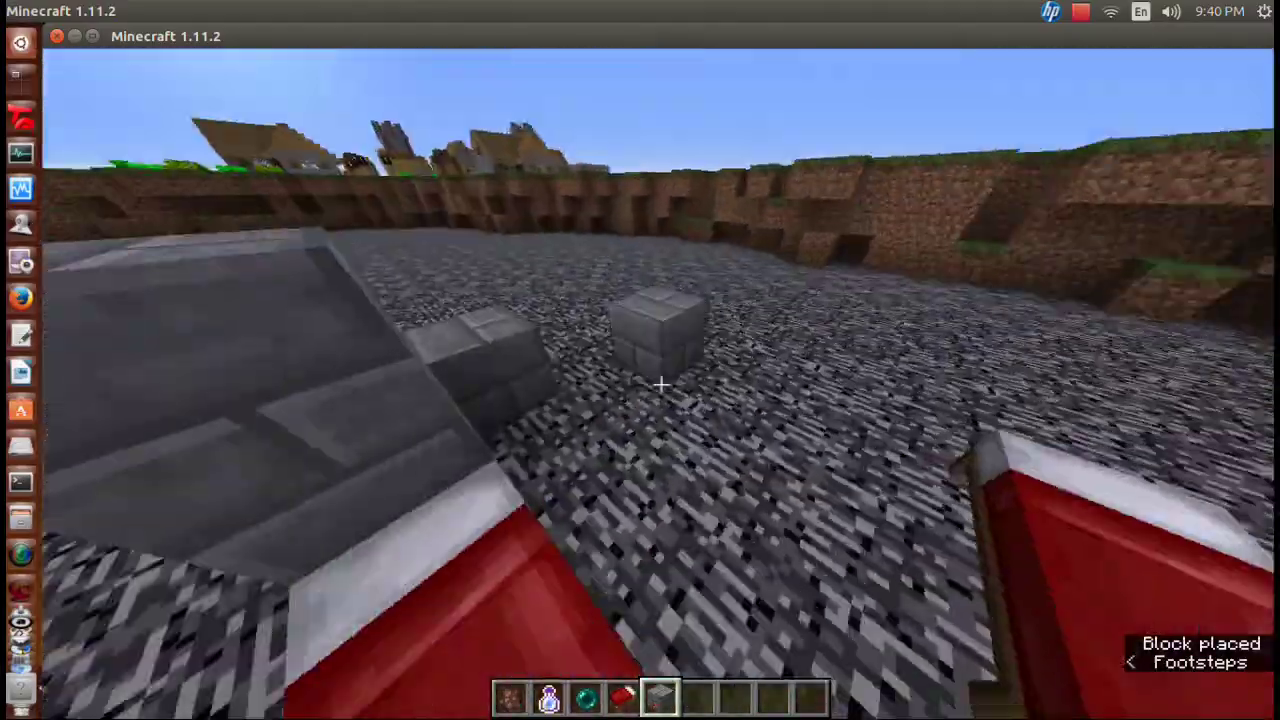
right_click(660, 385)
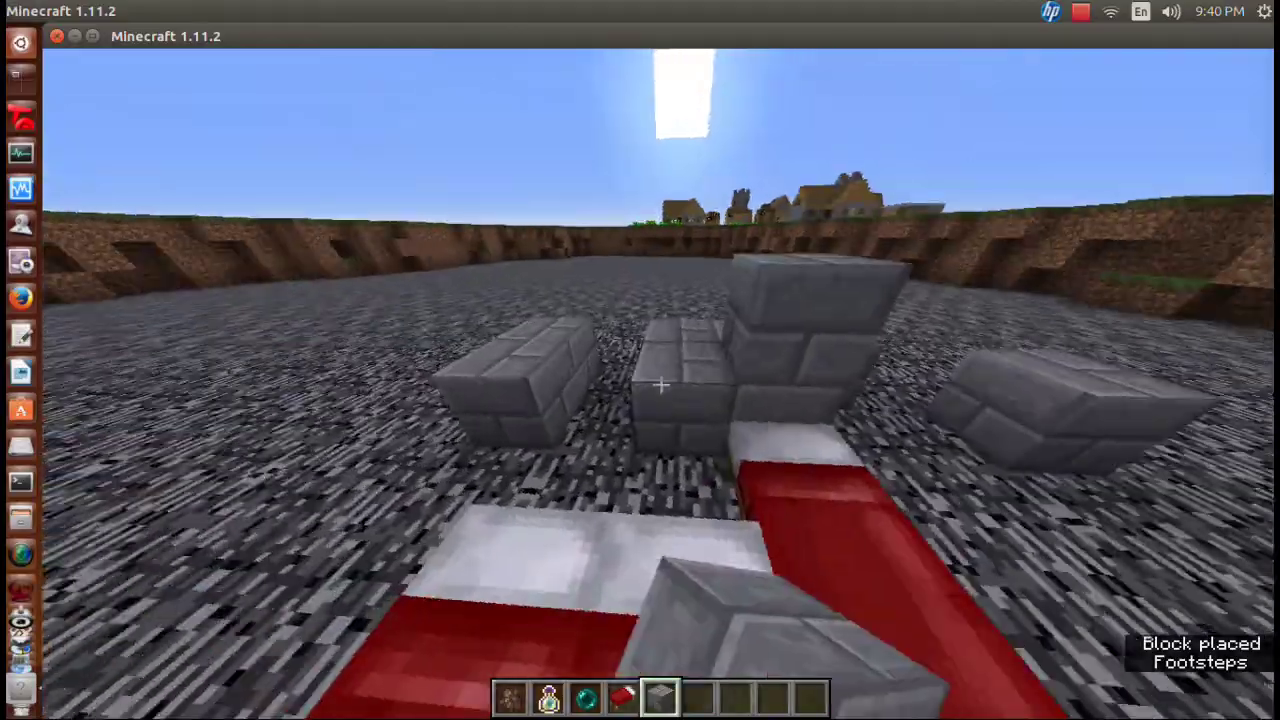
scroll(660, 385, up, 1)
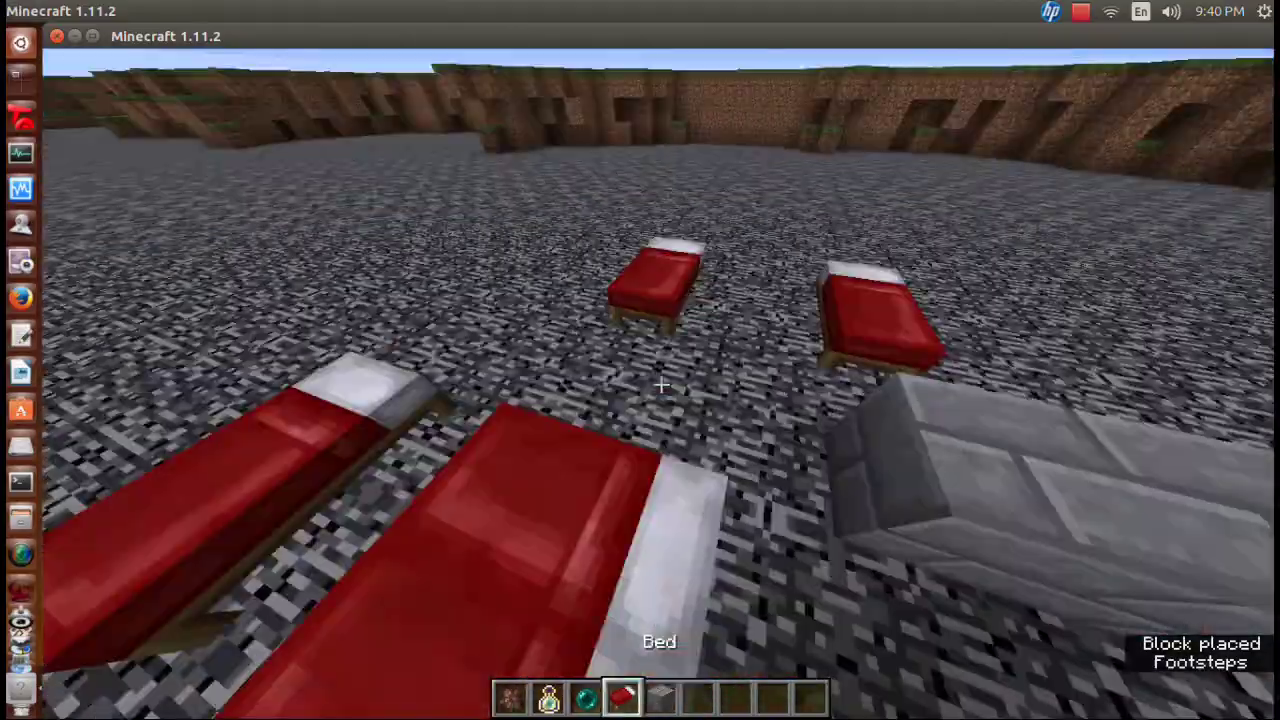
right_click(660, 385)
scroll(660, 385, up, 1)
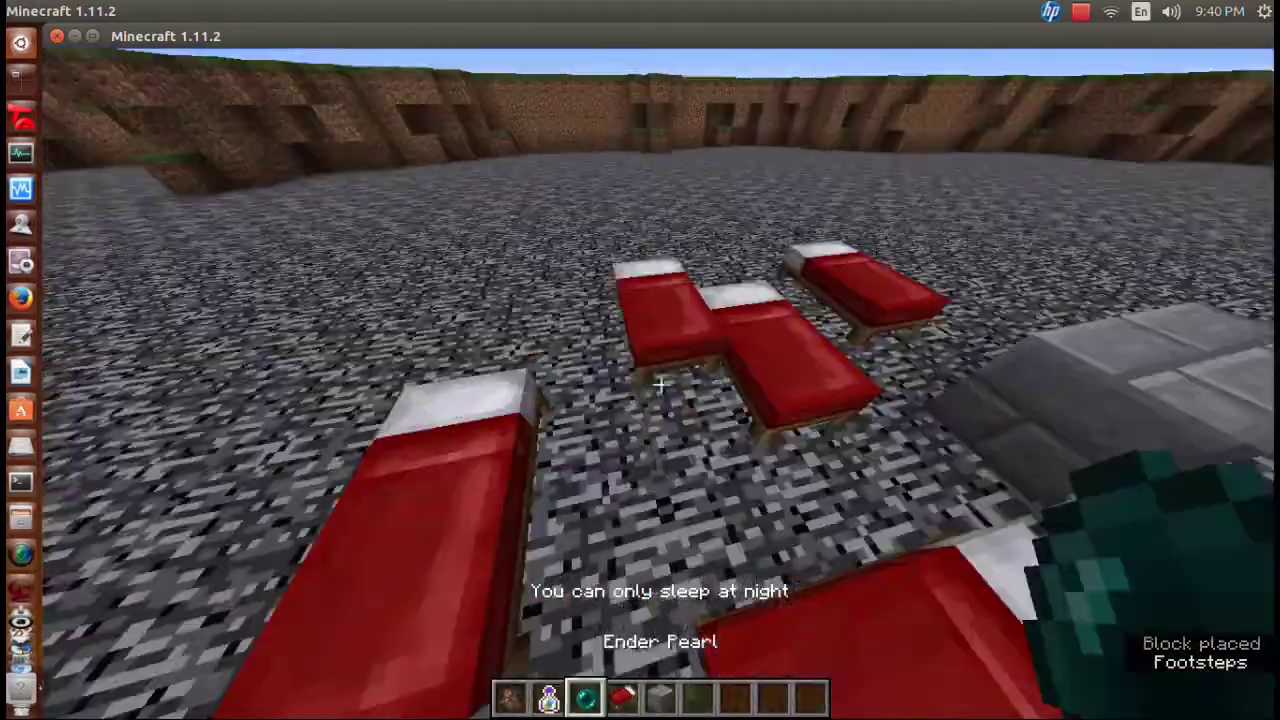
scroll(660, 385, down, 2)
right_click(660, 385)
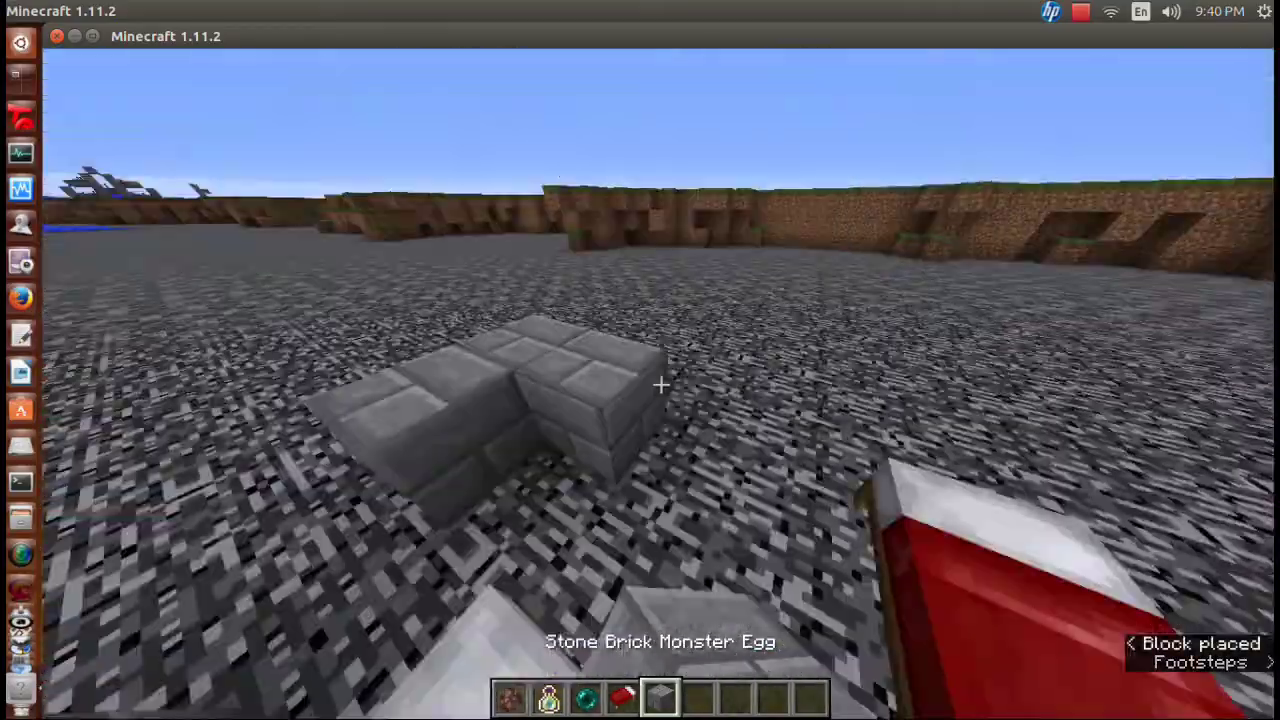
scroll(660, 385, up, 2)
scroll(660, 385, down, 1)
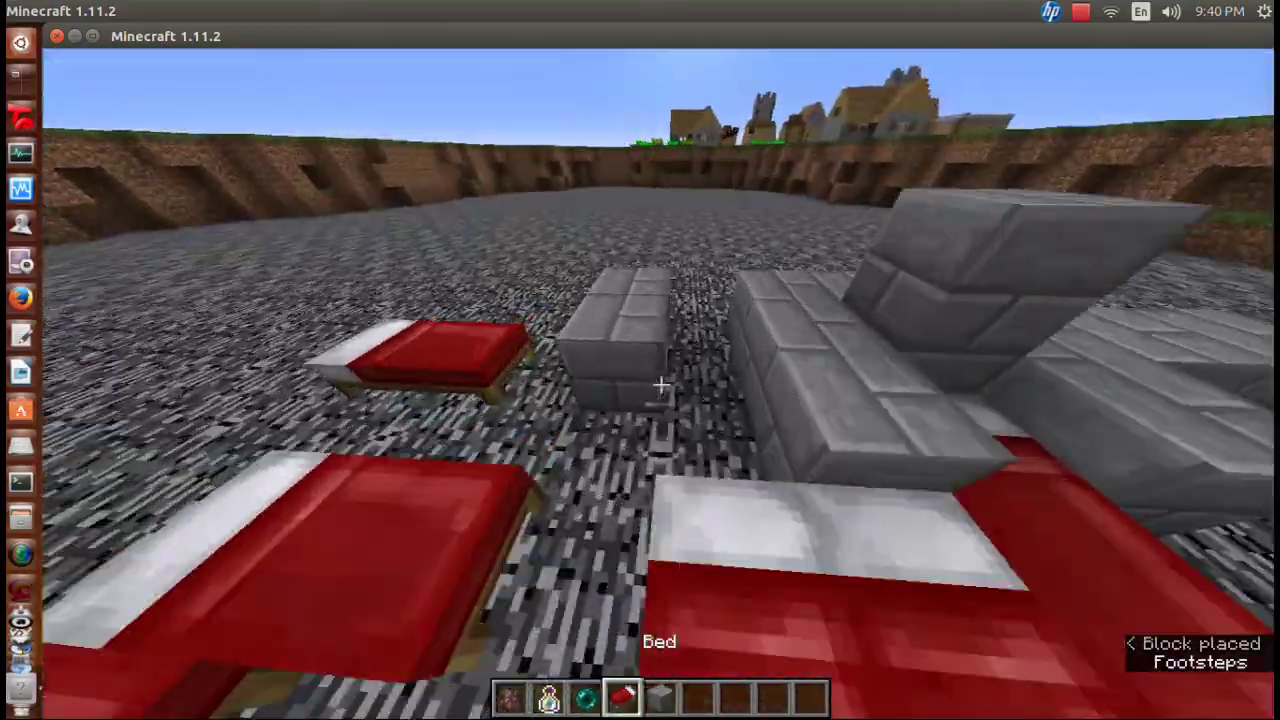
right_click(660, 385)
scroll(660, 385, down, 1)
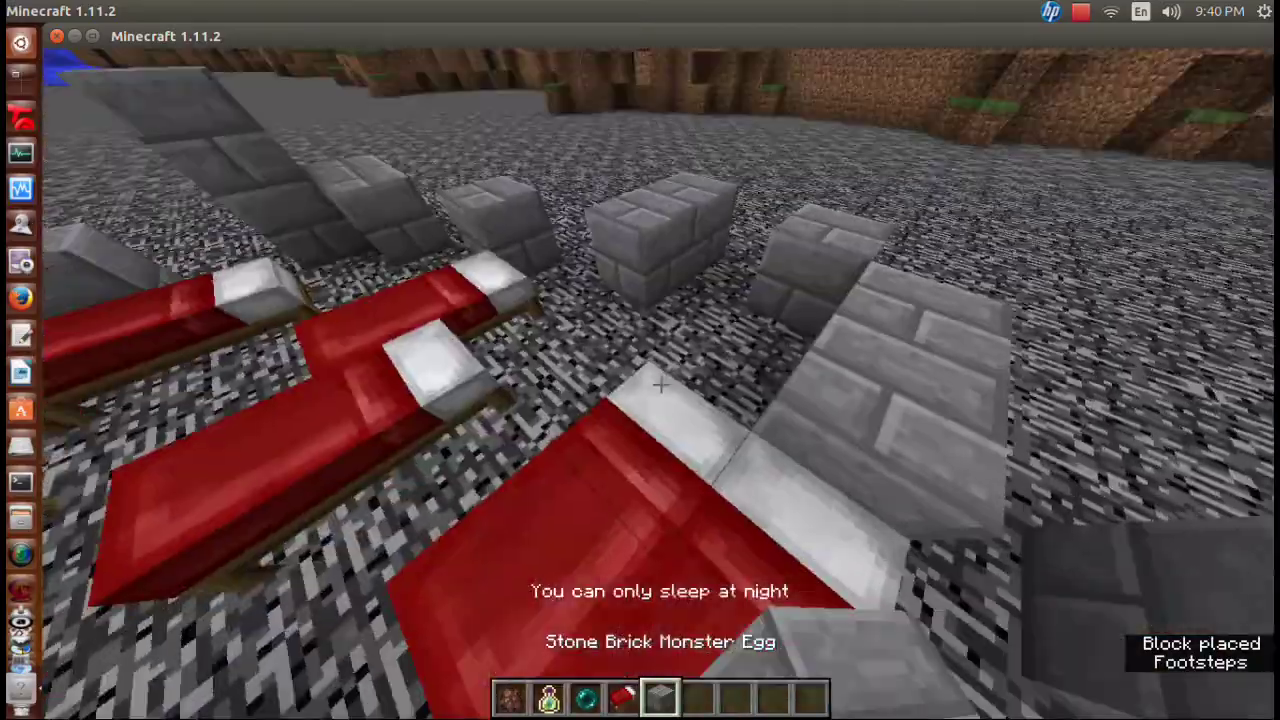
scroll(660, 385, up, 1)
scroll(660, 385, up, 1)
right_click(660, 385)
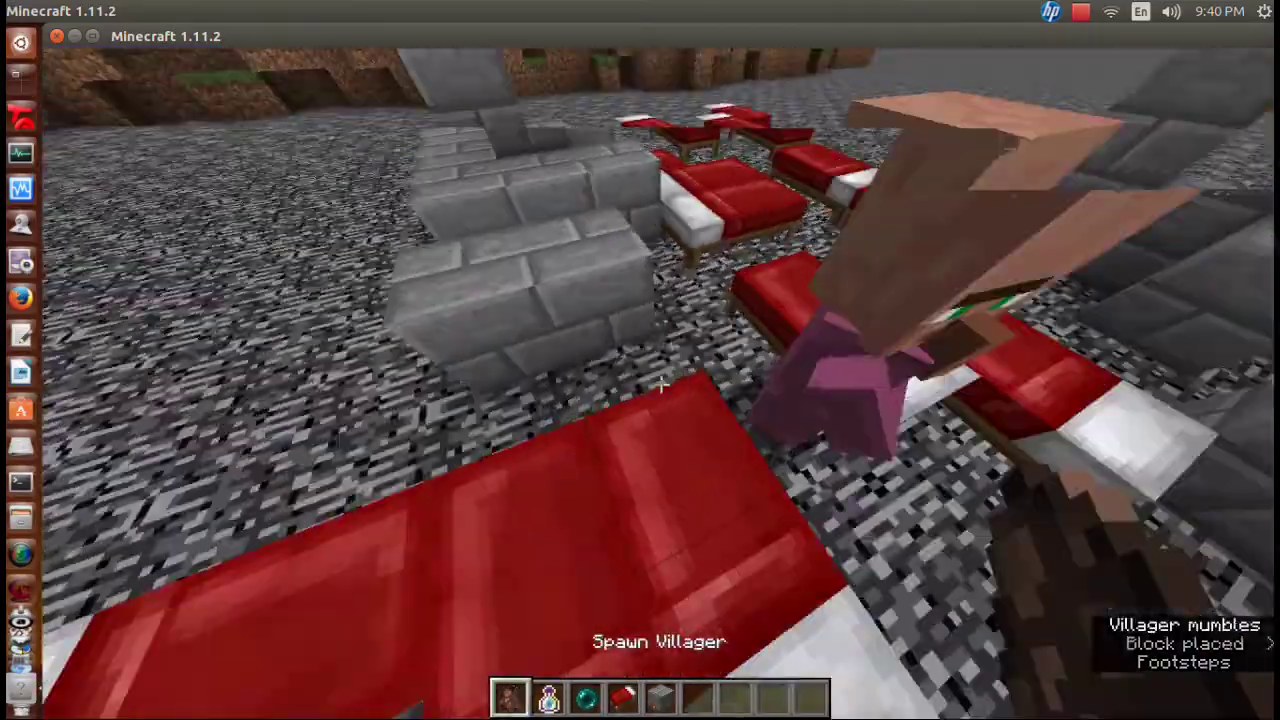
scroll(660, 385, down, 1)
scroll(660, 385, down, 1)
scroll(660, 385, down, 2)
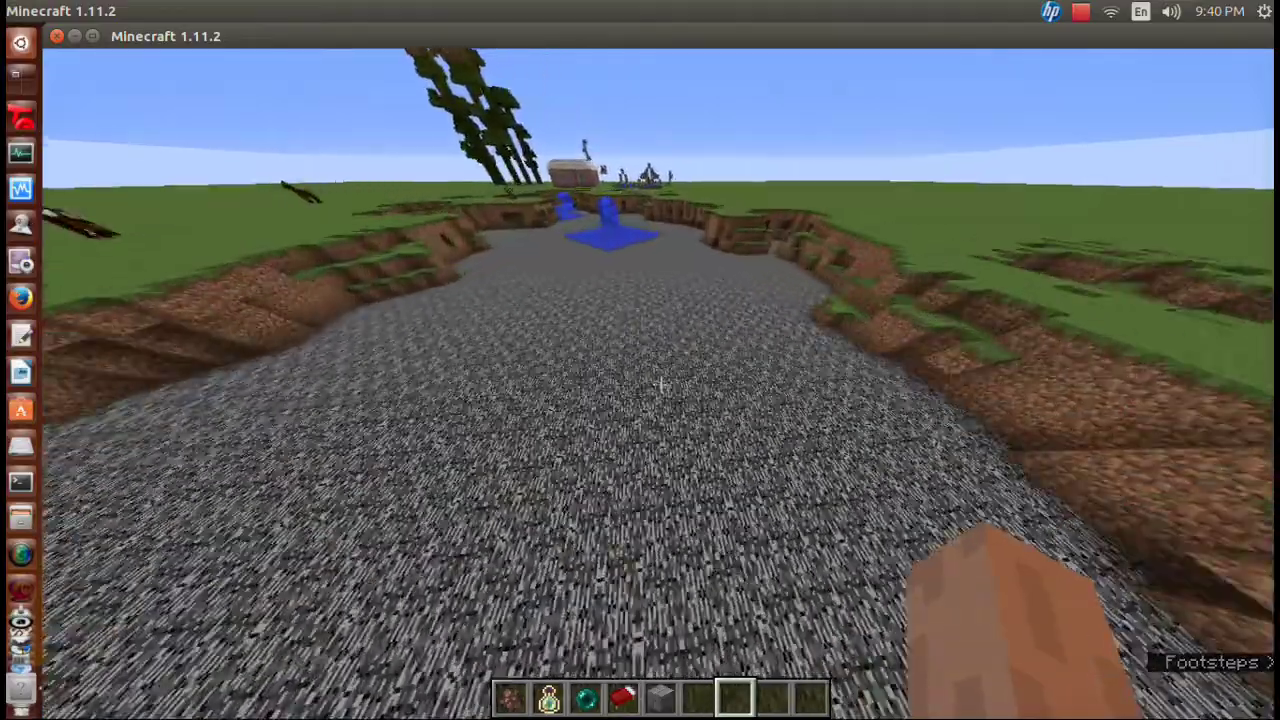
Fly over the crater and watch the cannon's TNT blast the floor.
key(w)
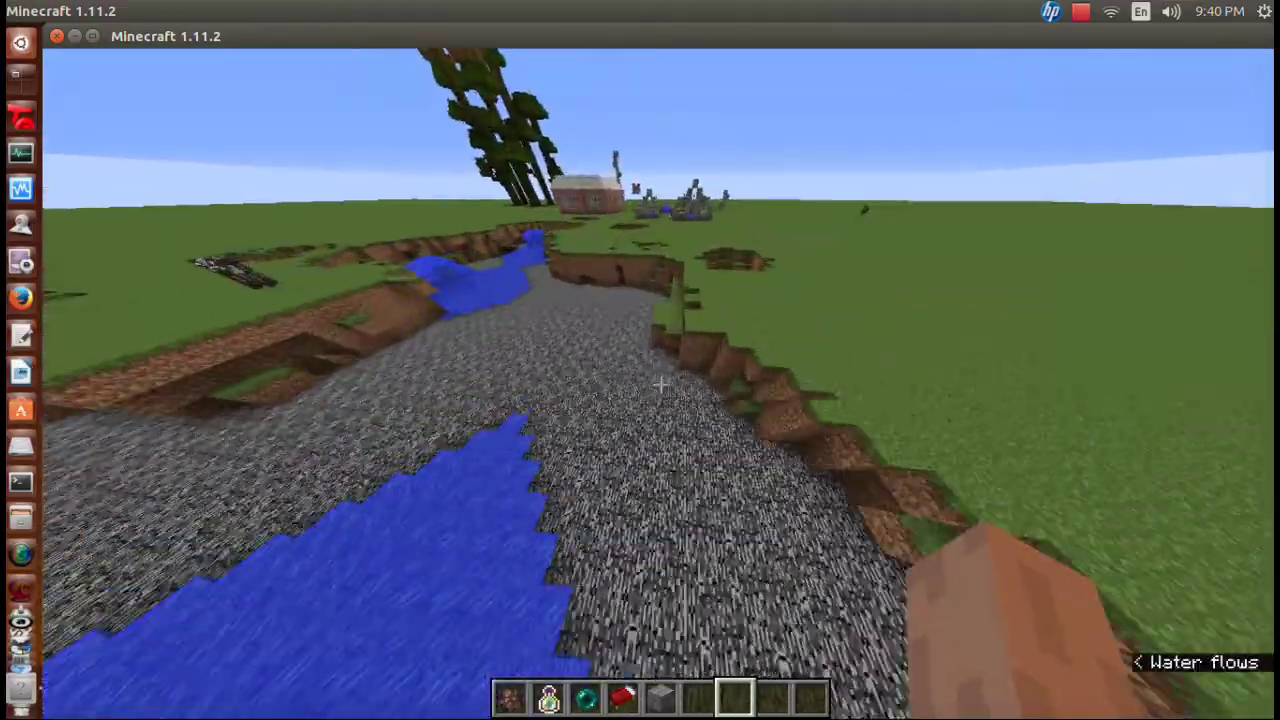
key(w)
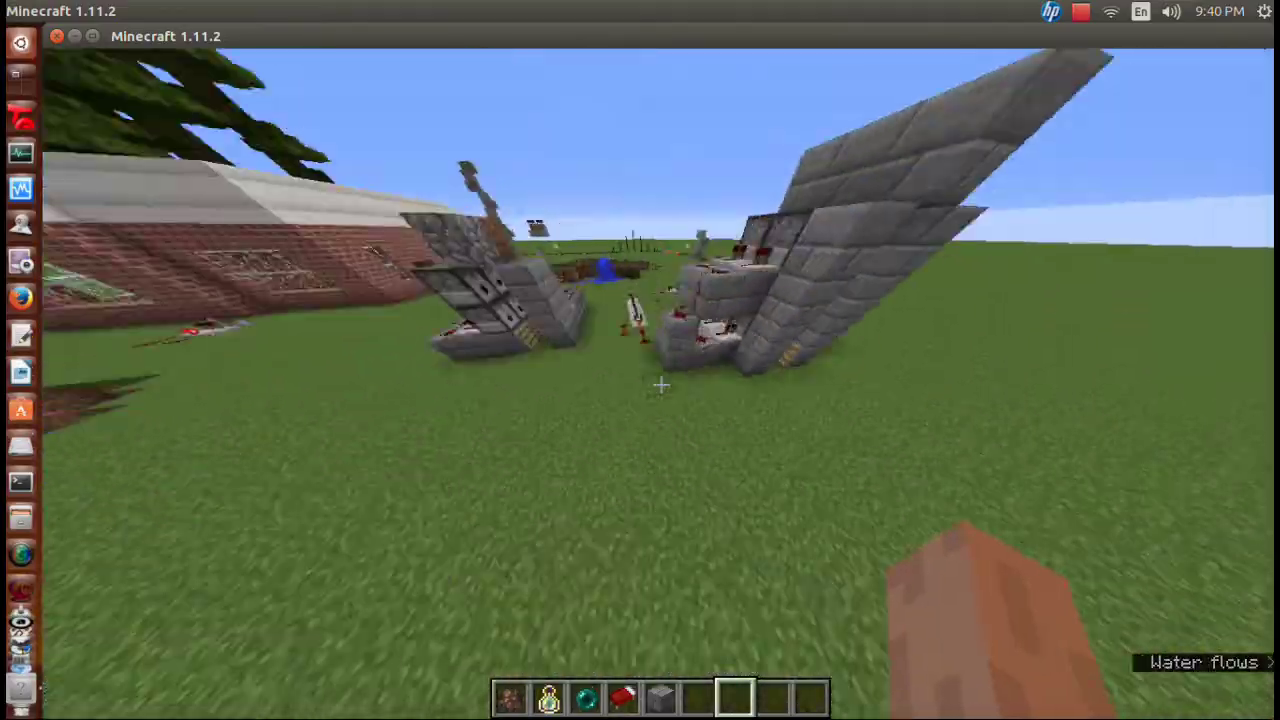
key(w)
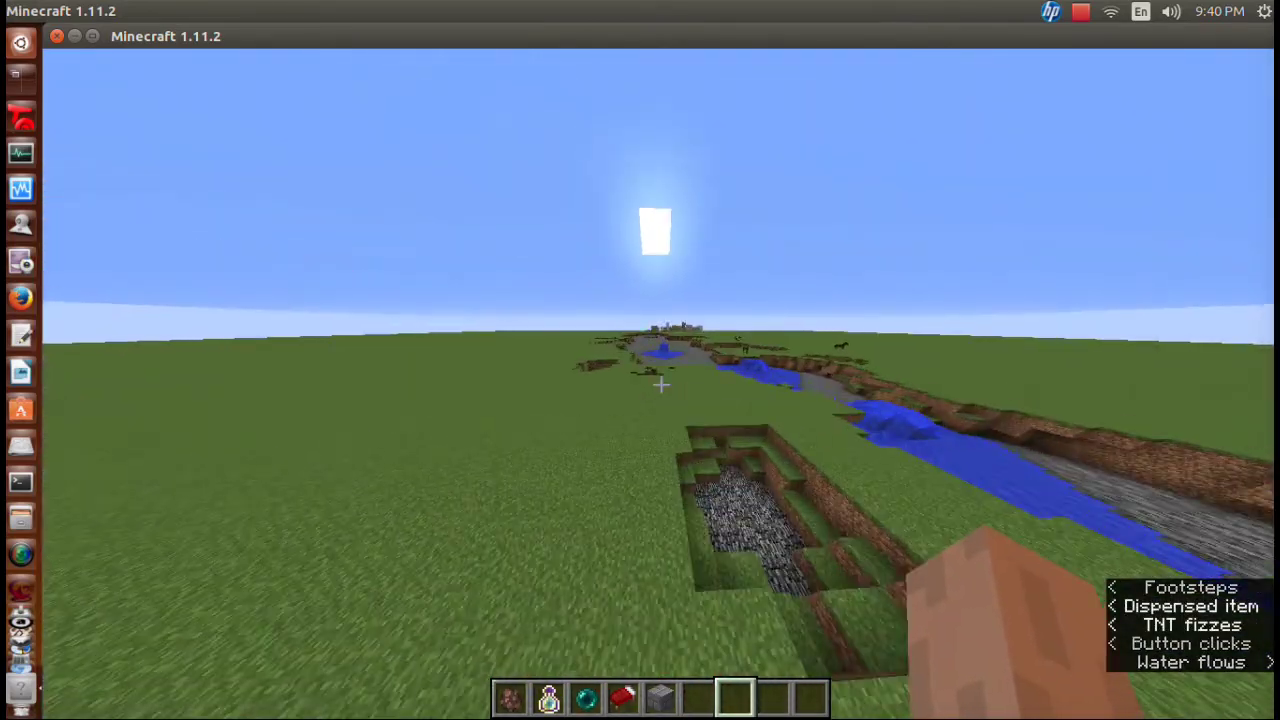
key(w)
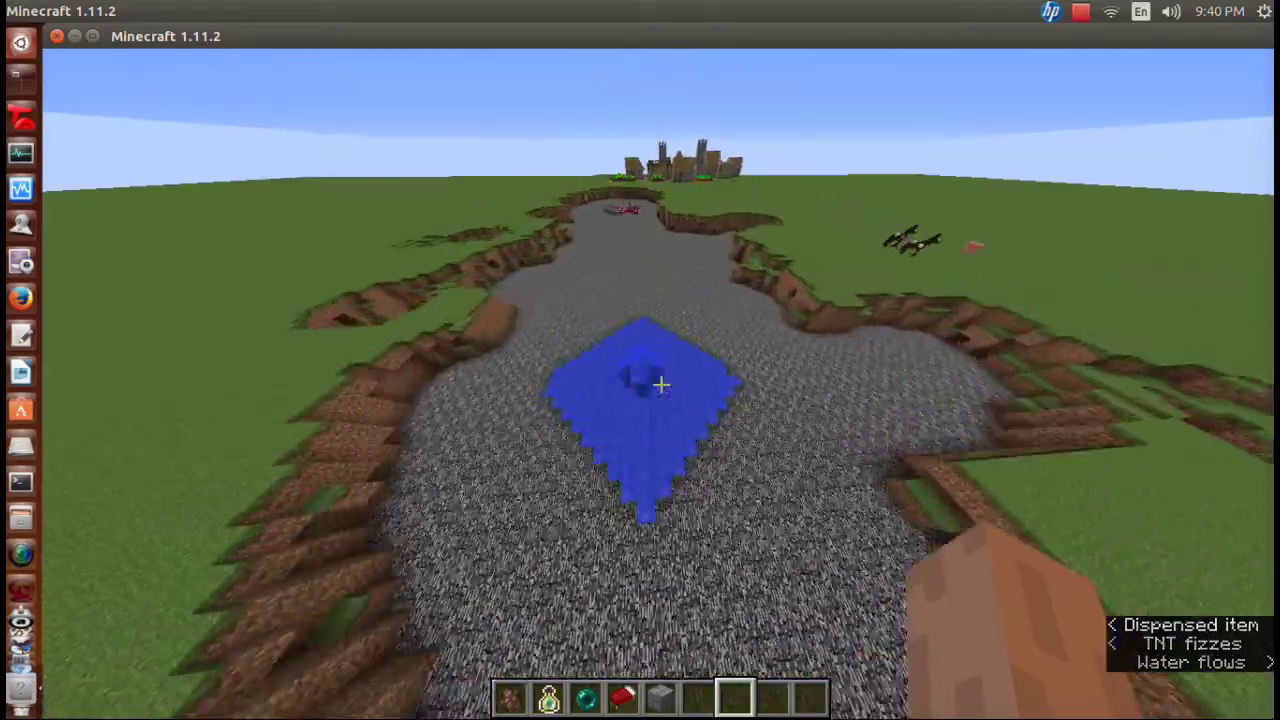
key(w)
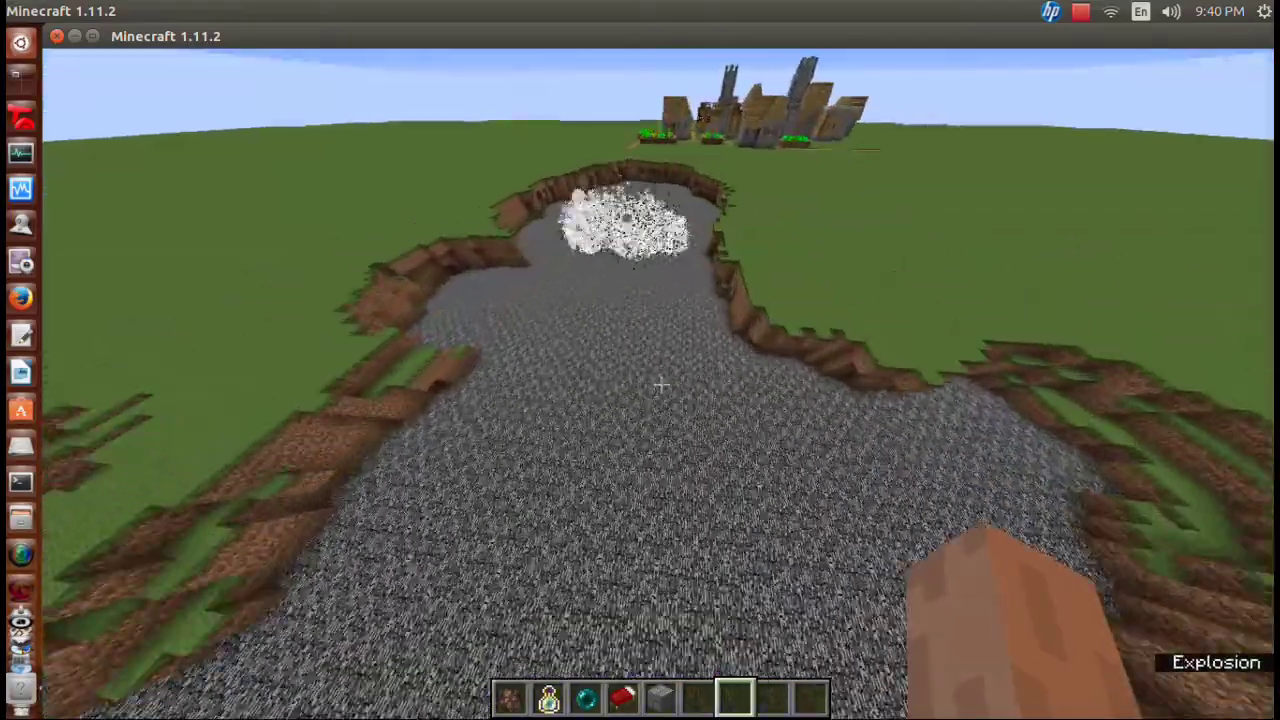
key(w)
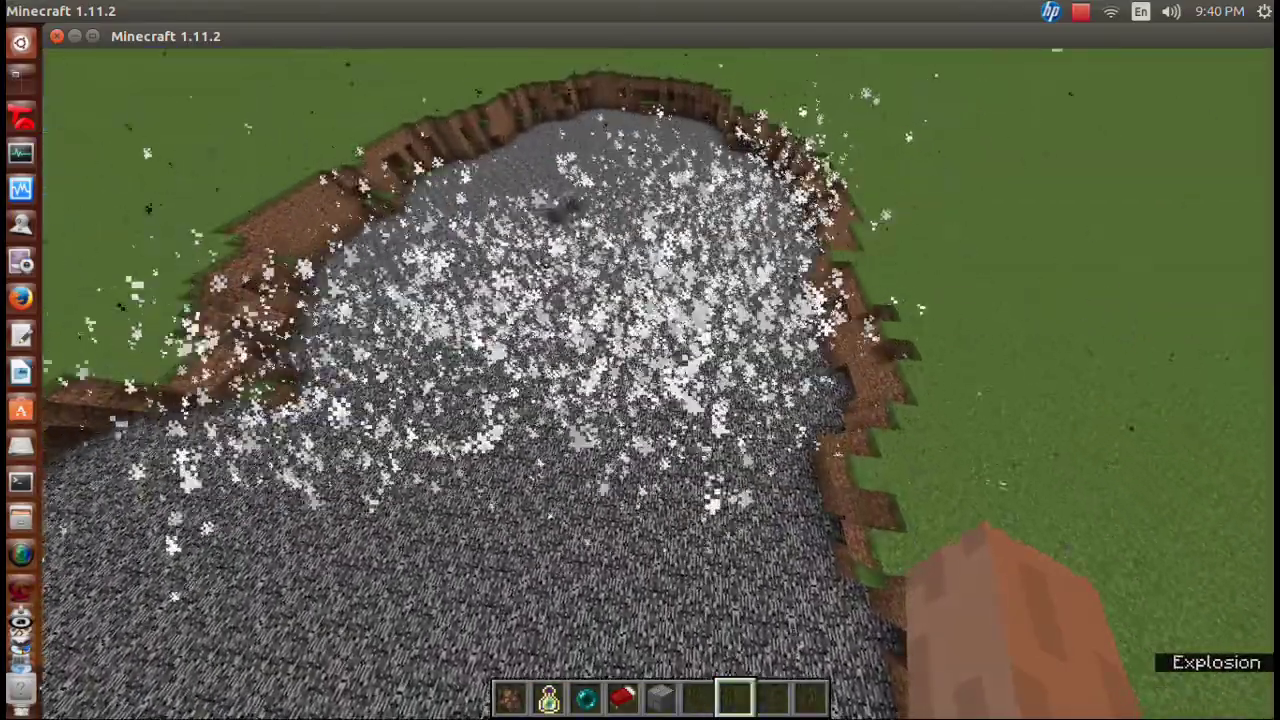
Land in the blasted crater, walk across its floor, then fly back toward the cannon.
key(w)
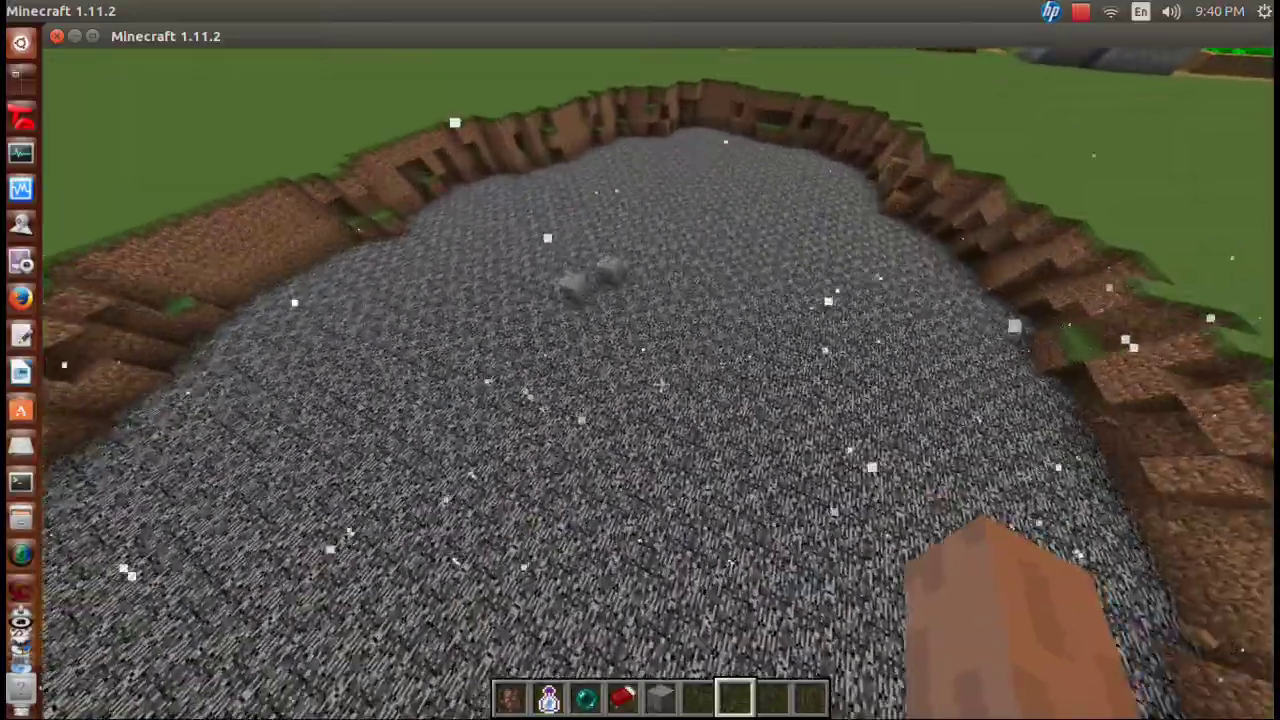
key(w)
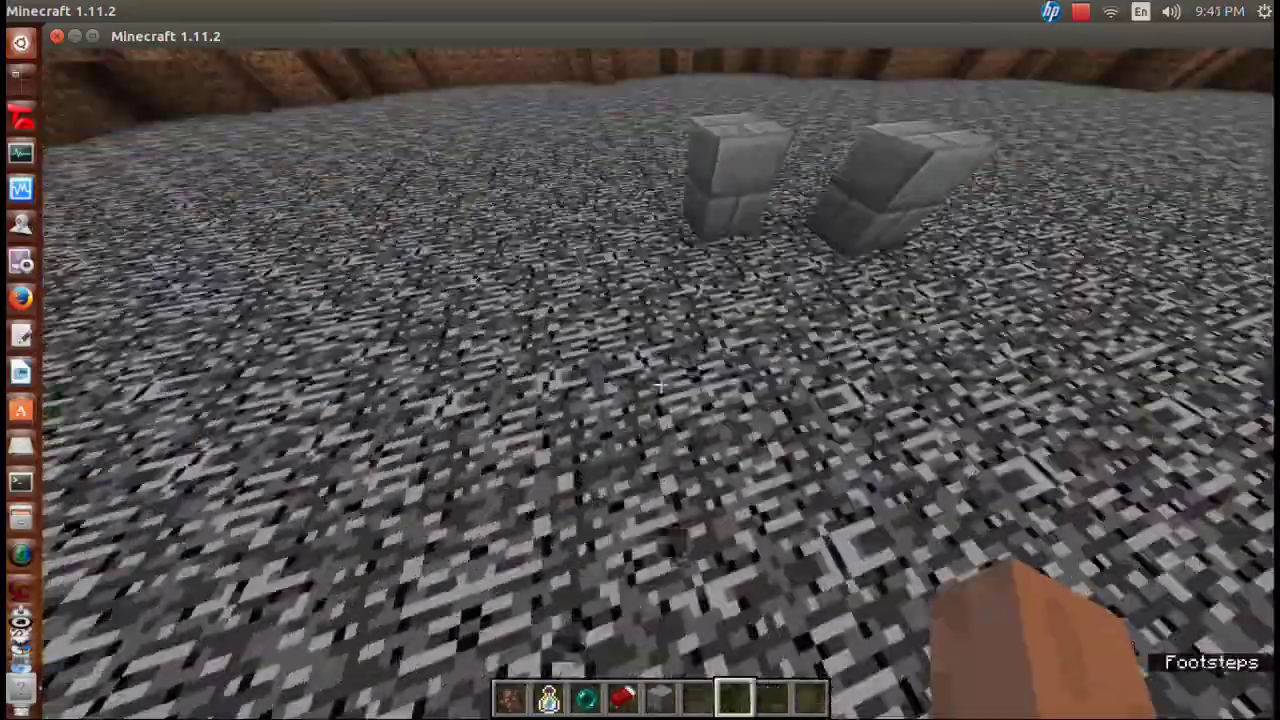
key(w)
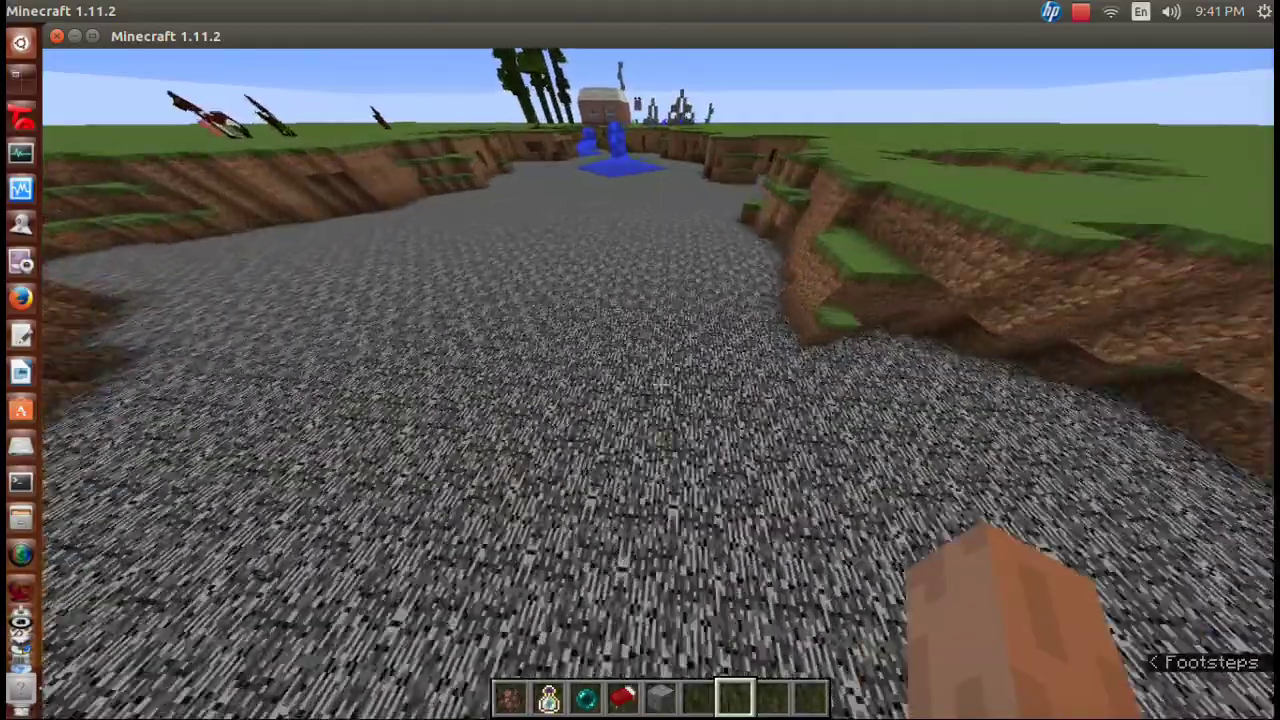
key(w)
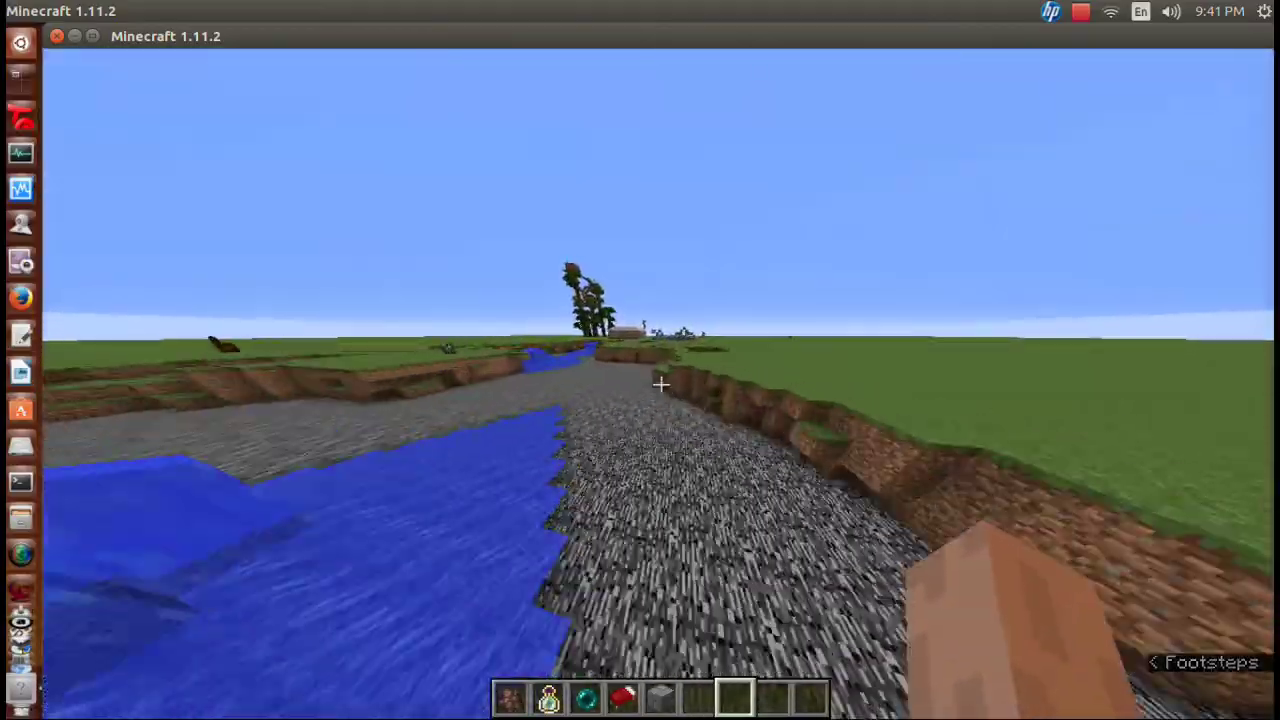
key(w)
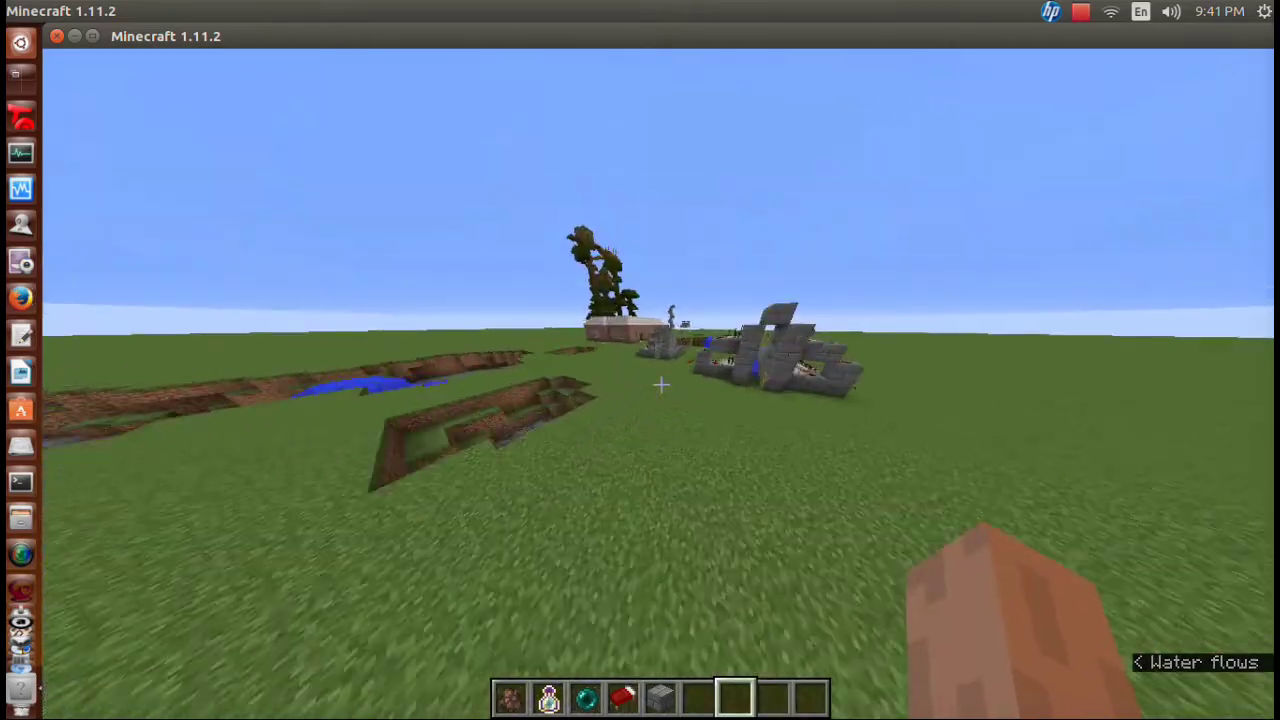
Circle the redstone cannon, inspecting its wiring and repeaters from above and several sides.
key(w)
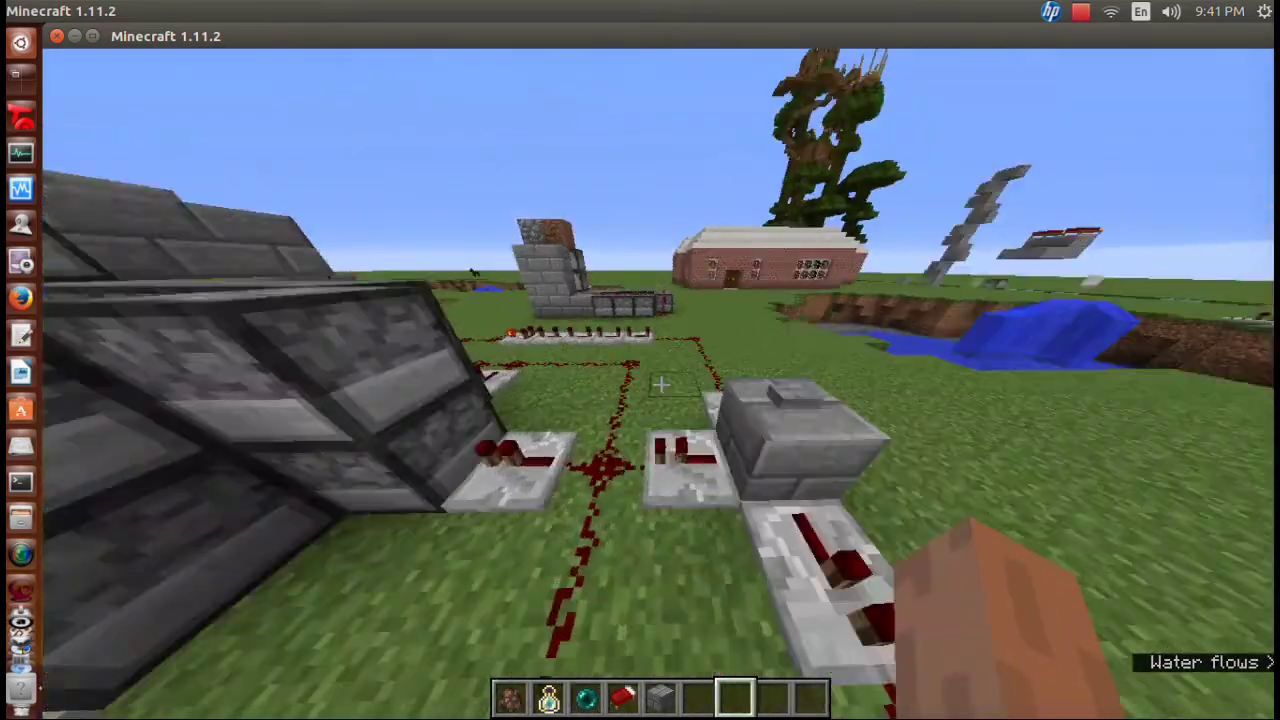
key(w)
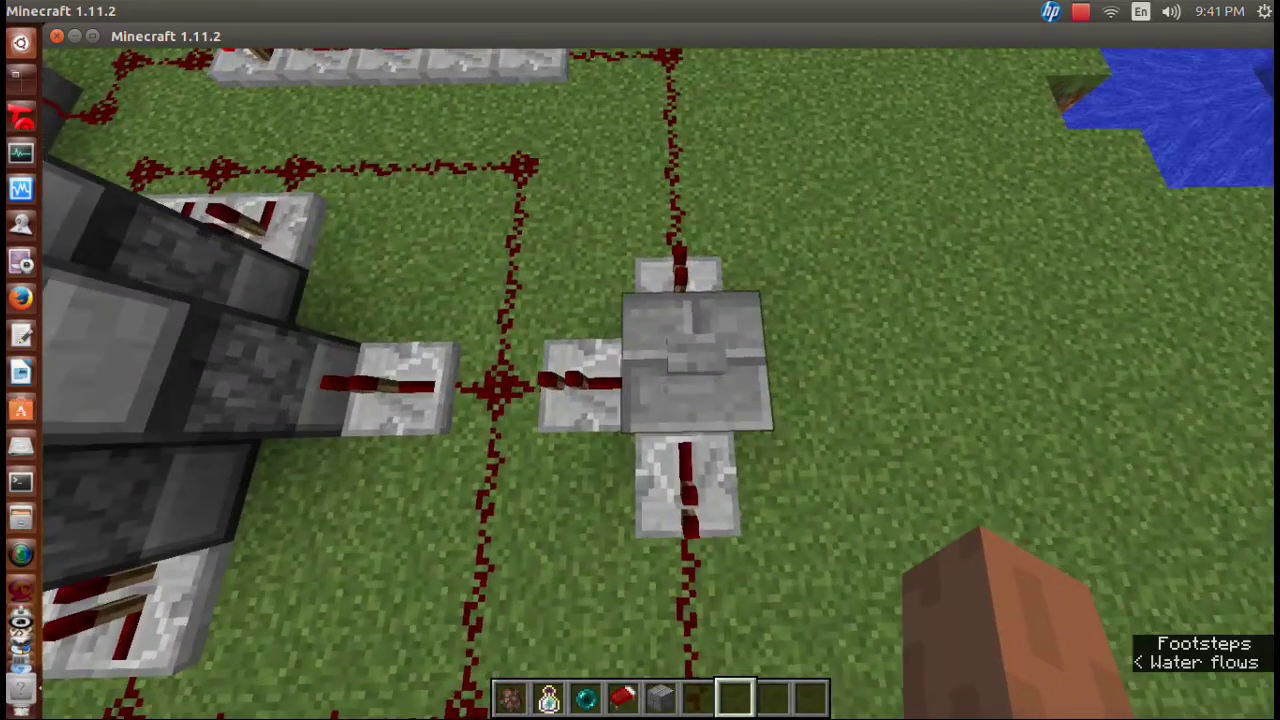
key(w)
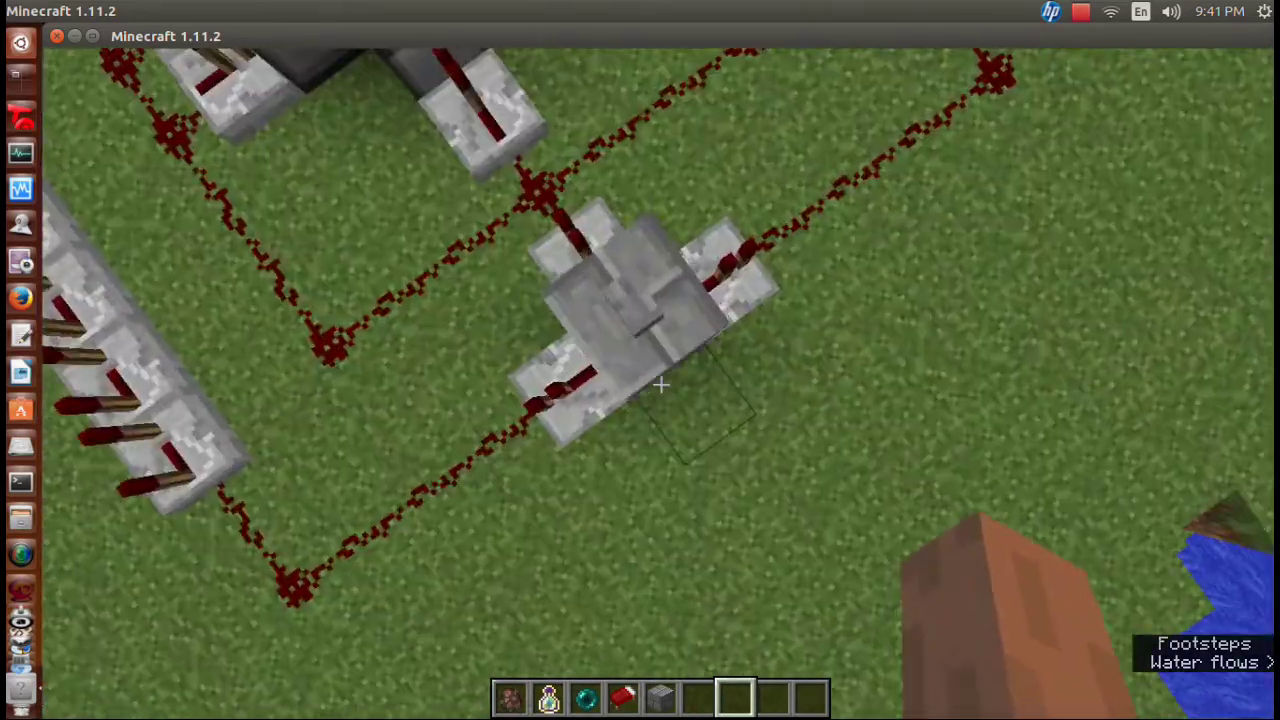
key(w)
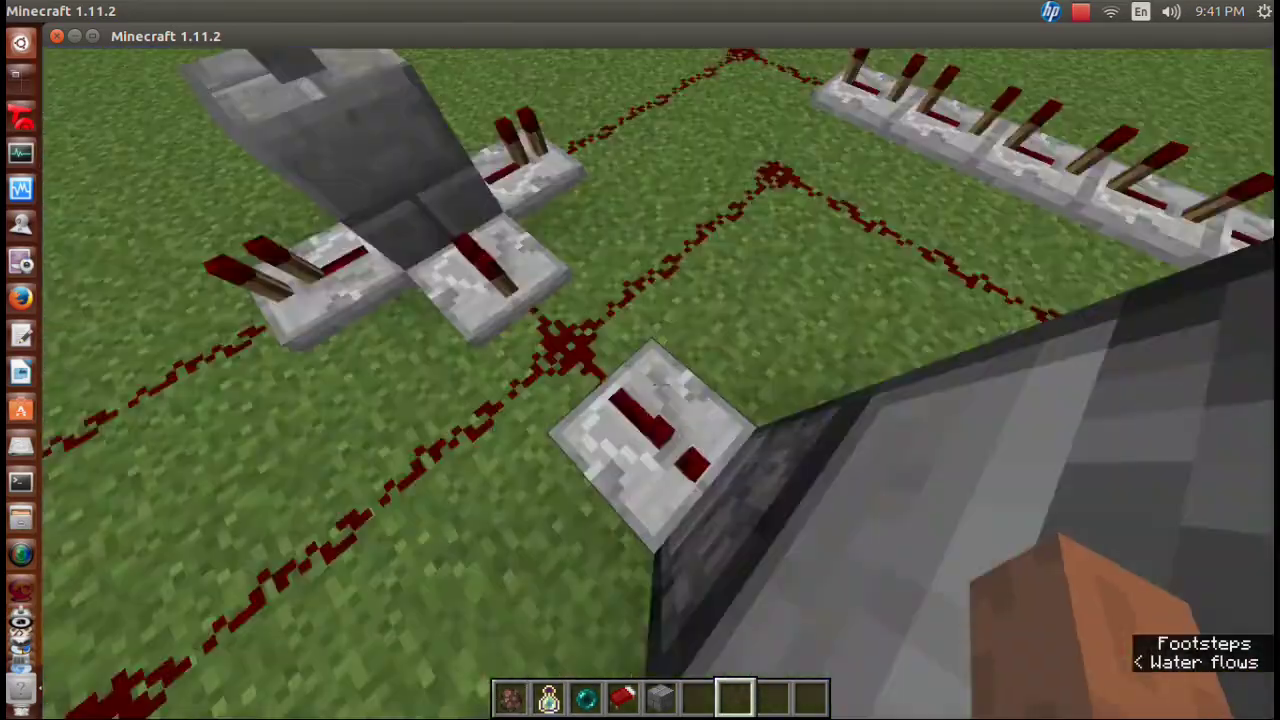
key(w)
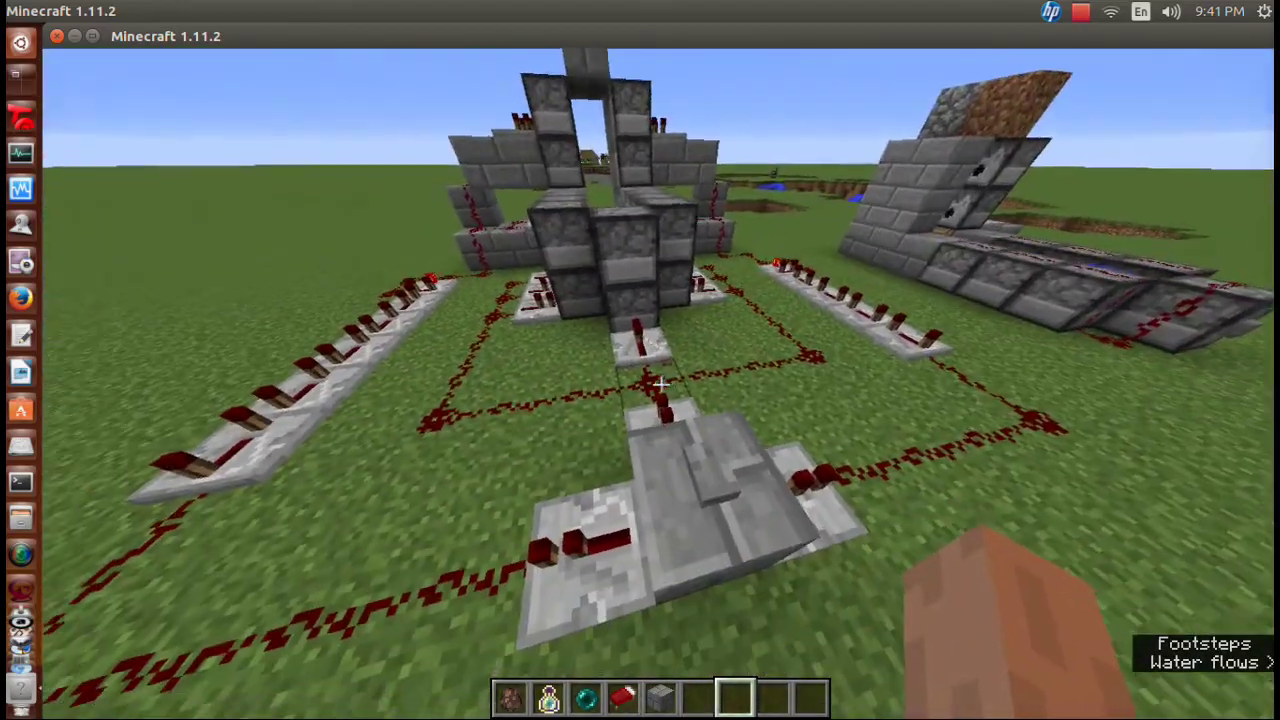
key(w)
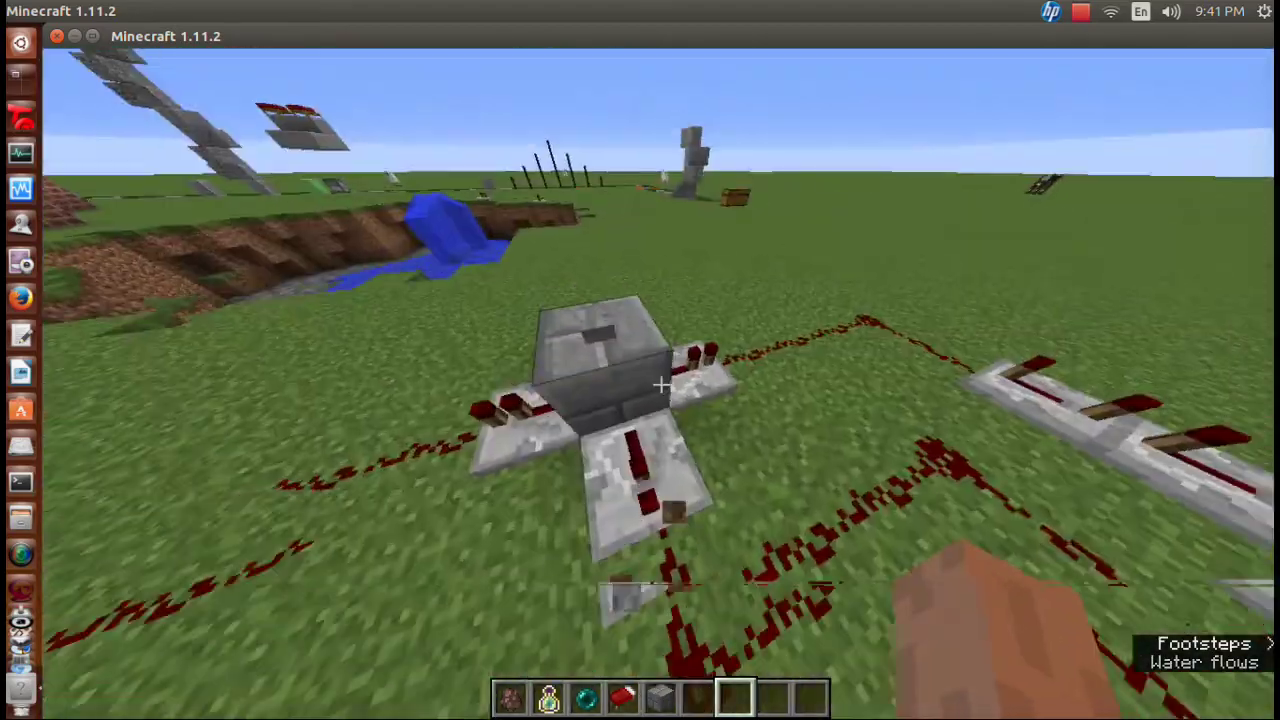
key(w)
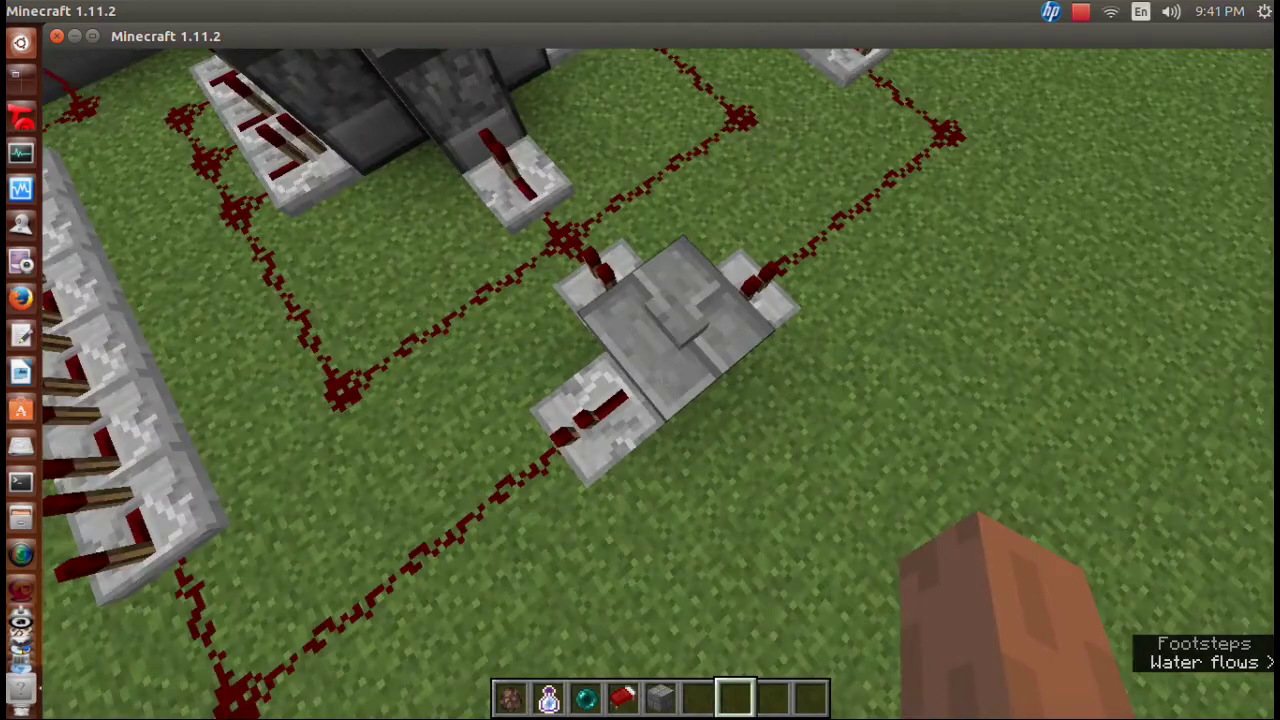
Fire the TNT cannon and fly out over the crater to watch the blast.
right_click(655, 375)
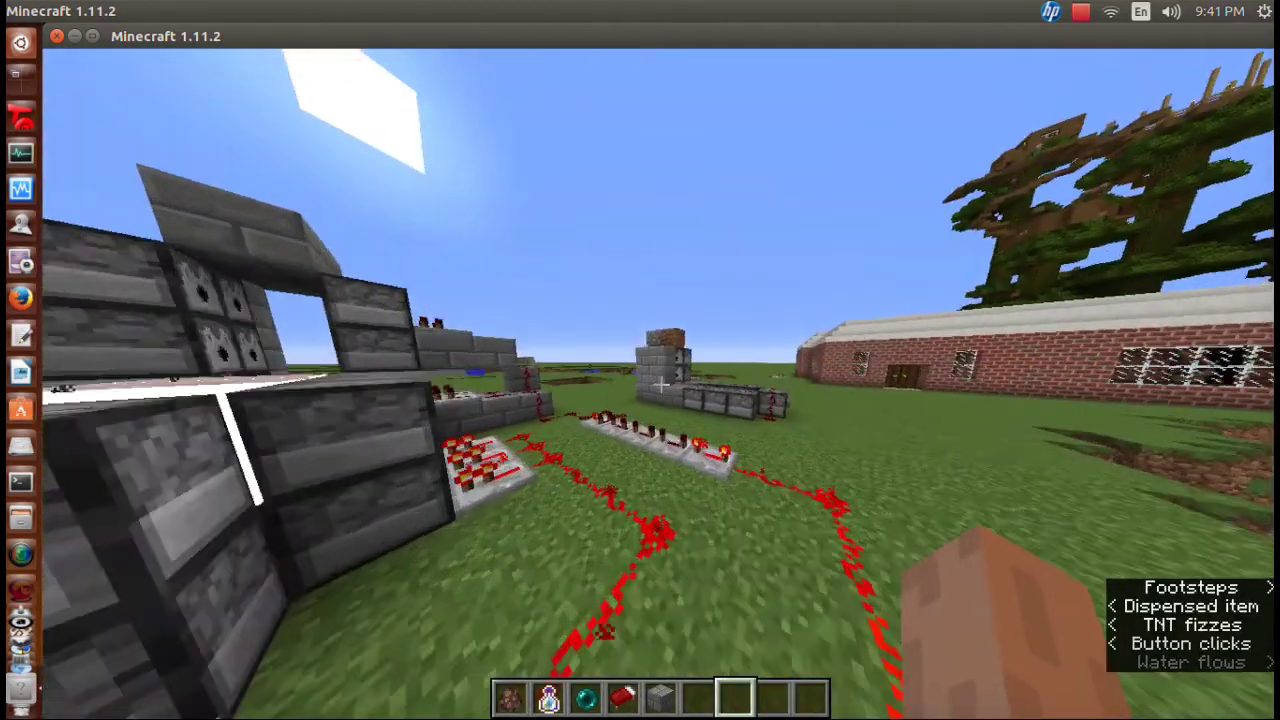
key(w)
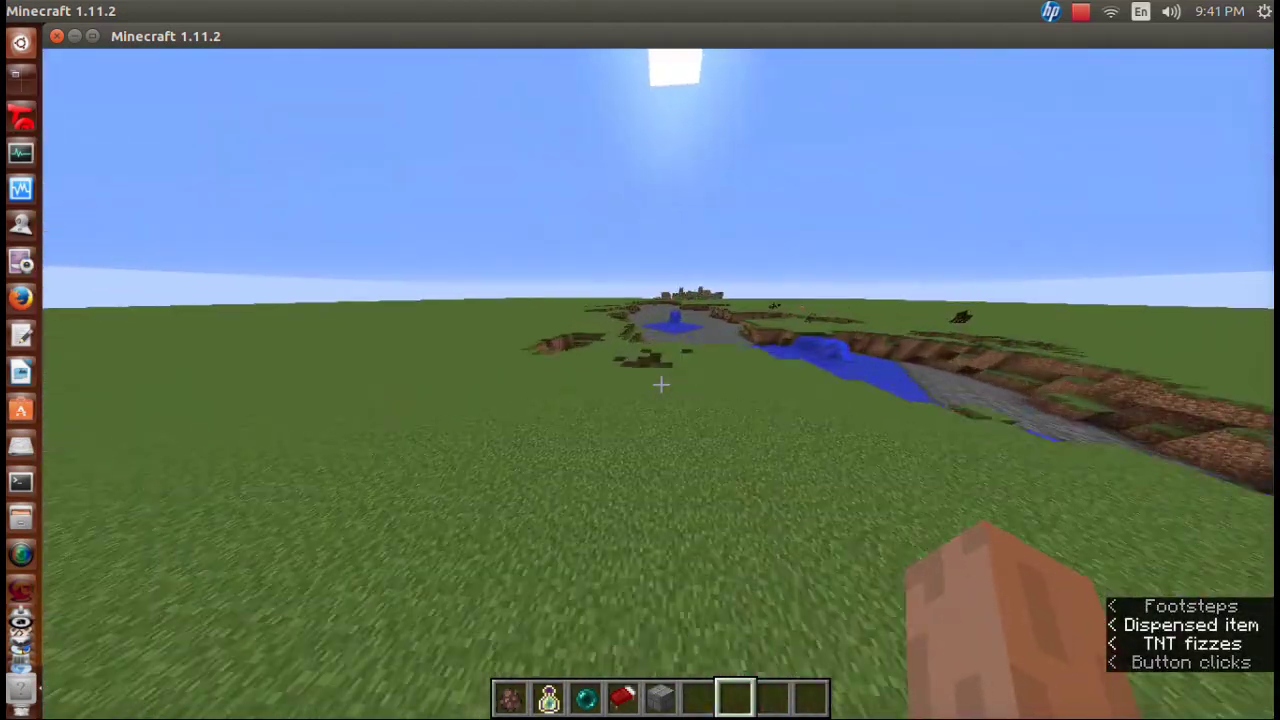
key(w)
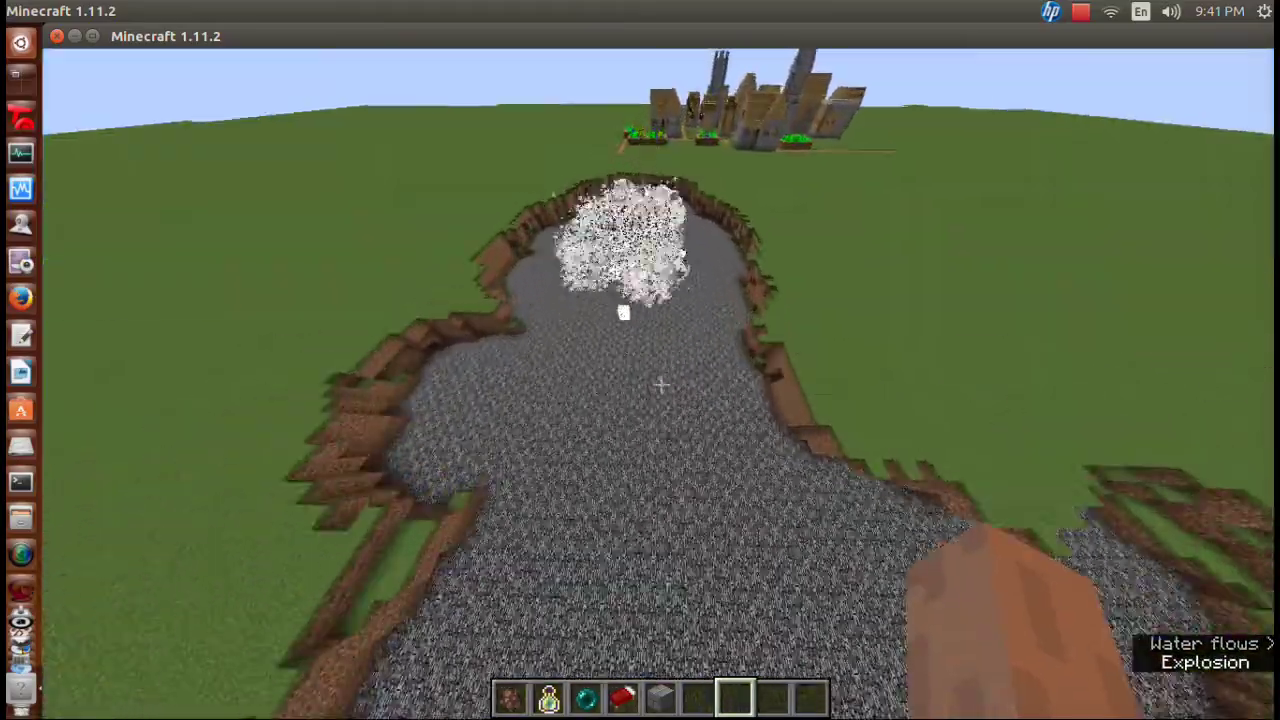
Select beds from hotbar slot 4 and place two on the bedrock floor.
key(4)
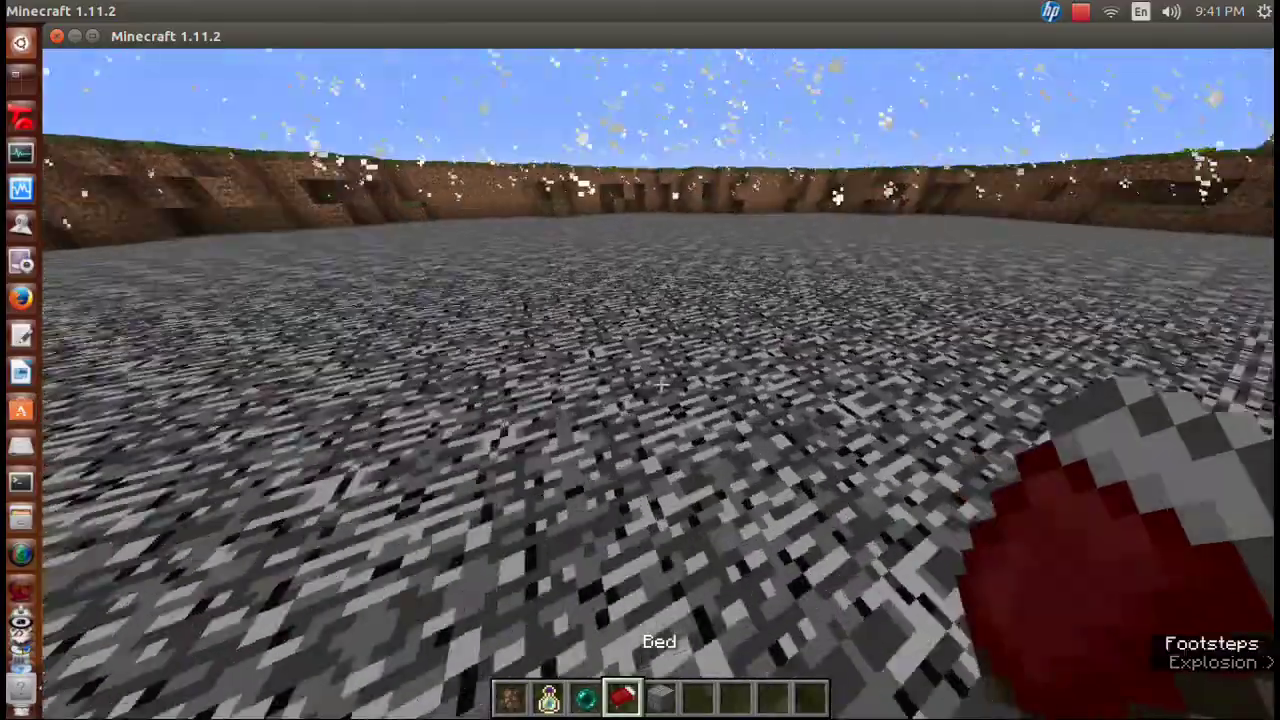
right_click(660, 385)
right_click(660, 385)
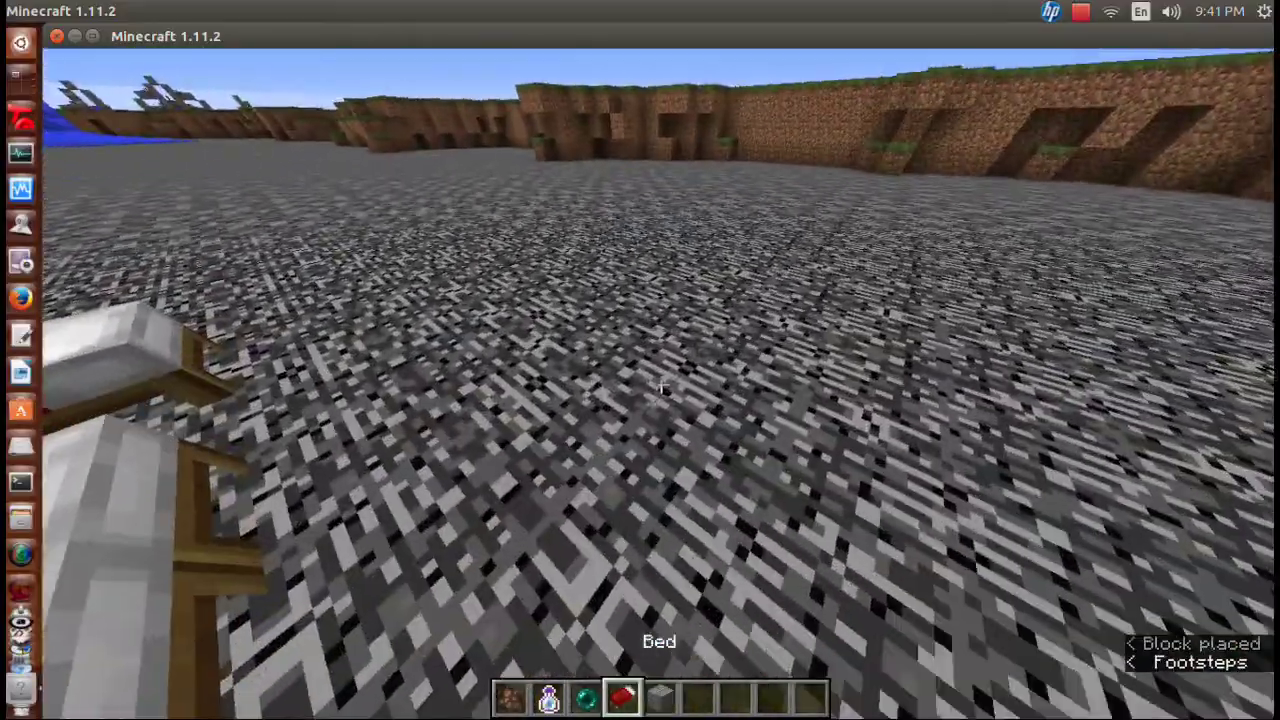
scroll(660, 388, down, 1)
Add a stone brick block, take TNT from the creative inventory, and place a TNT cluster.
right_click(660, 388)
right_click(660, 388)
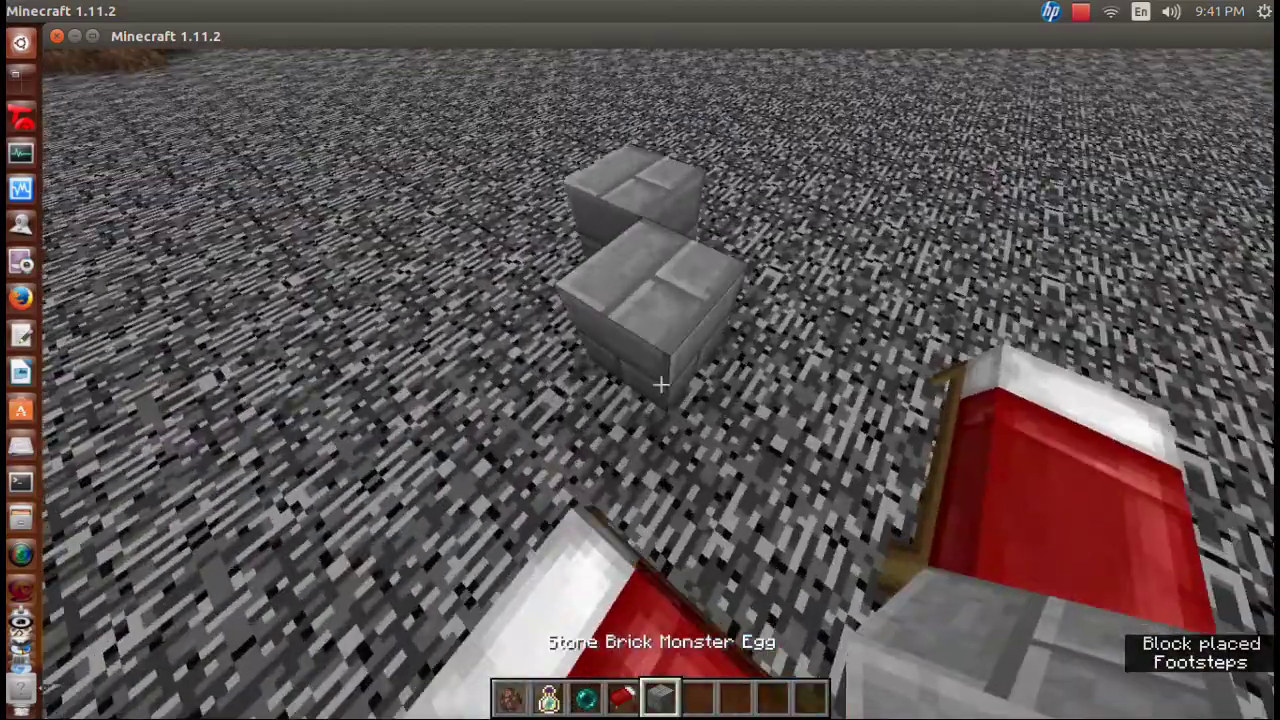
key(e)
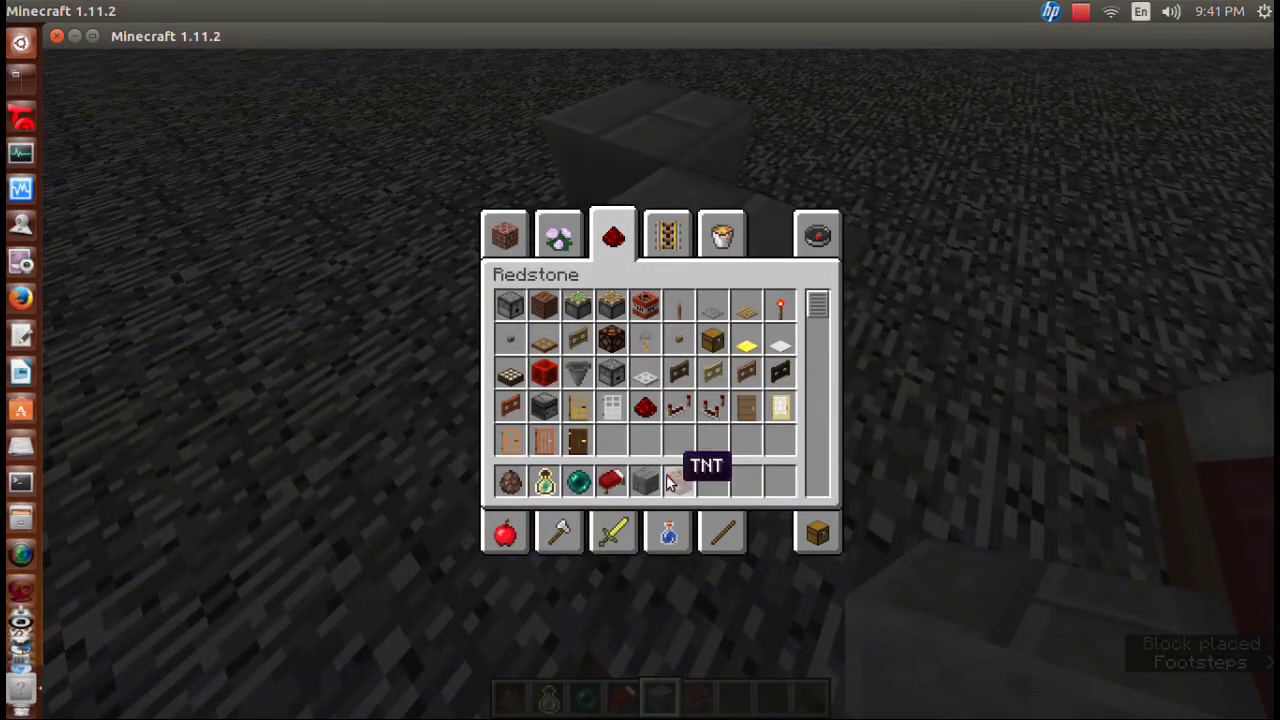
key(Escape)
scroll(640, 360, down, 1)
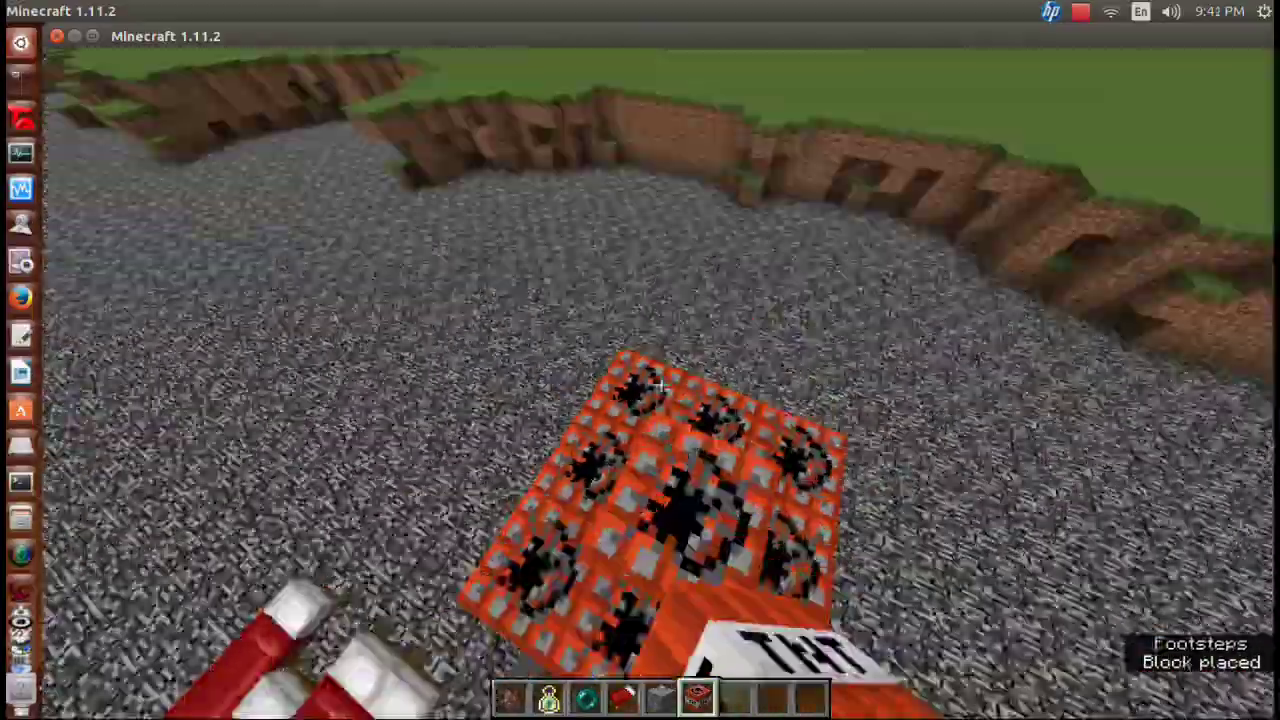
right_click(660, 385)
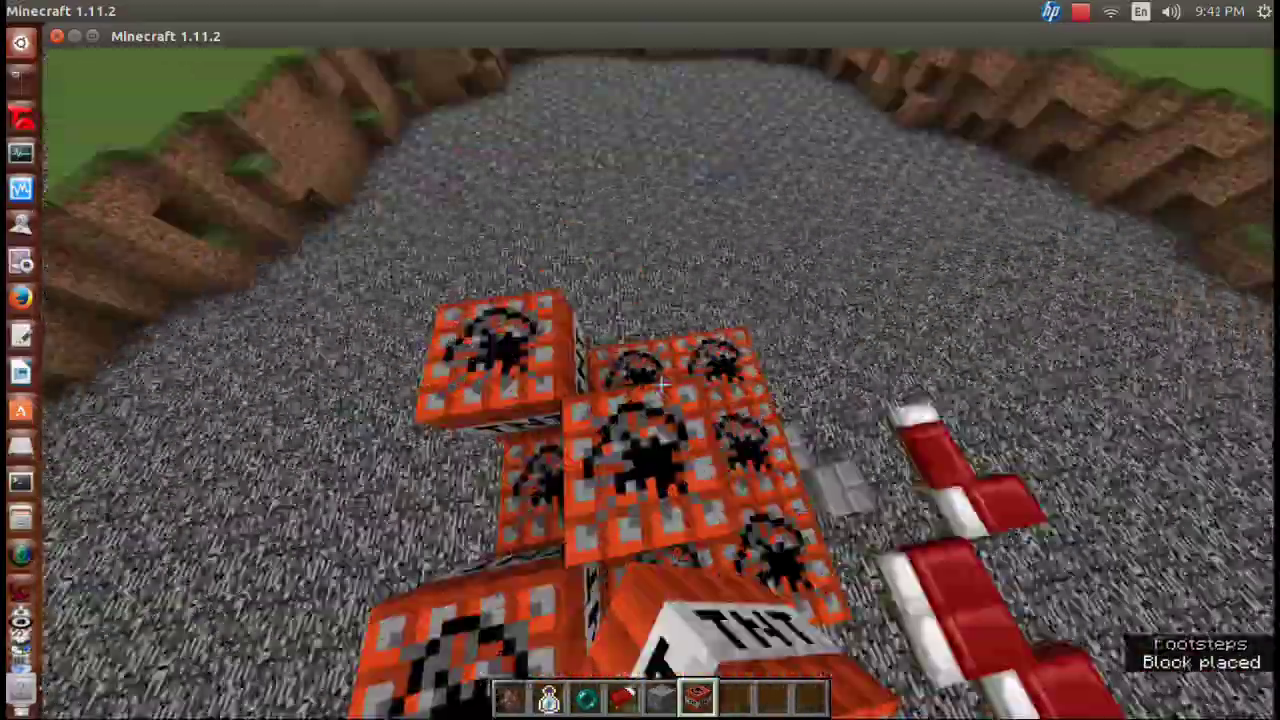
right_click(660, 385)
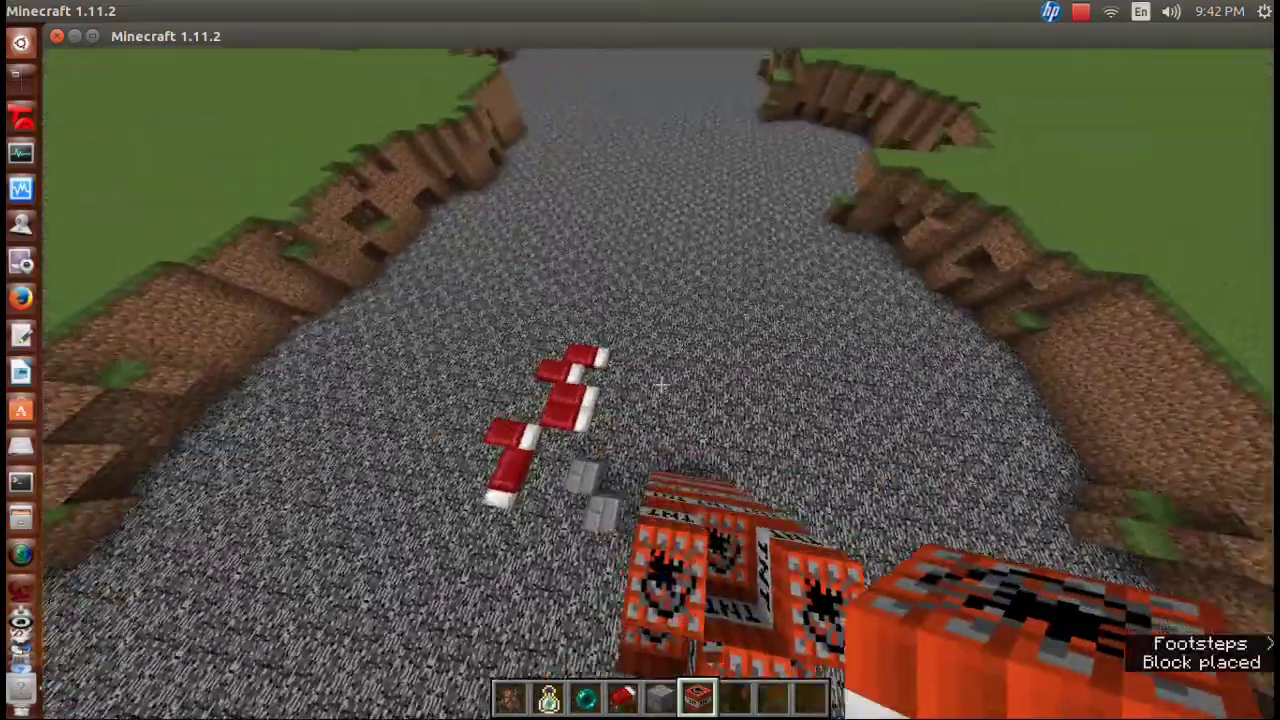
scroll(660, 385, down, 1)
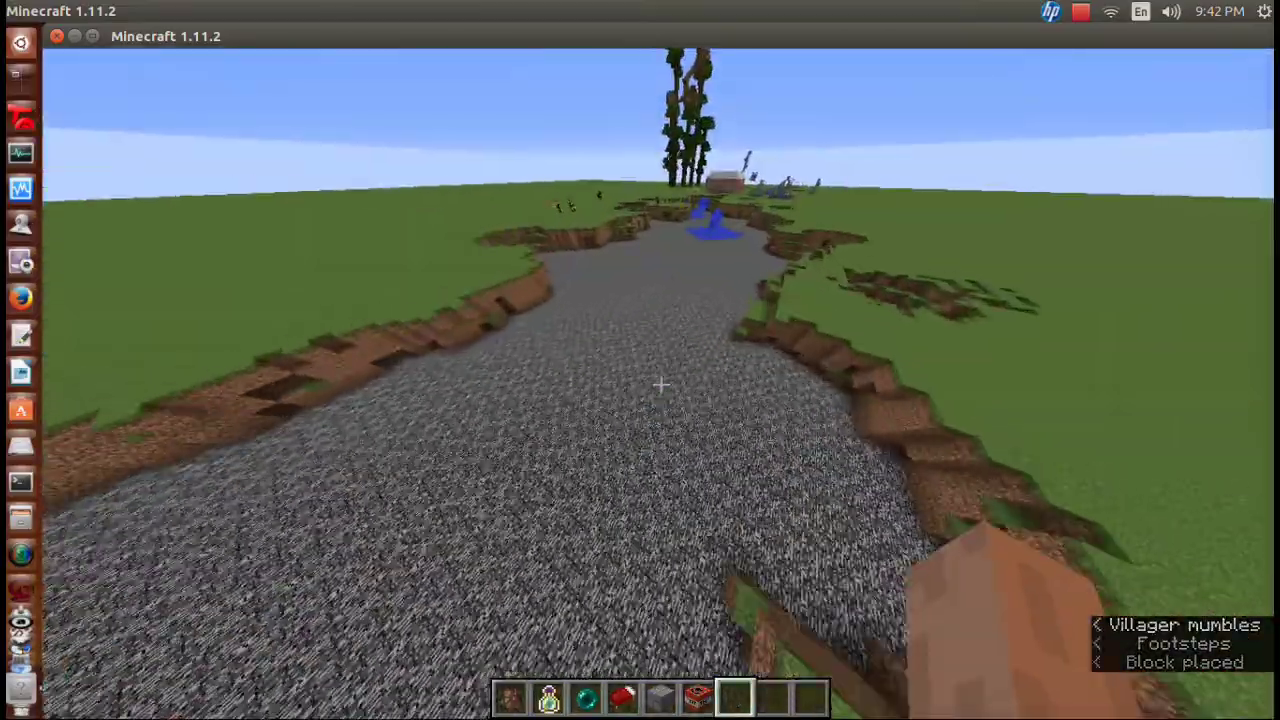
key(w)
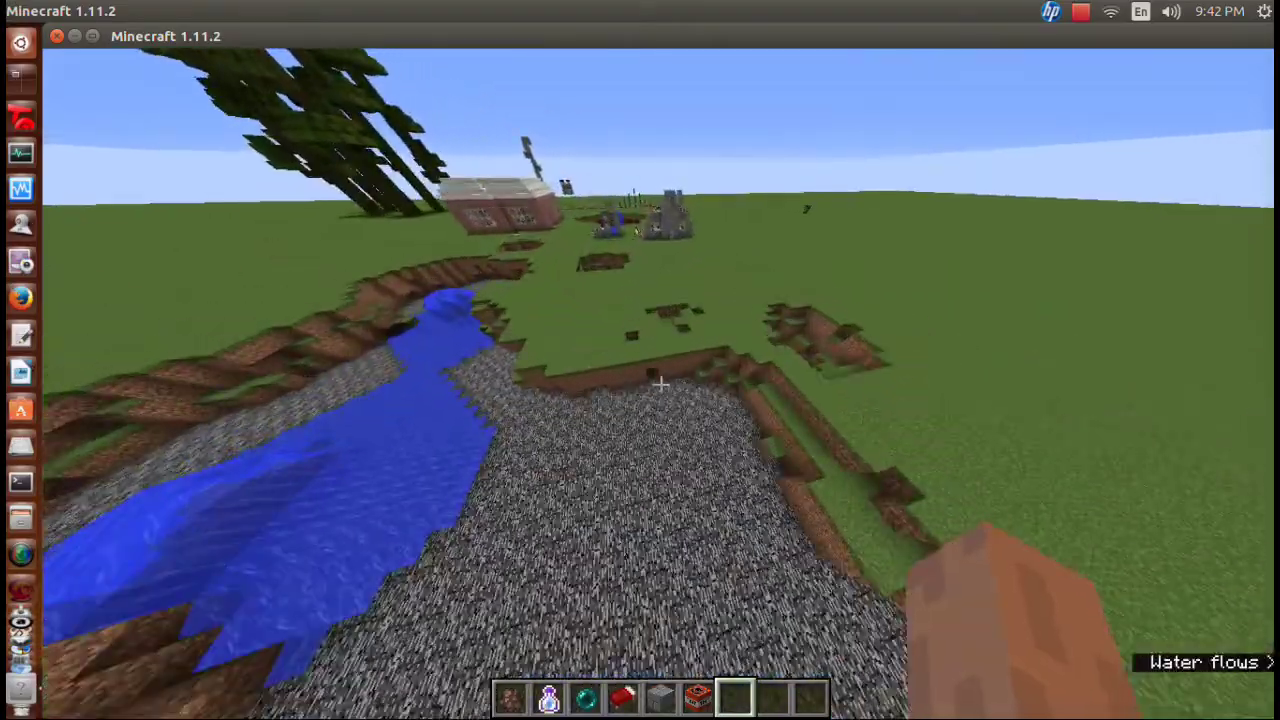
key(w)
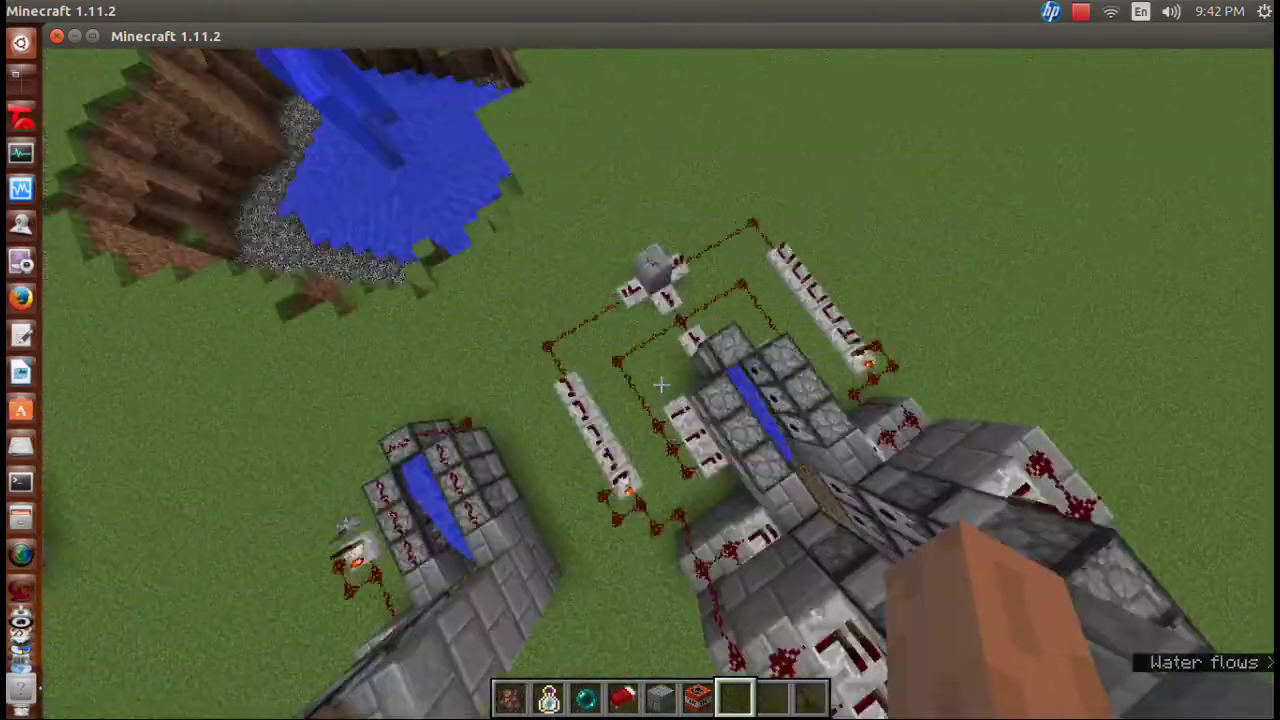
key(w)
key(w)
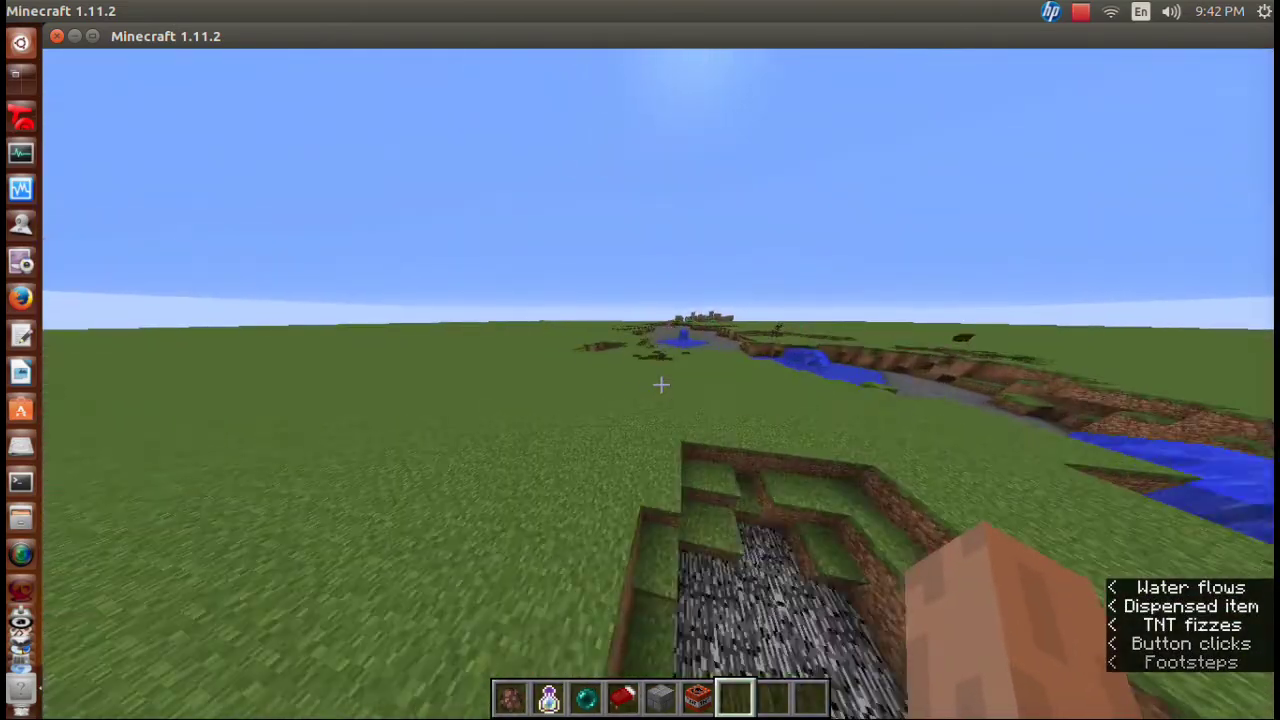
key(w)
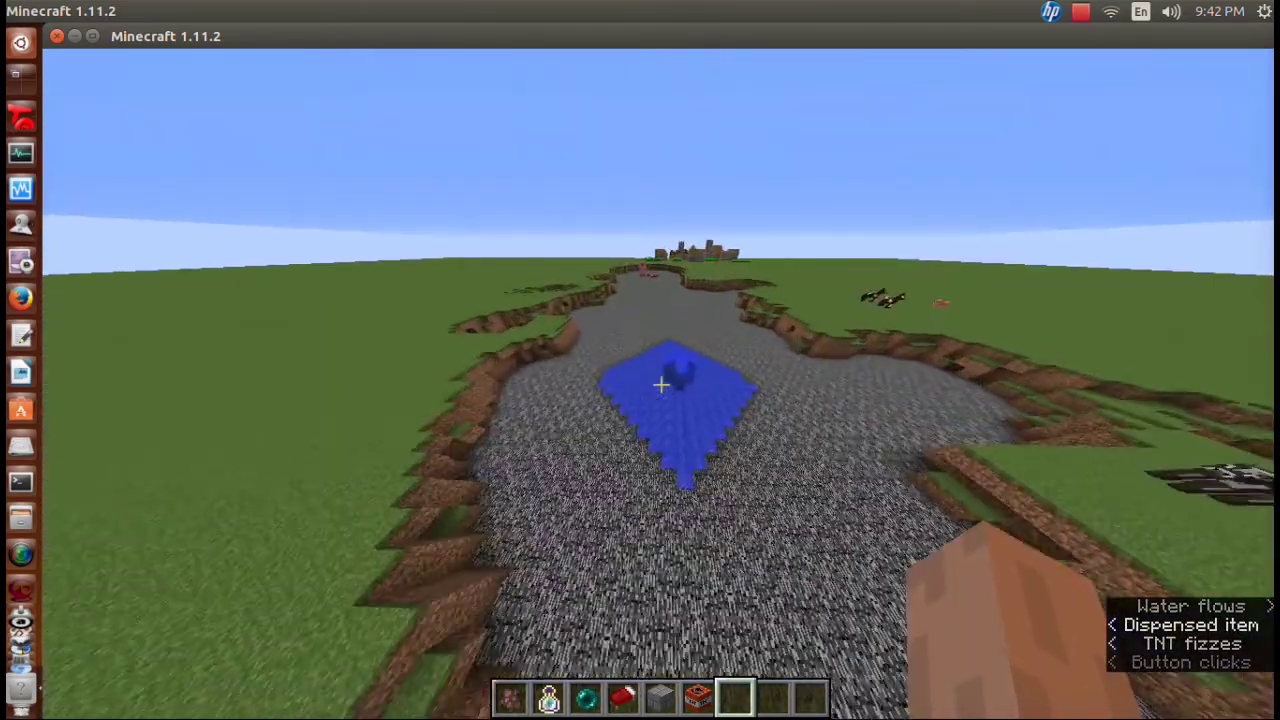
key(w)
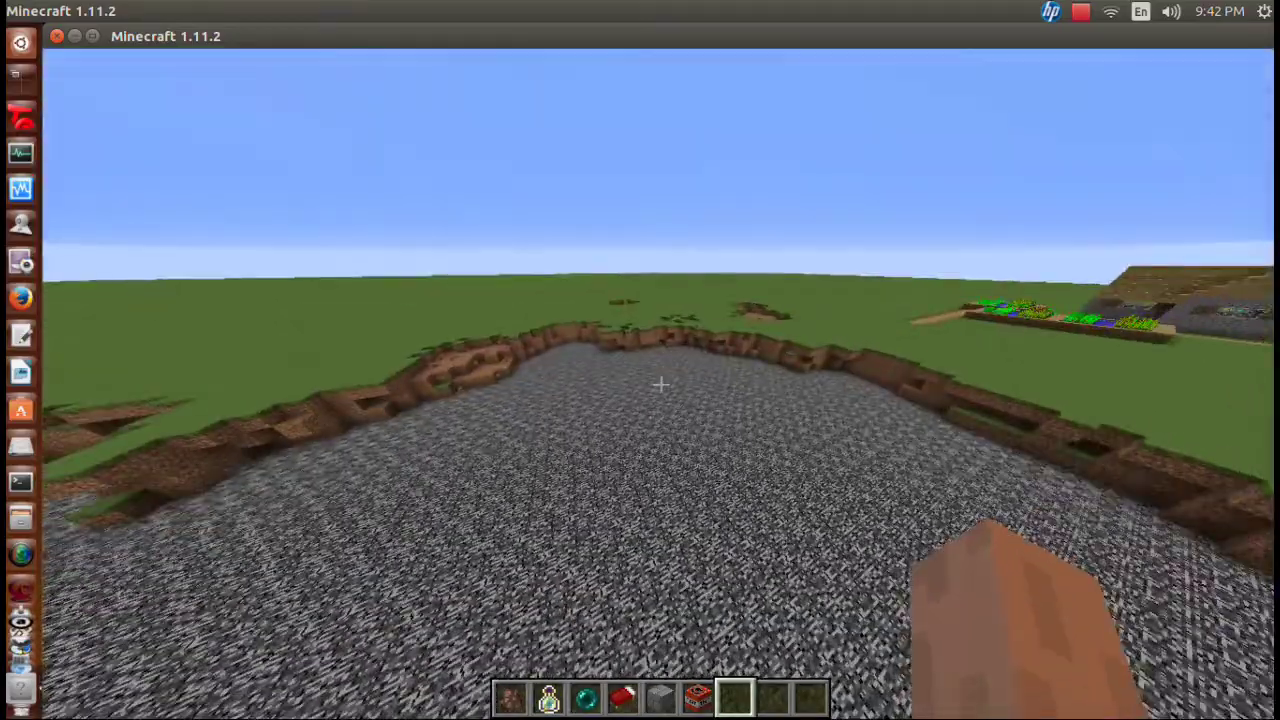
scroll(660, 385, up, 1)
scroll(660, 385, up, 5)
scroll(660, 385, up, 3)
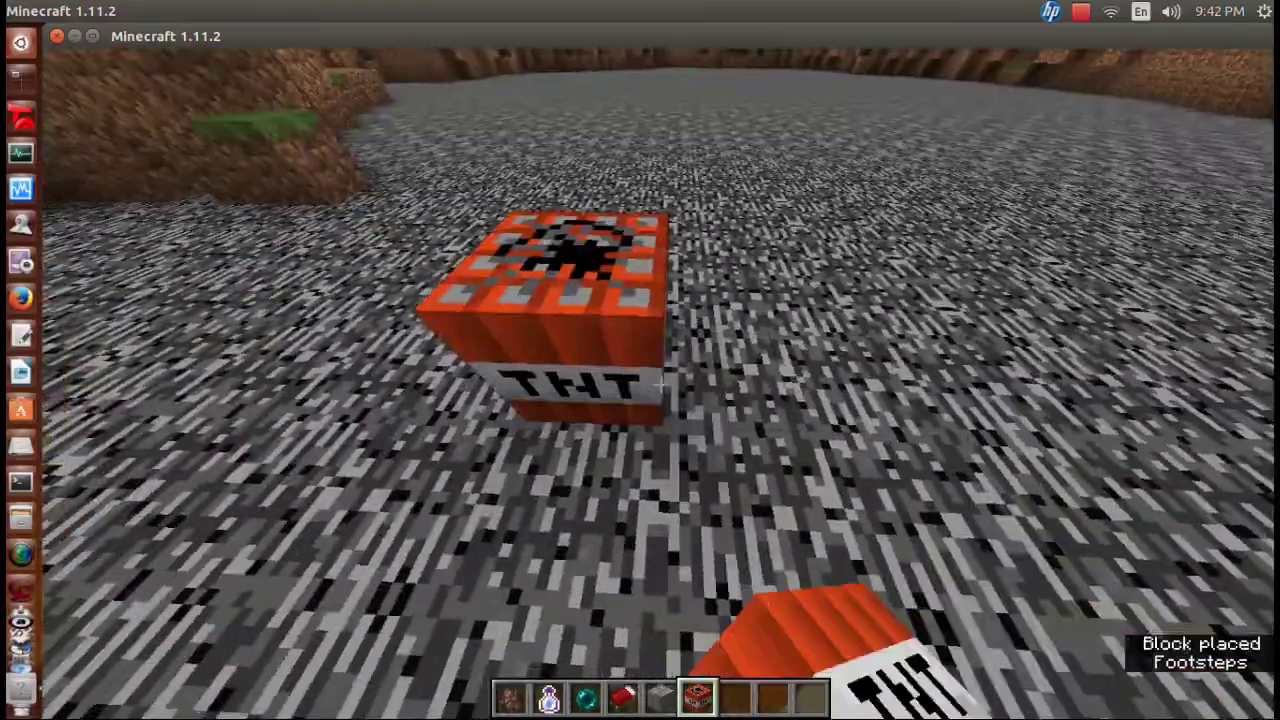
Build out the TNT platform on the bedrock, breaking misplaced TNT blocks.
right_click(660, 385)
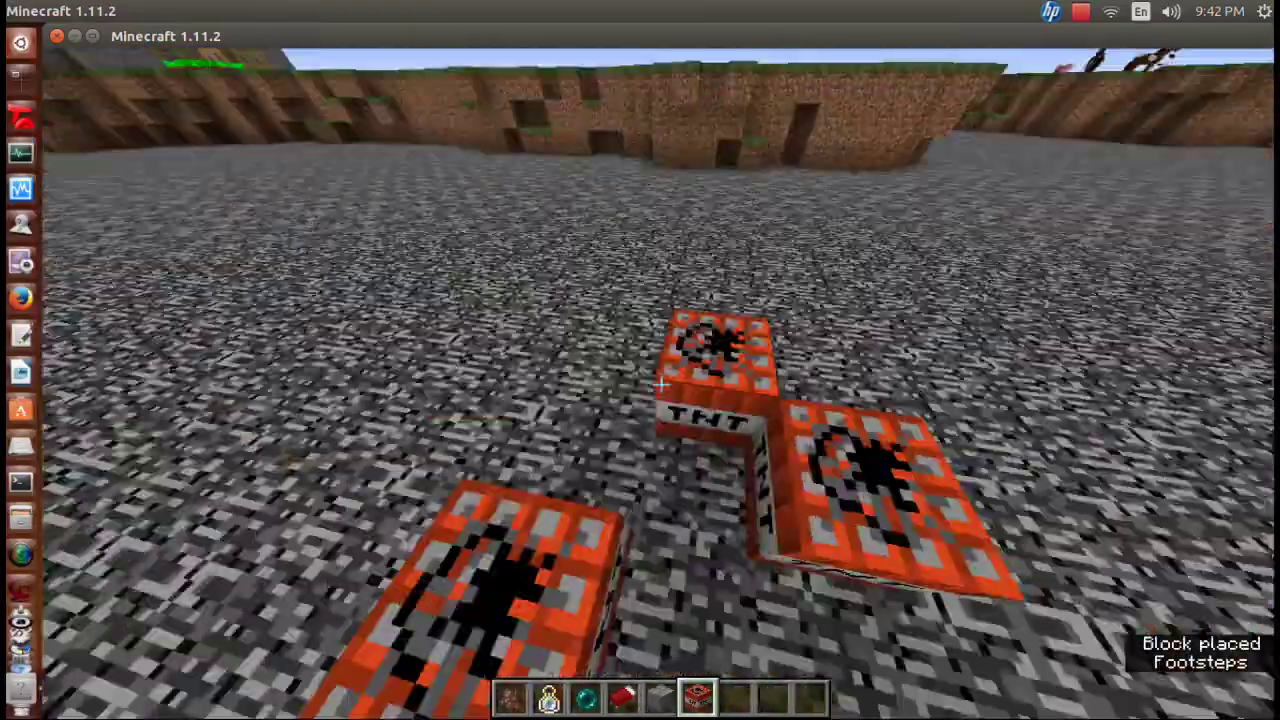
right_click(660, 385)
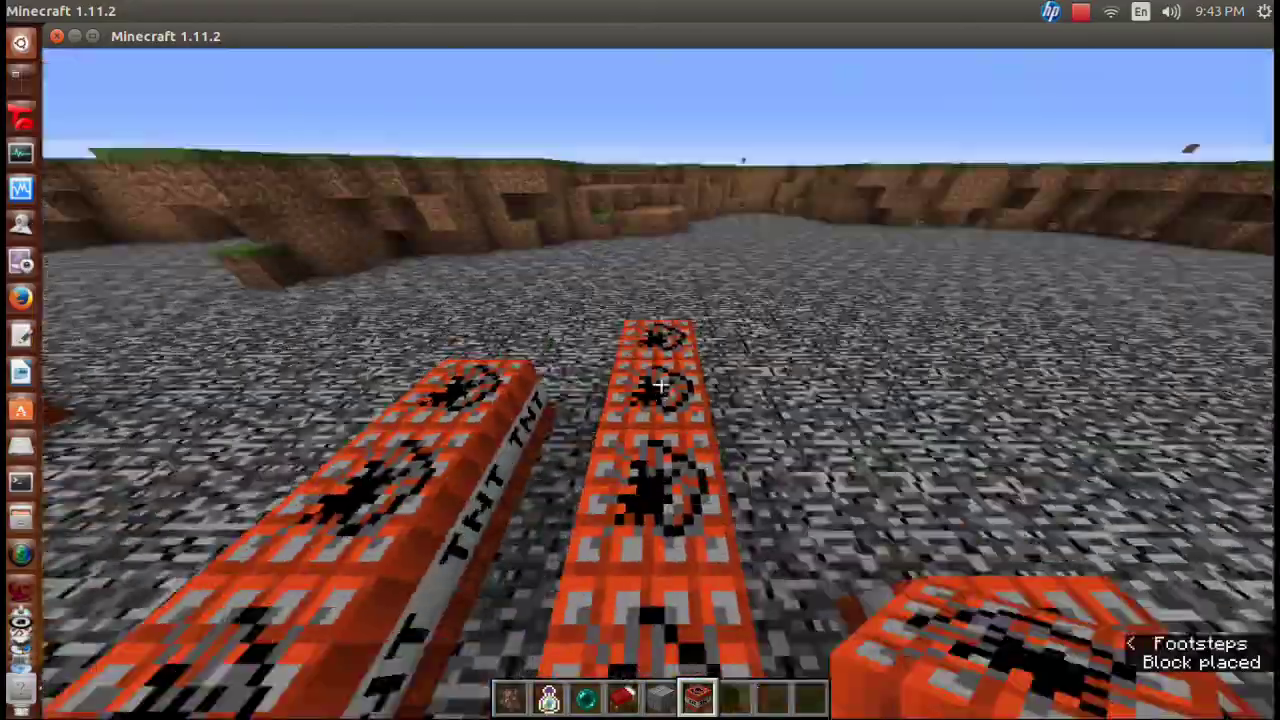
click(660, 385)
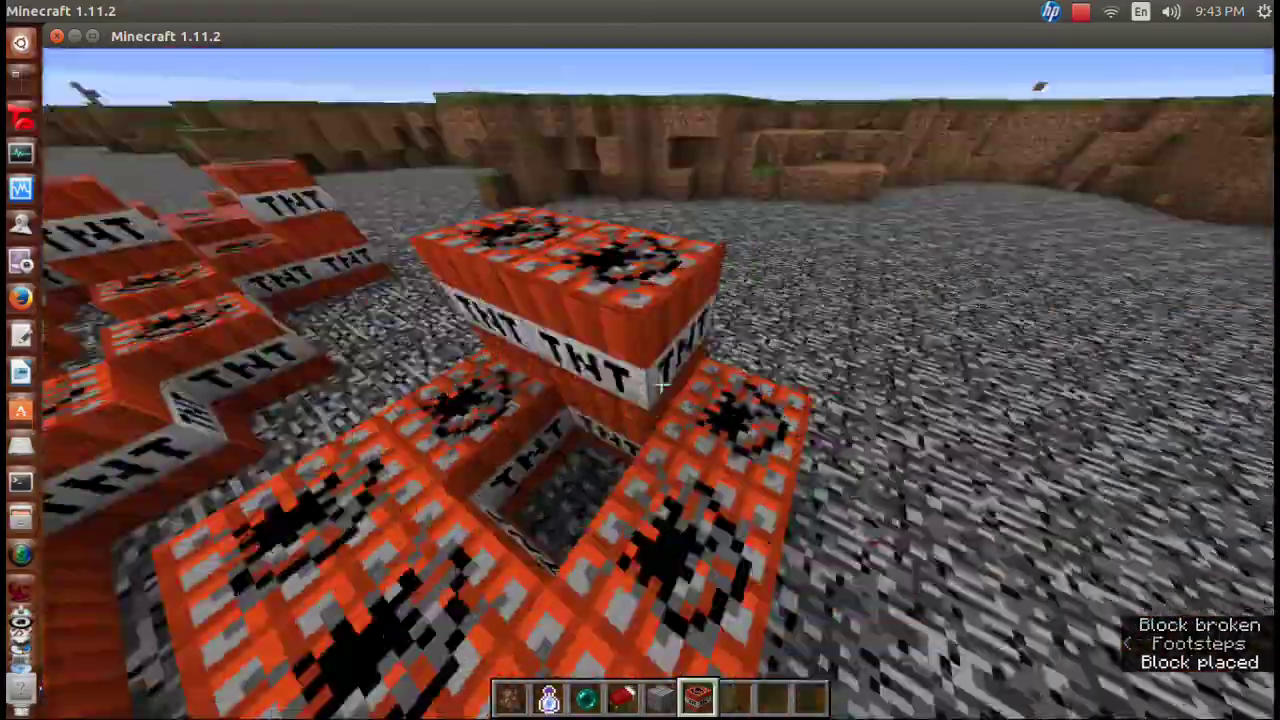
right_click(660, 385)
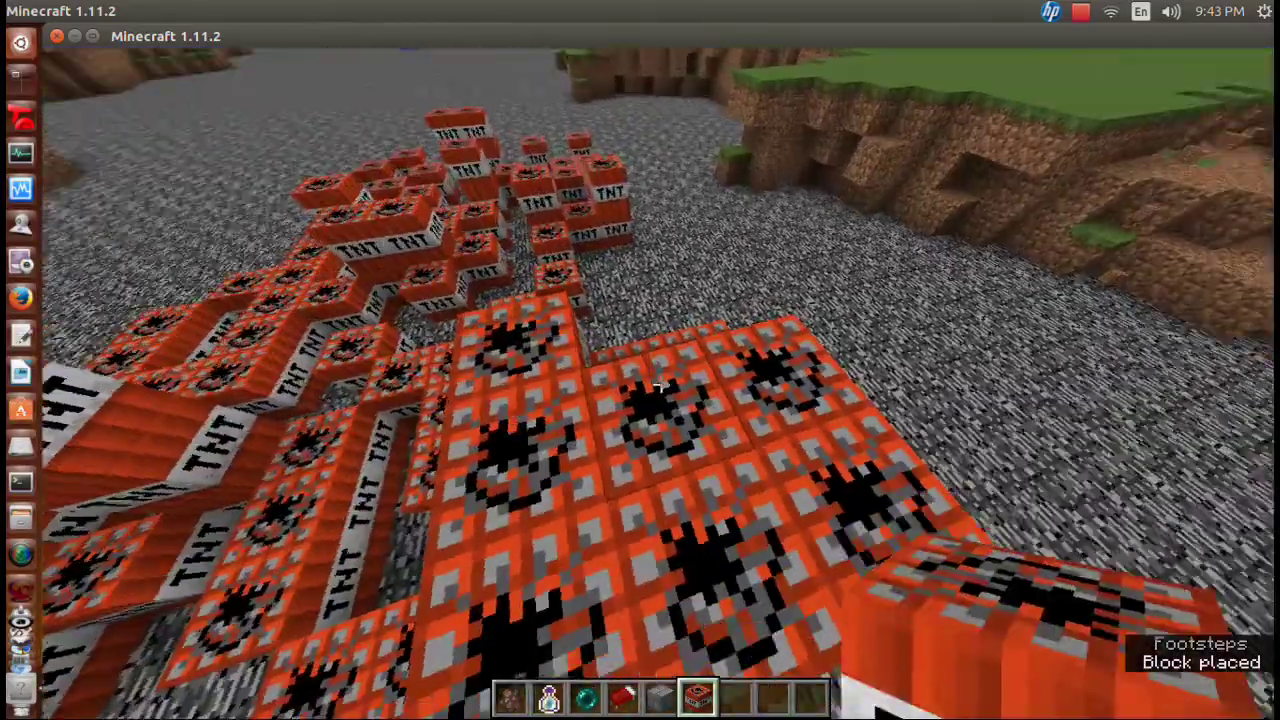
click(640, 385)
scroll(660, 385, up, 2)
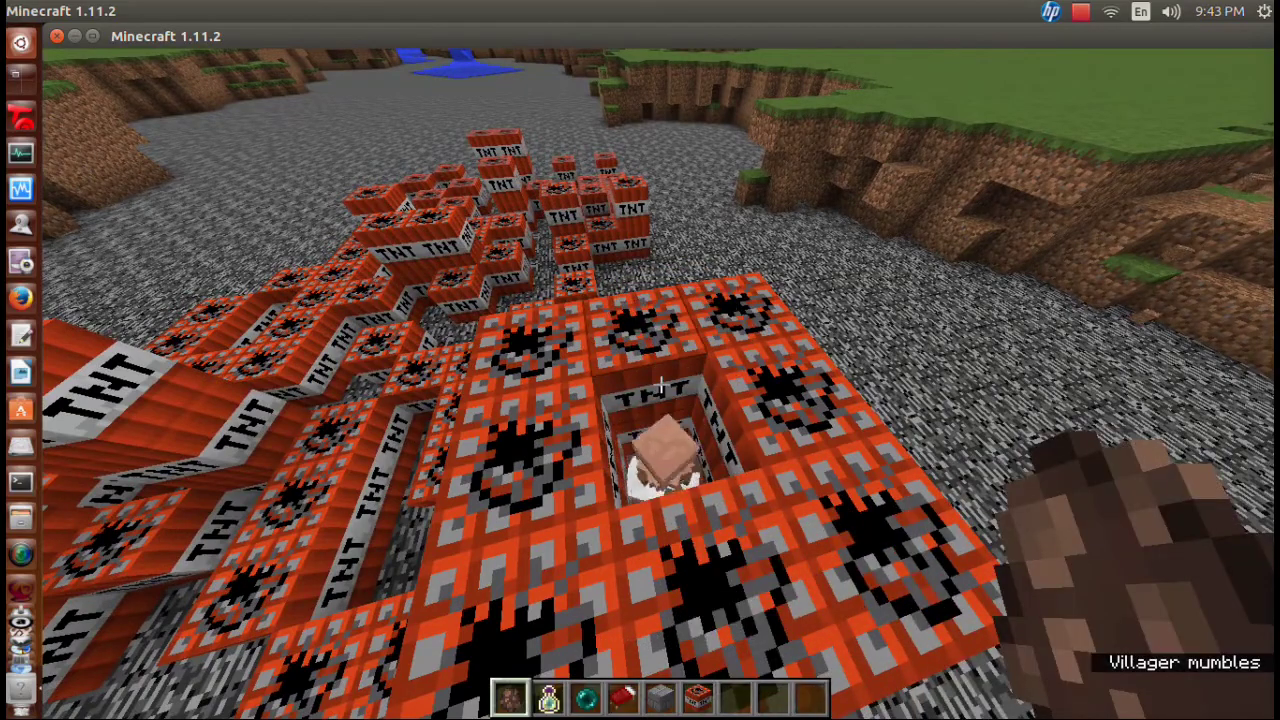
scroll(660, 385, down, 1)
scroll(660, 385, down, 1)
scroll(660, 385, down, 1)
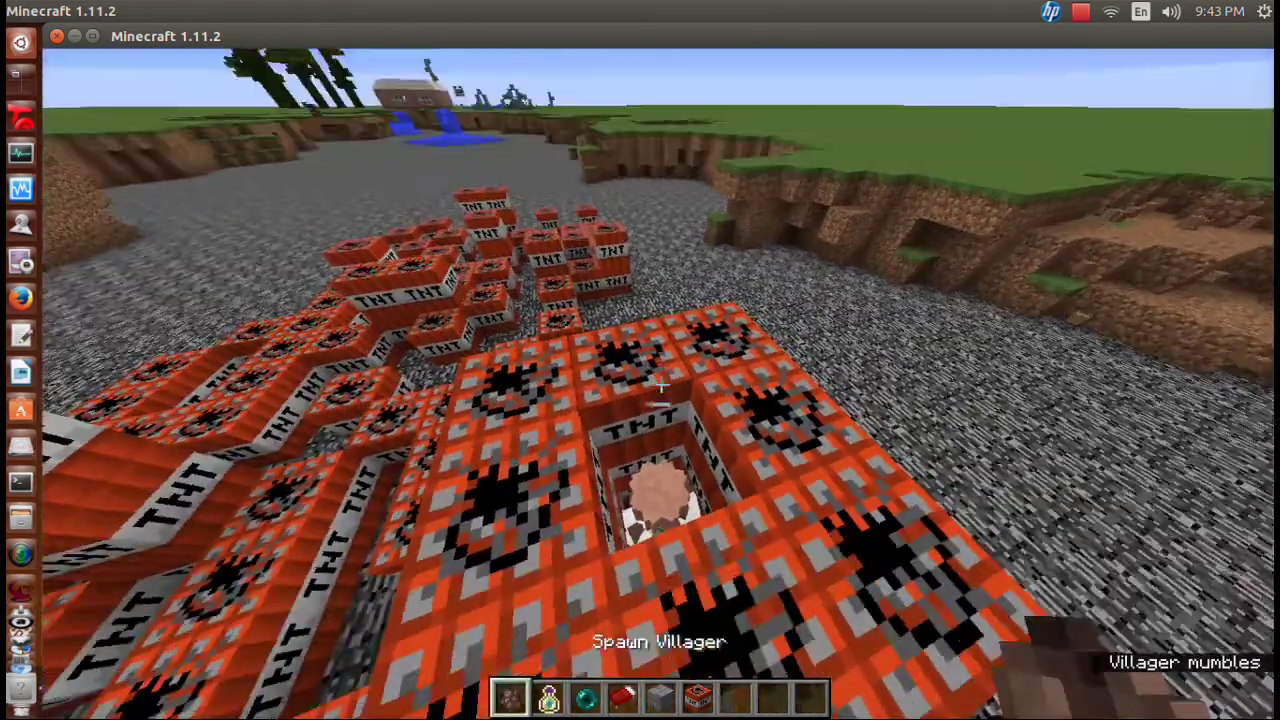
Spawn a villager on the TNT platform and box it in with TNT.
right_click(660, 385)
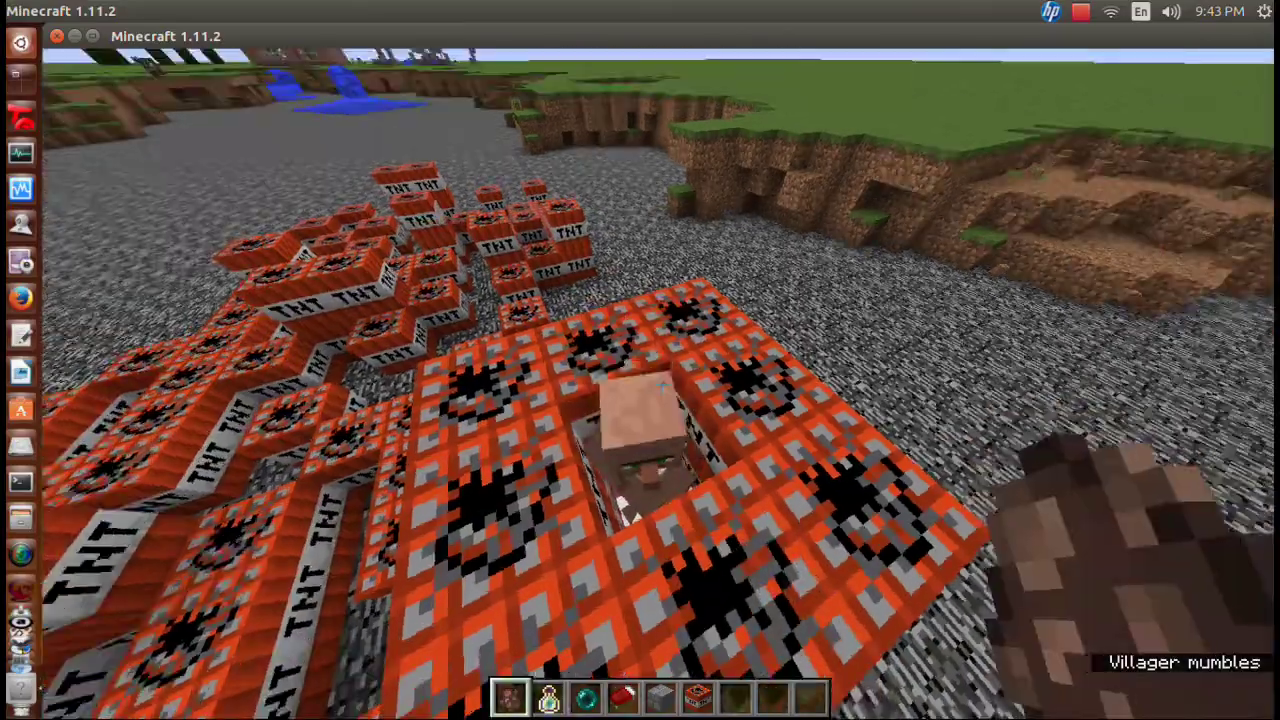
scroll(660, 385, down, 4)
right_click(660, 385)
click(660, 385)
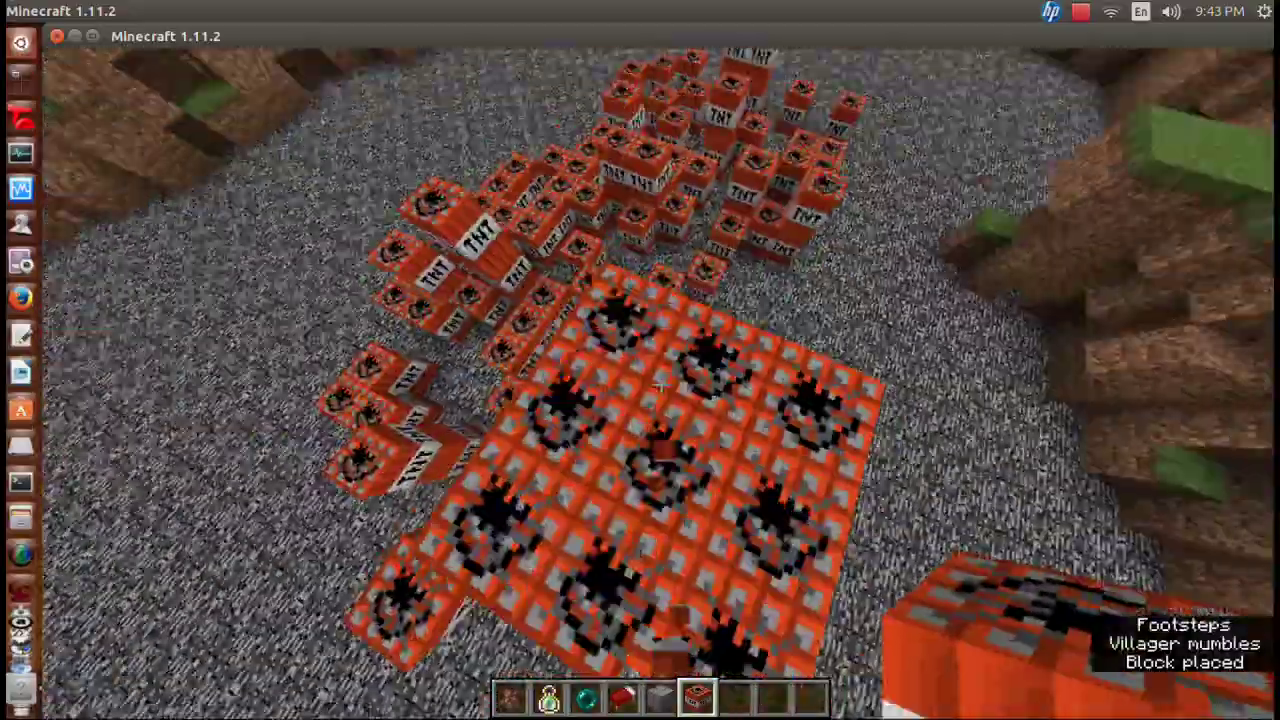
scroll(660, 385, down, 2)
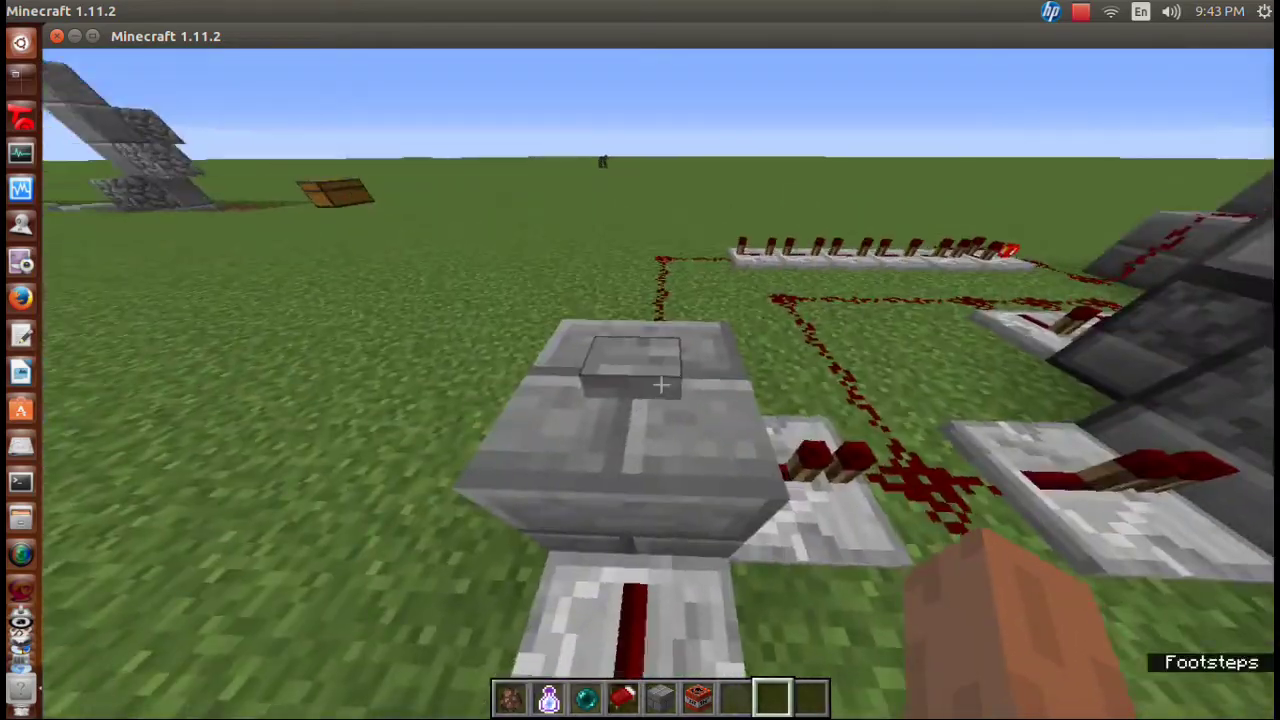
Fire the TNT cannon at the TNT-covered crater using its stone button.
right_click(660, 385)
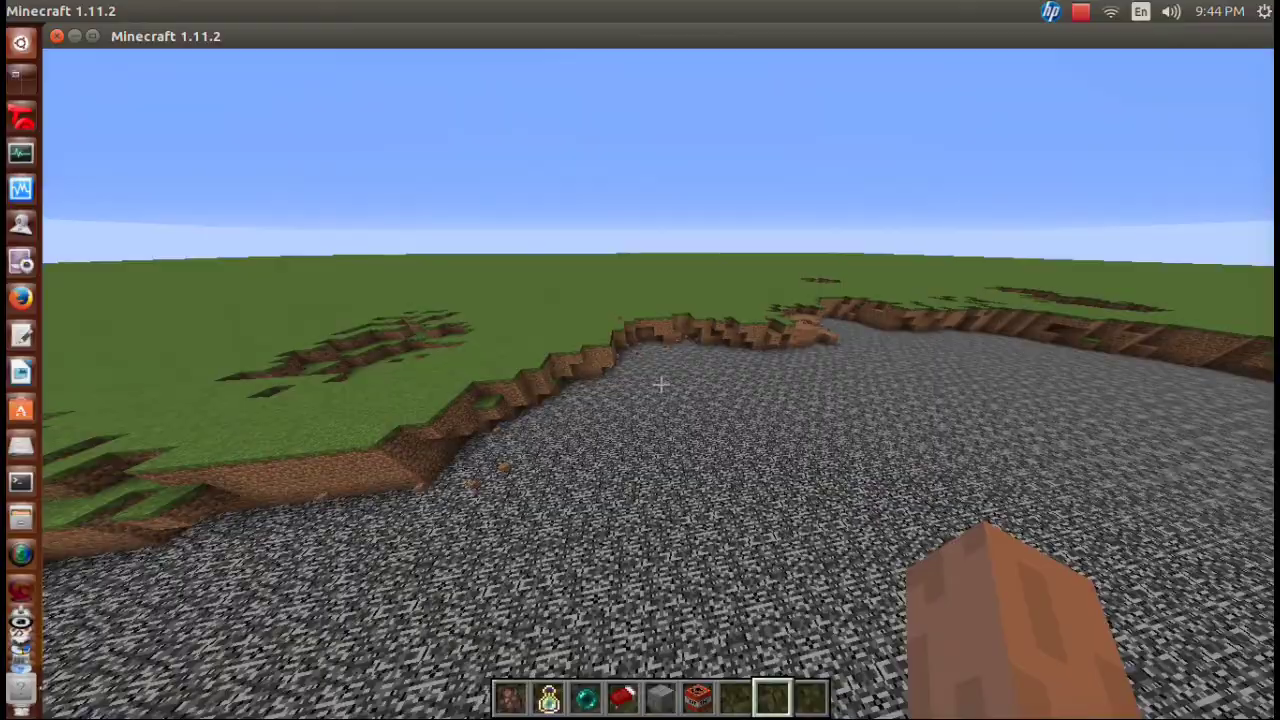
scroll(660, 385, up, 2)
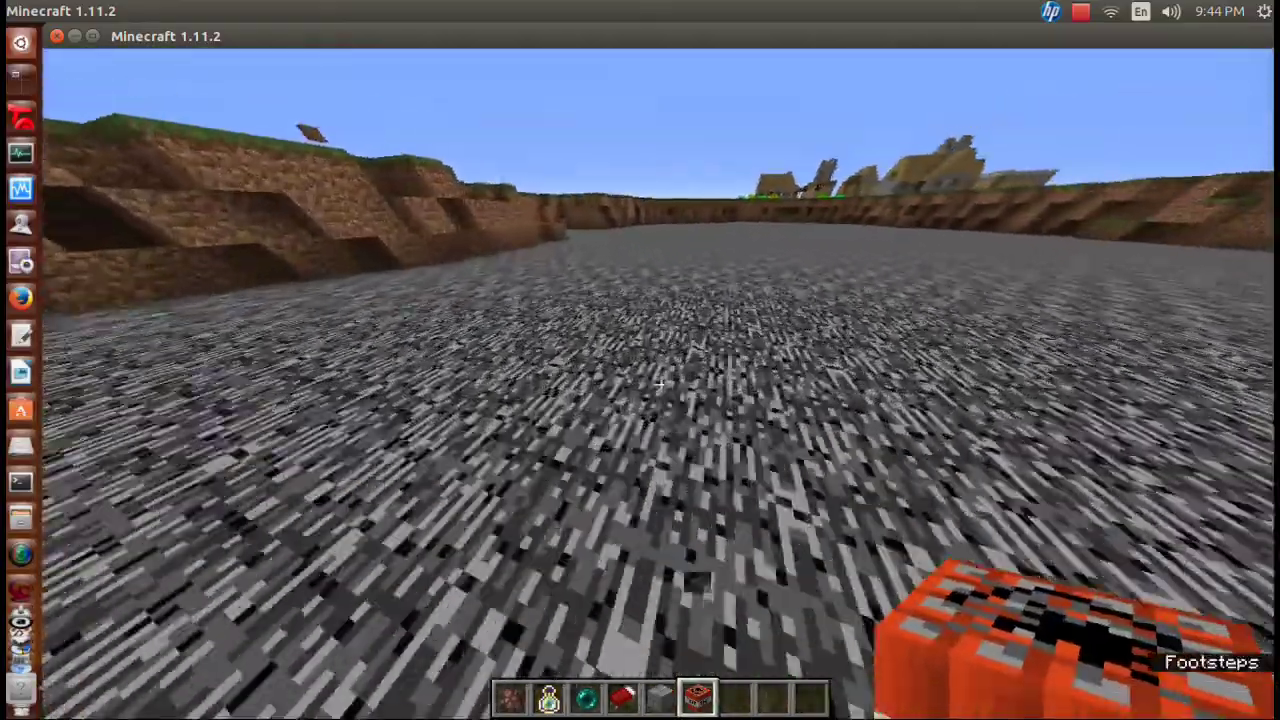
Build a square TNT ring on the bedrock and stack TNT on its walls.
right_click(660, 385)
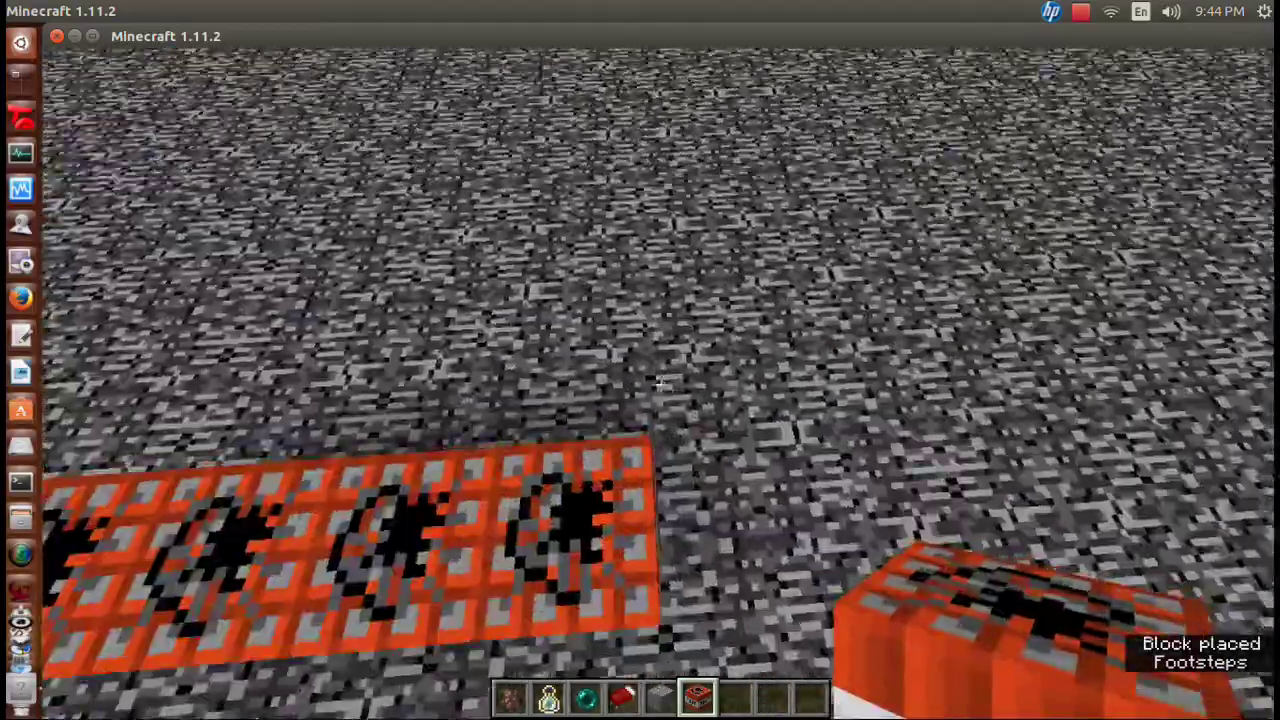
right_click(660, 385)
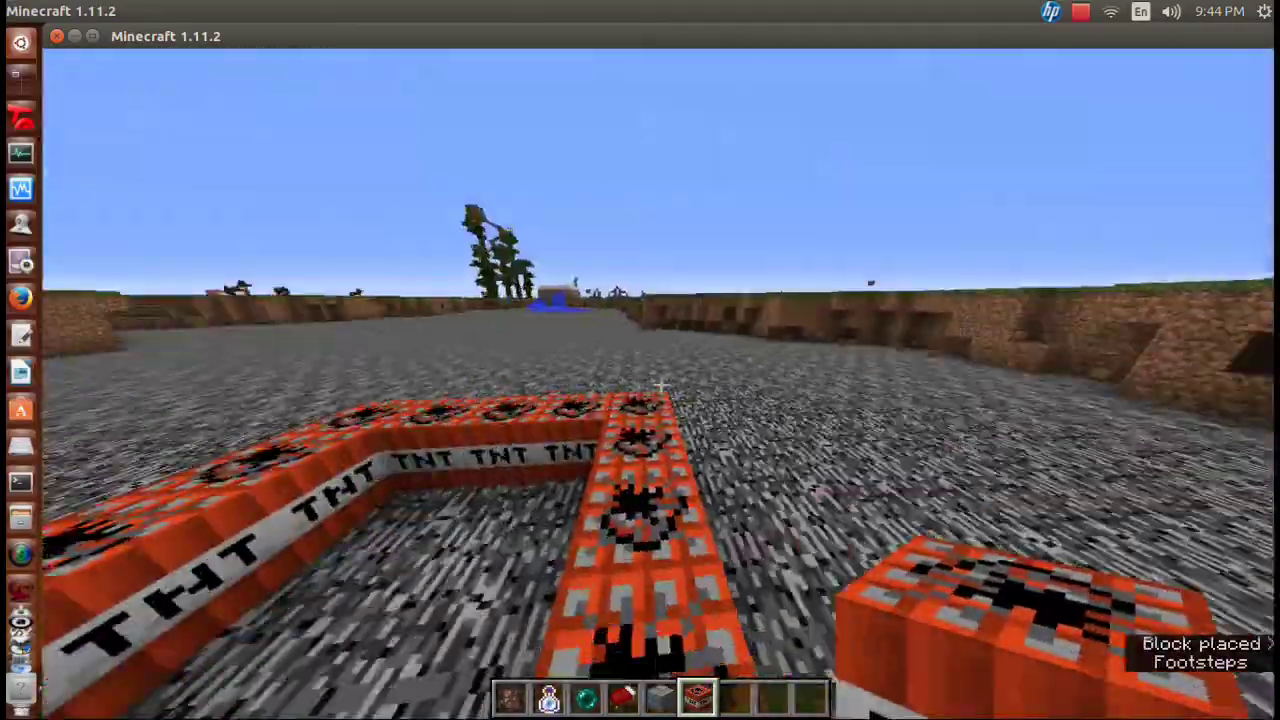
right_click(660, 385)
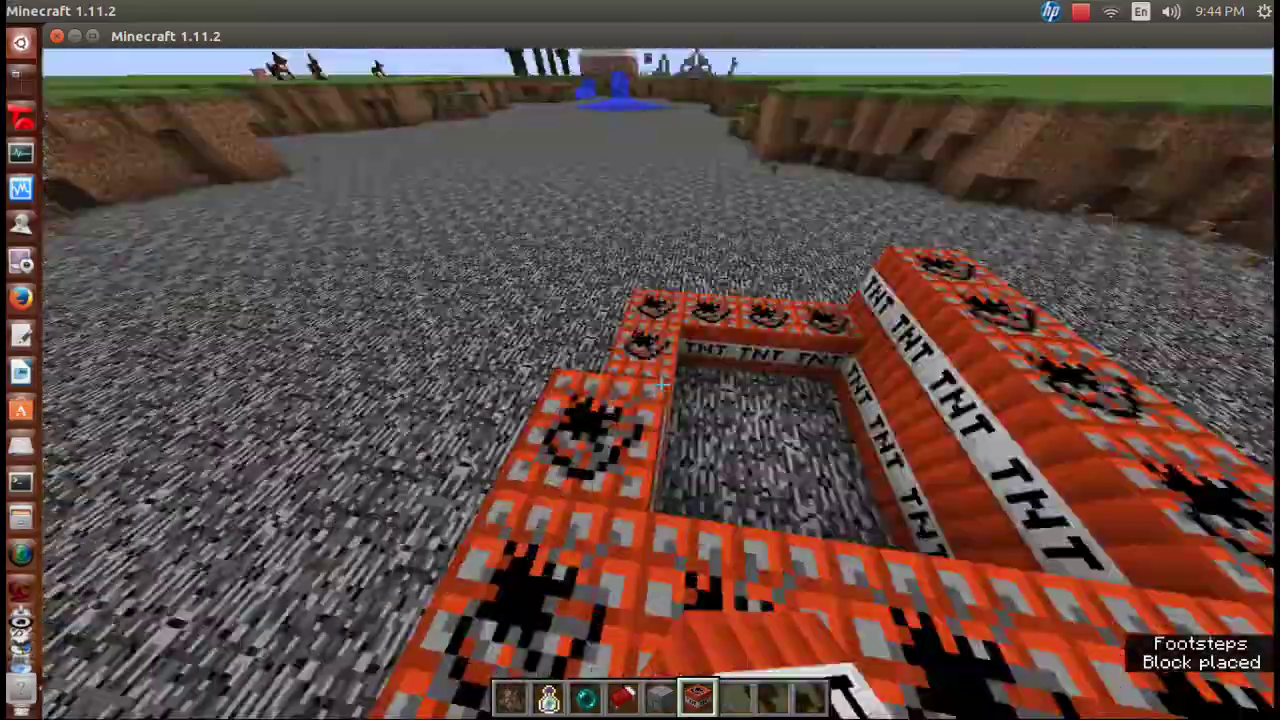
right_click(660, 385)
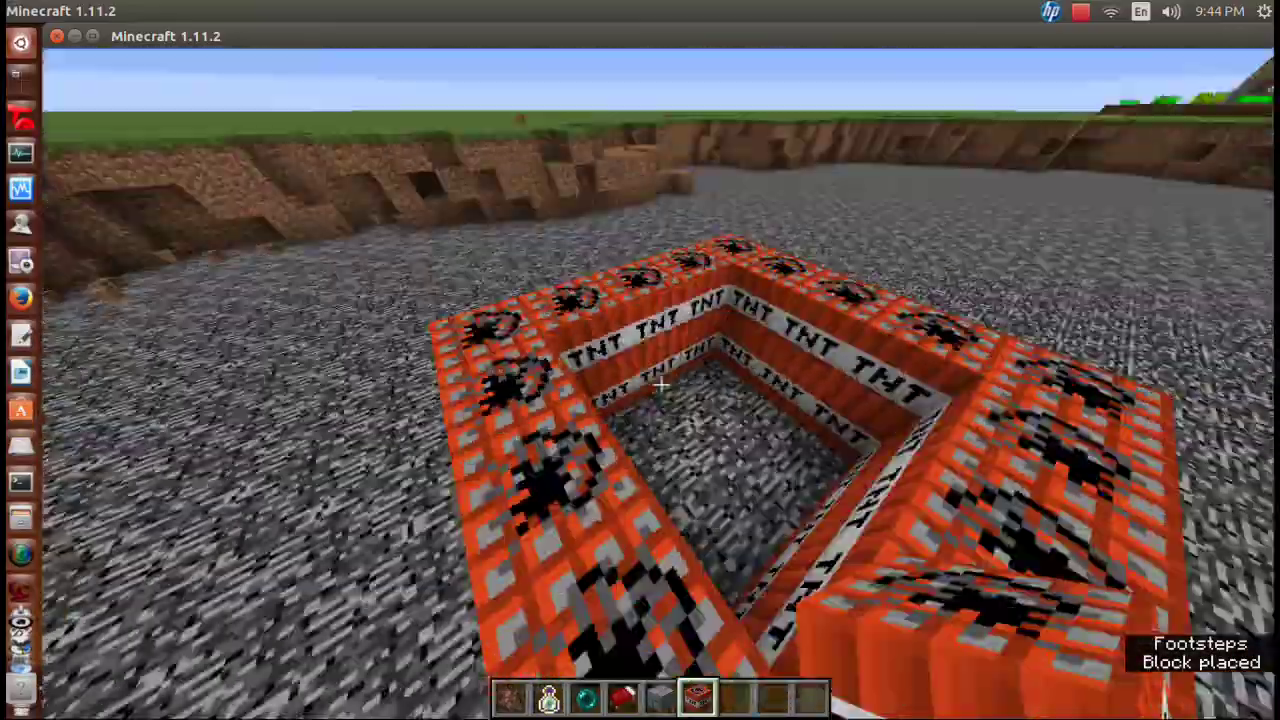
Spawn two villagers inside the TNT ring with the slot 2 spawn egg.
key(2)
right_click(660, 385)
right_click(660, 385)
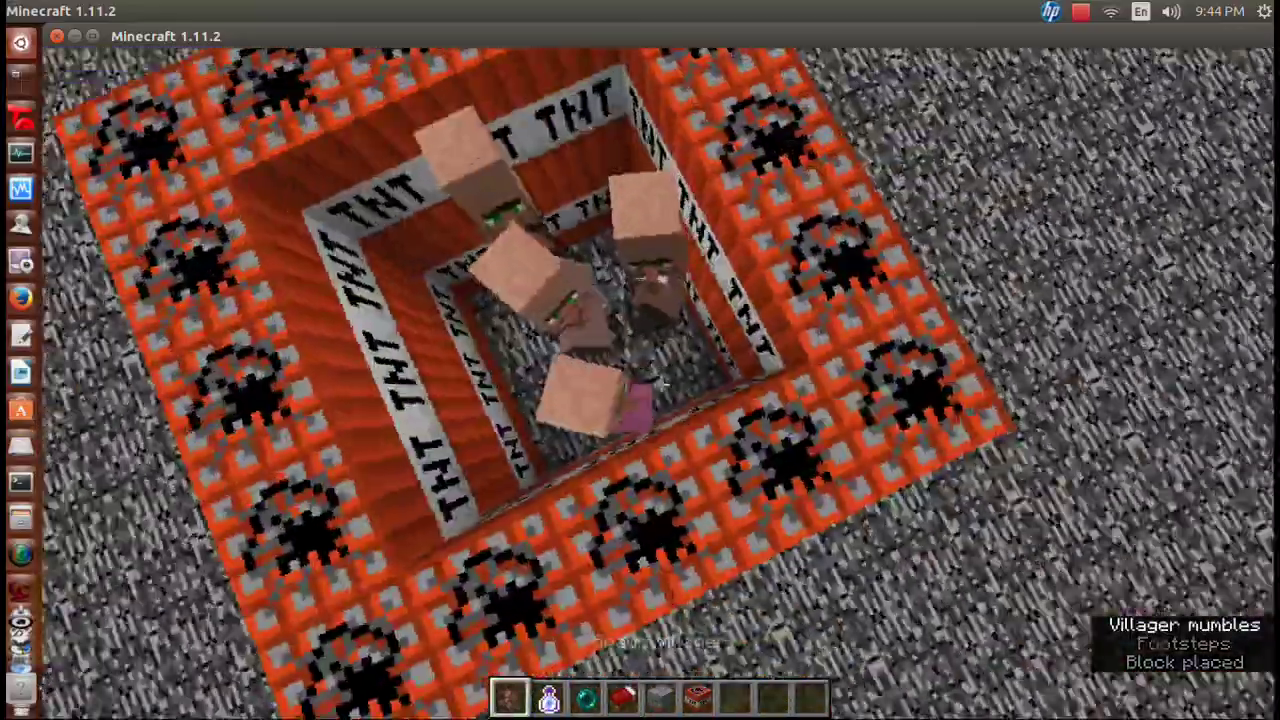
right_click(660, 385)
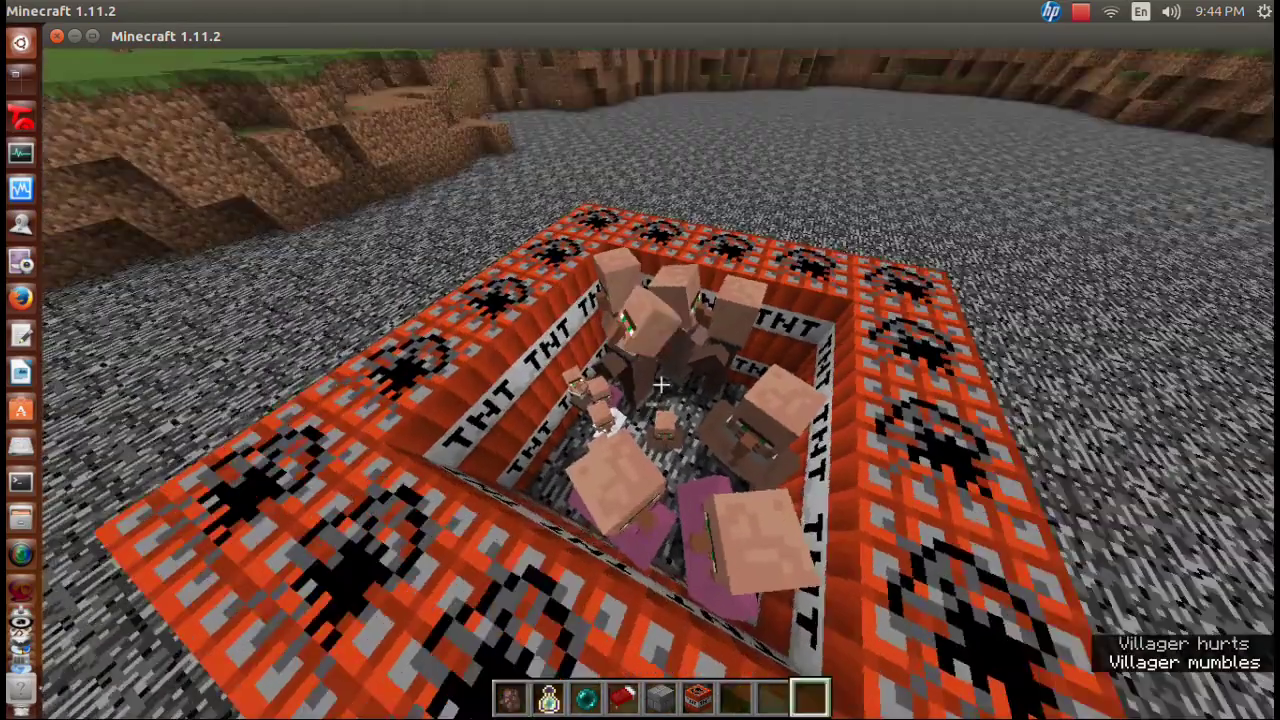
key(7)
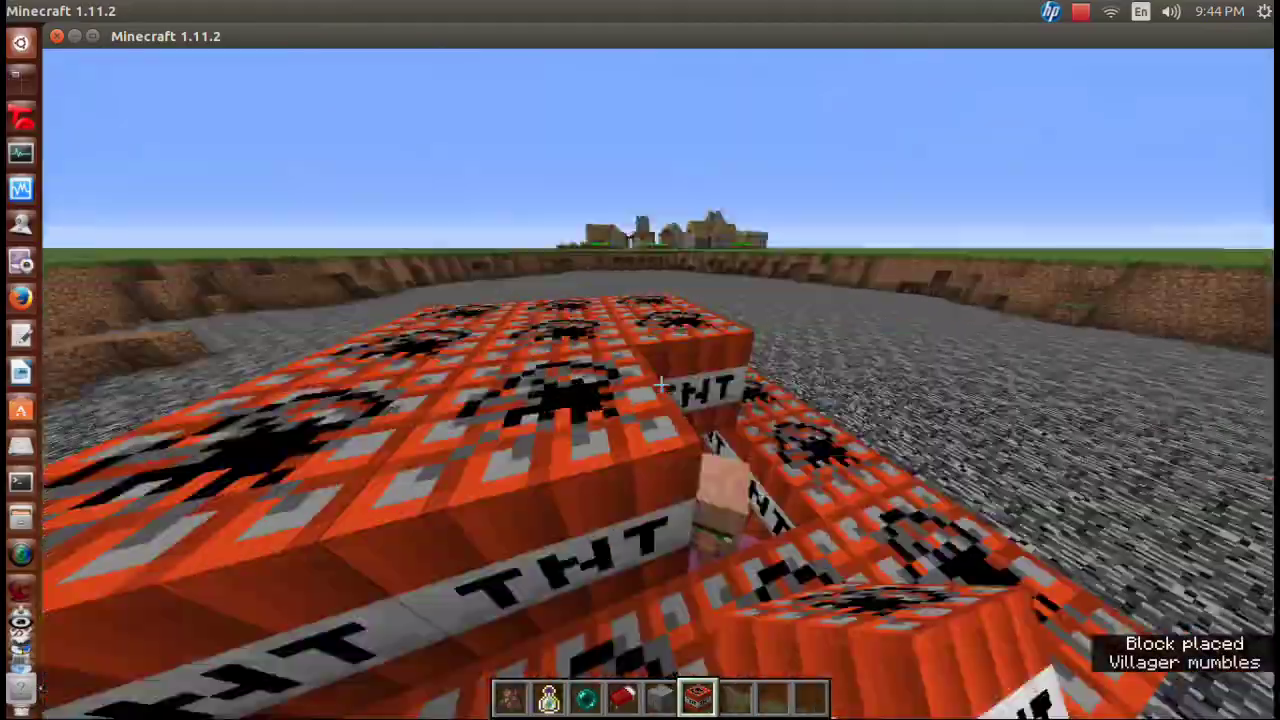
Cap the enclosure with a TNT layer and stack a small TNT tower on top.
key(w)
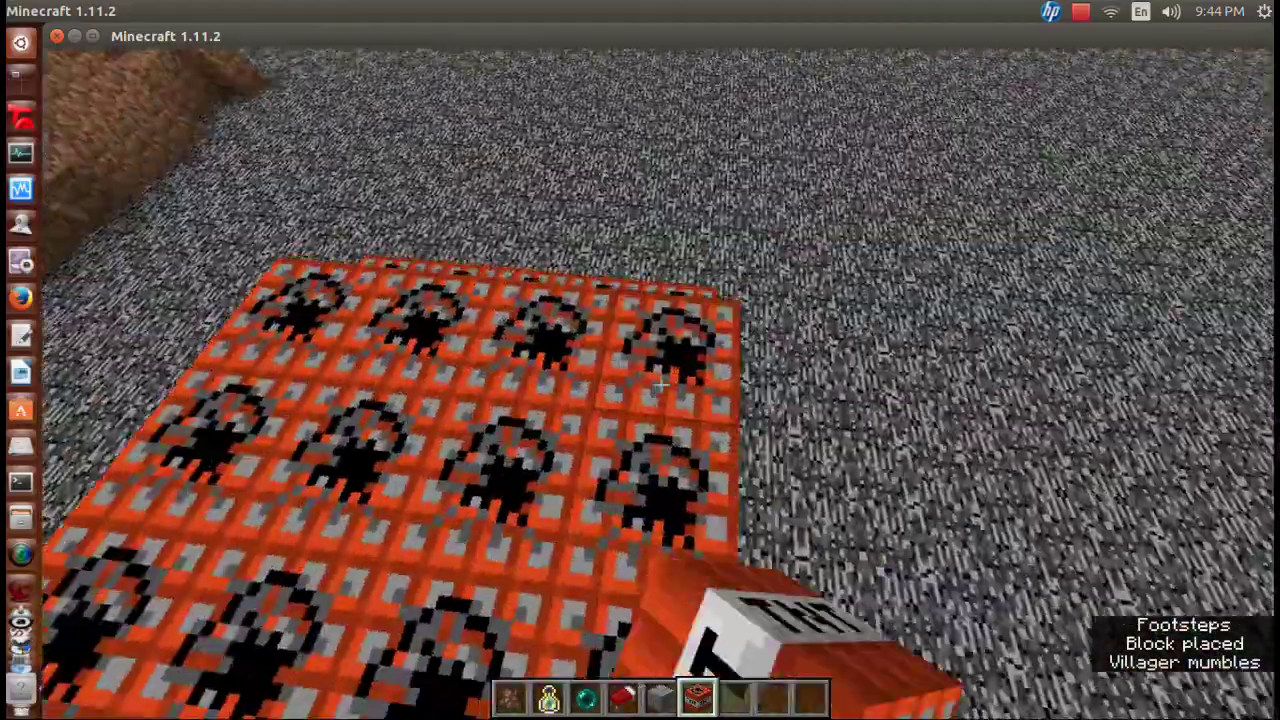
right_click(660, 385)
right_click(660, 385)
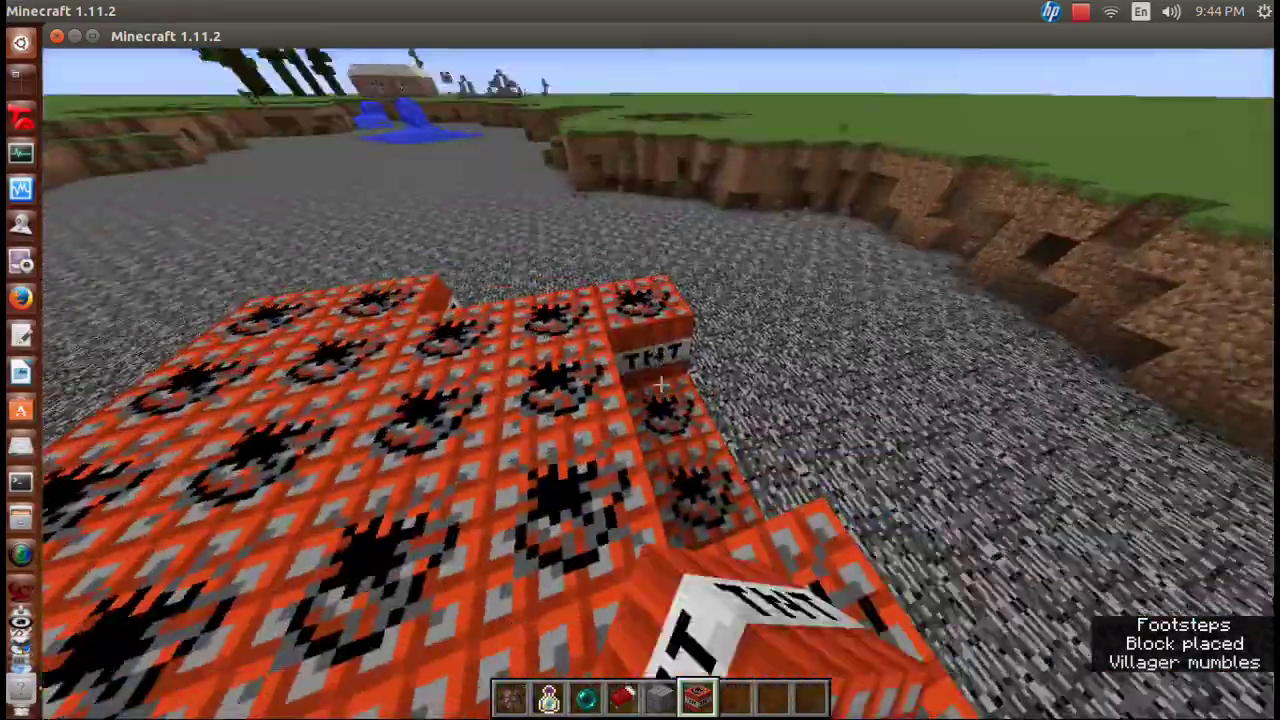
right_click(660, 385)
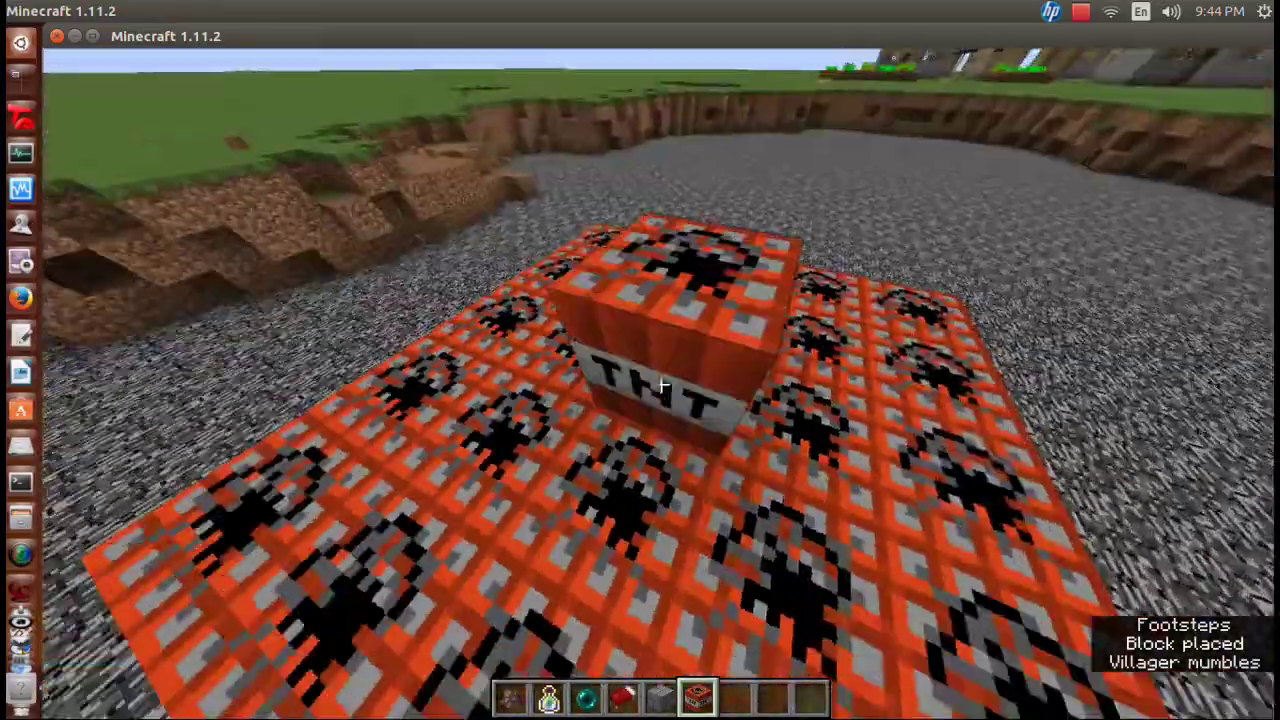
right_click(660, 385)
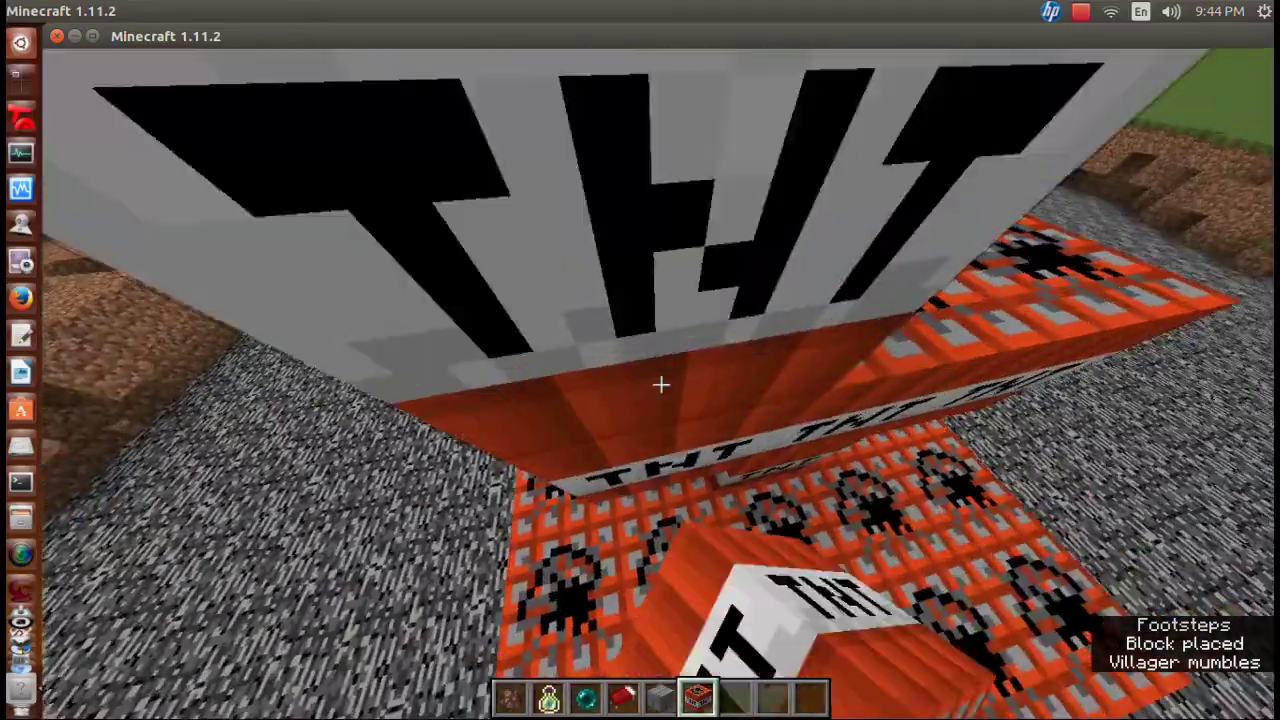
right_click(640, 385)
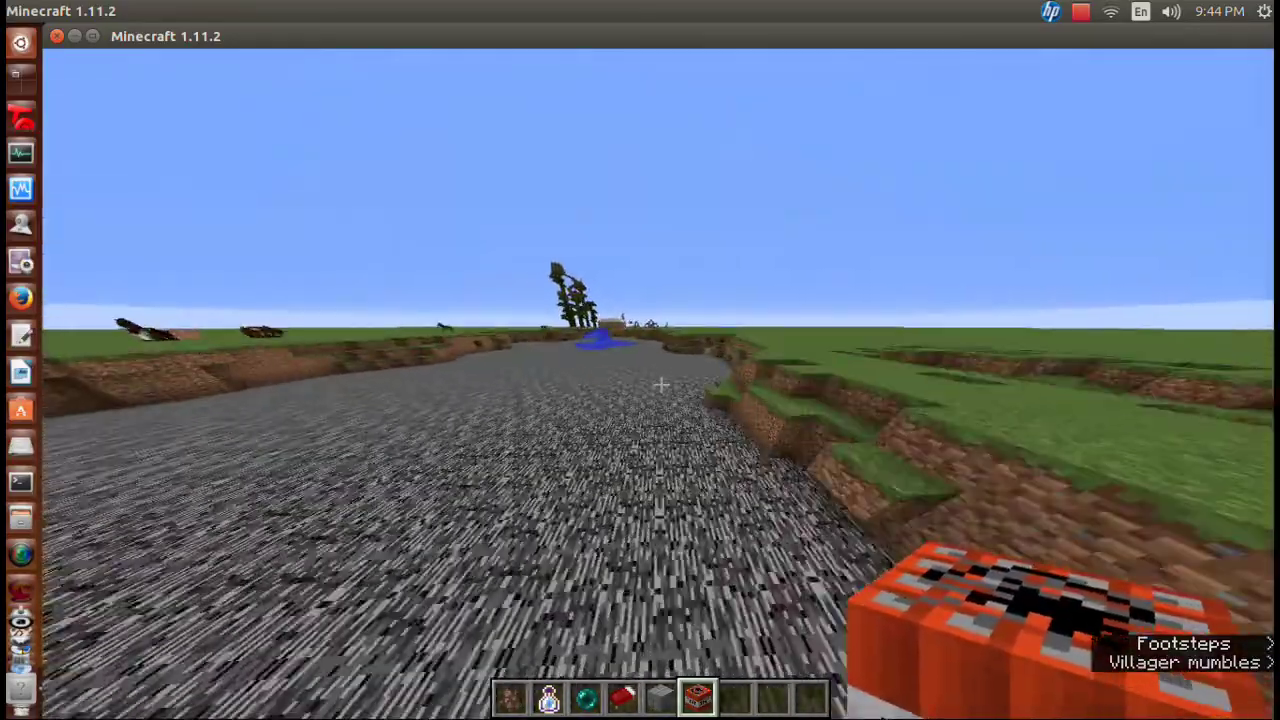
scroll(660, 385, down, 1)
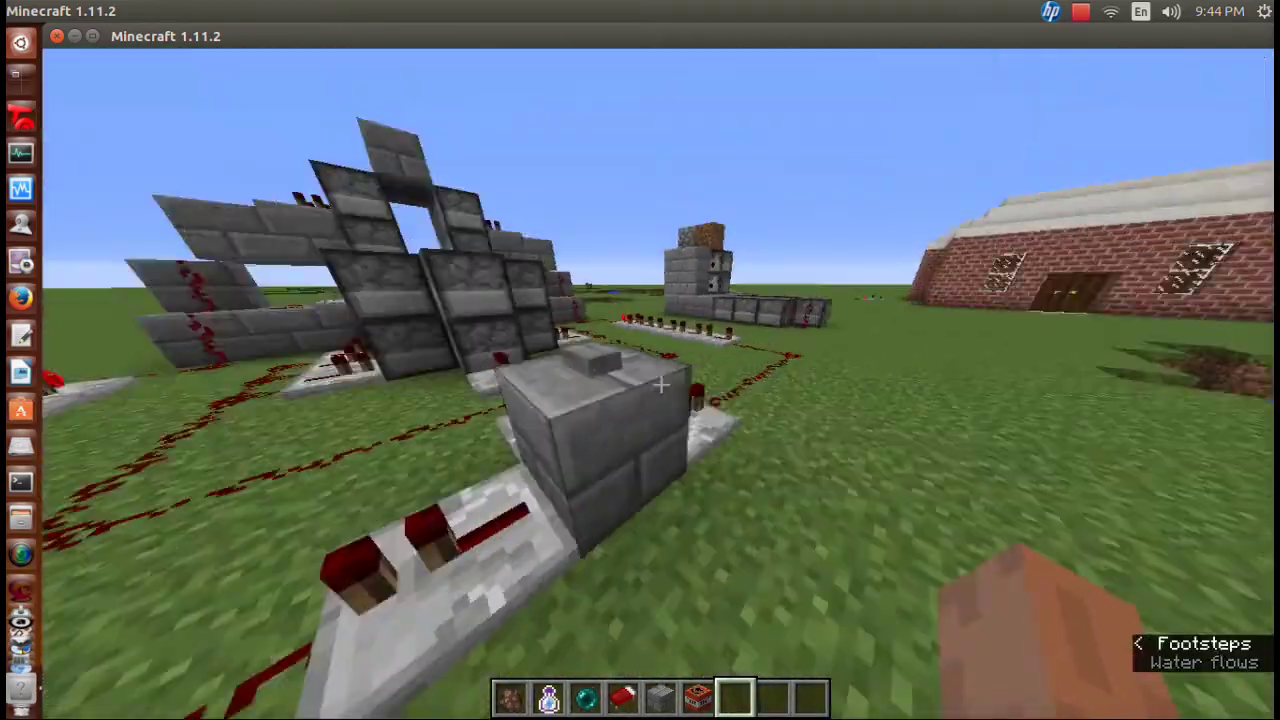
Fire the cannon at the TNT enclosure, then pause to the Game Menu.
right_click(660, 385)
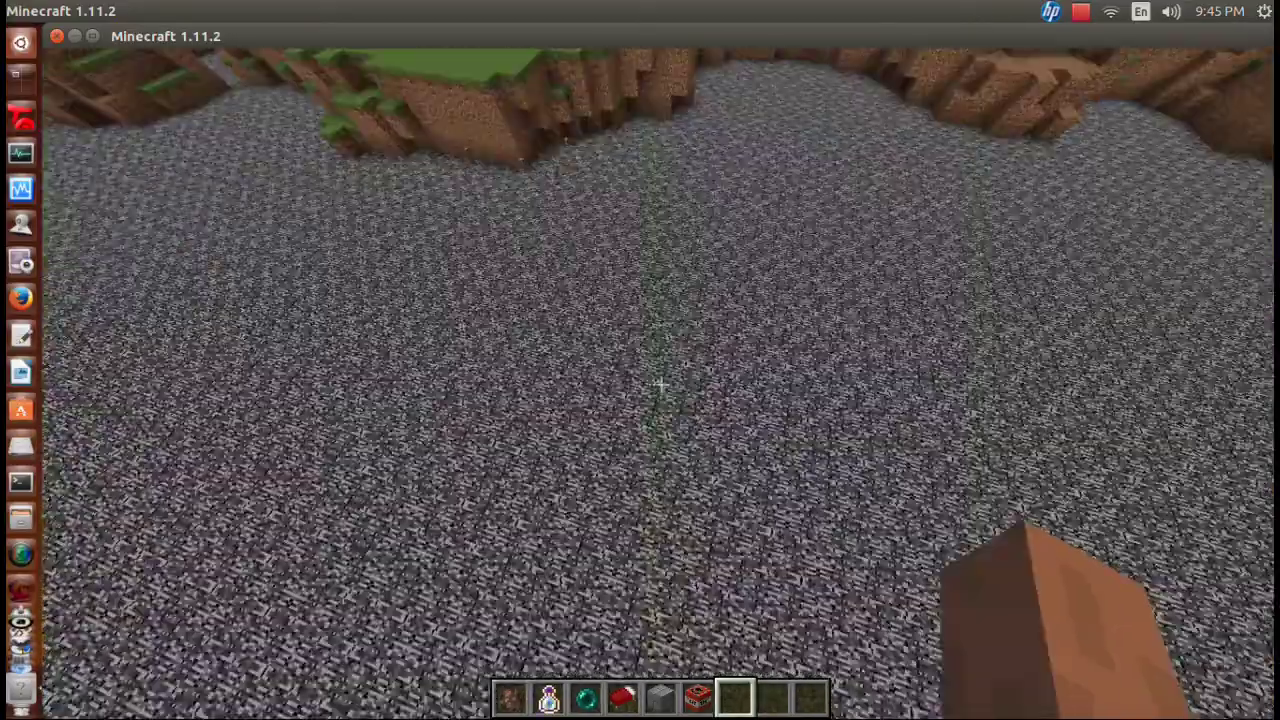
key(Escape)
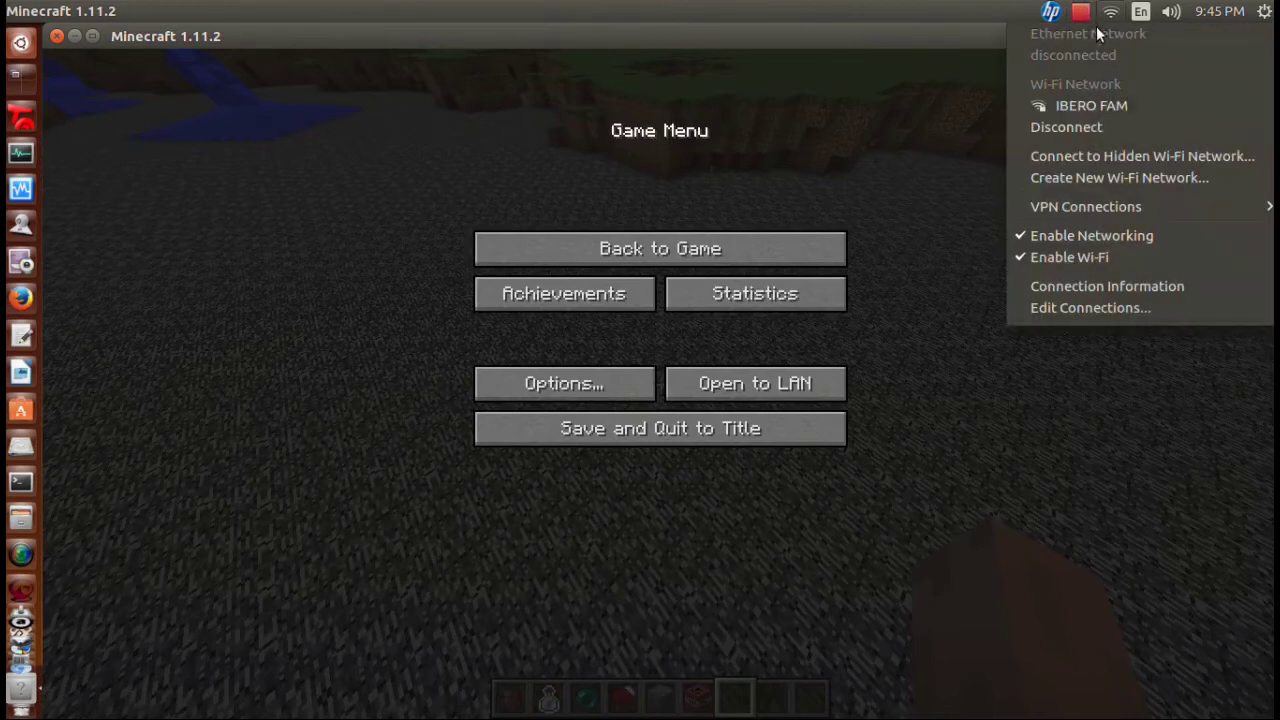